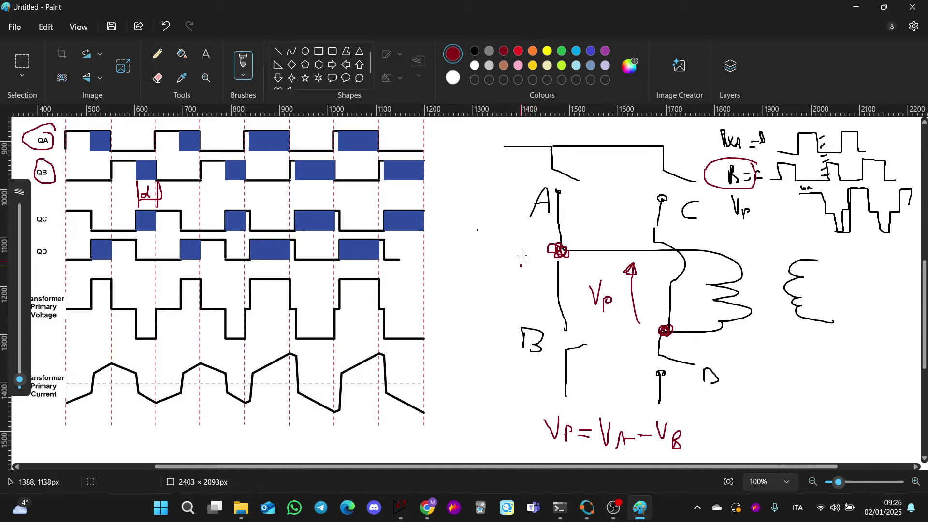
Handwrite the labels VA and VB beside the two red bridge midpoint nodes and draw a ground symbol beneath switch B.
{"action": "mouse_move", "coordinate": [638, 330]}
{"action": "left_mouse_down"}
{"action": "mouse_move", "coordinate": [645, 338]}
{"action": "mouse_move", "coordinate": [646, 328]}
{"action": "left_mouse_up"}
{"action": "left_click_drag", "start_coordinate": [506, 243], "coordinate": [514, 244]}
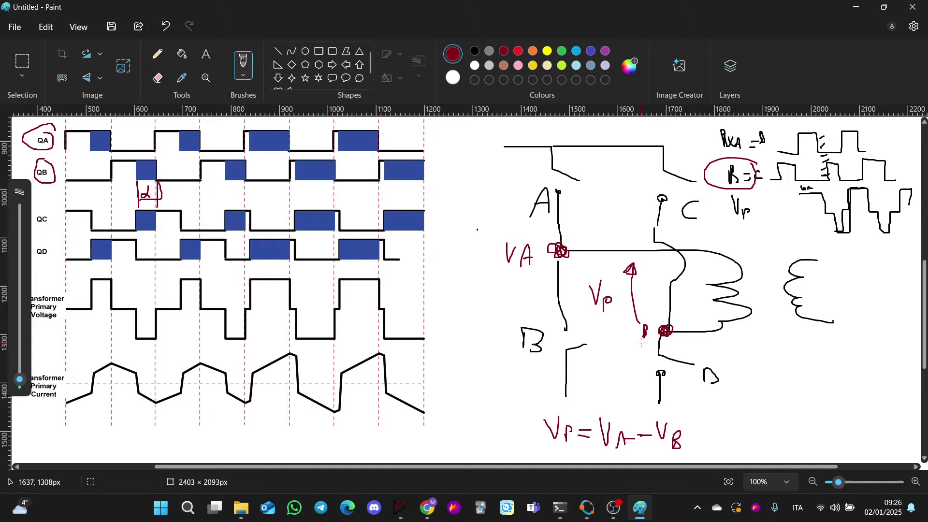
{"action": "left_click_drag", "start_coordinate": [633, 327], "coordinate": [640, 329]}
{"action": "left_click_drag", "start_coordinate": [552, 395], "coordinate": [579, 396]}
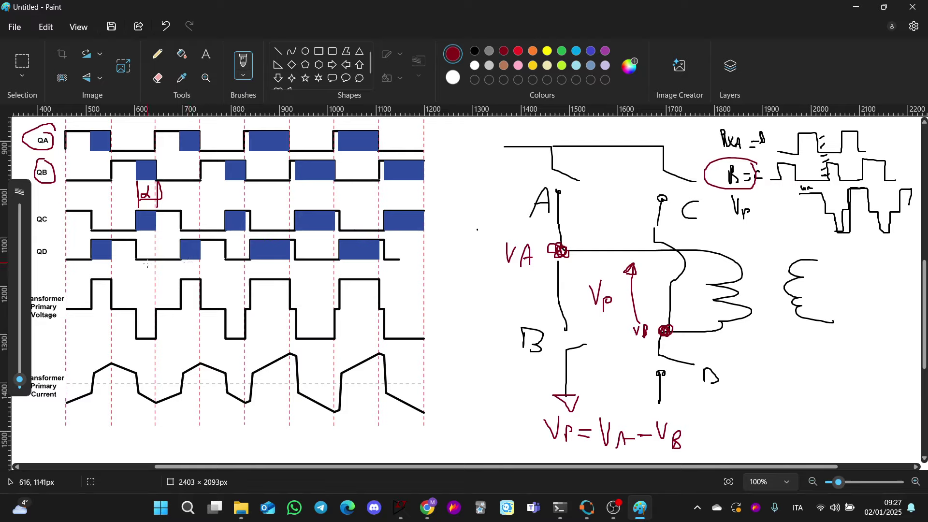
Circle and label the 0, -VIN and VIN levels by hand on the Transformer Primary Voltage waveform.
{"action": "mouse_move", "coordinate": [141, 331]}
{"action": "left_mouse_down"}
{"action": "mouse_move", "coordinate": [166, 344]}
{"action": "mouse_move", "coordinate": [140, 325]}
{"action": "left_mouse_up"}
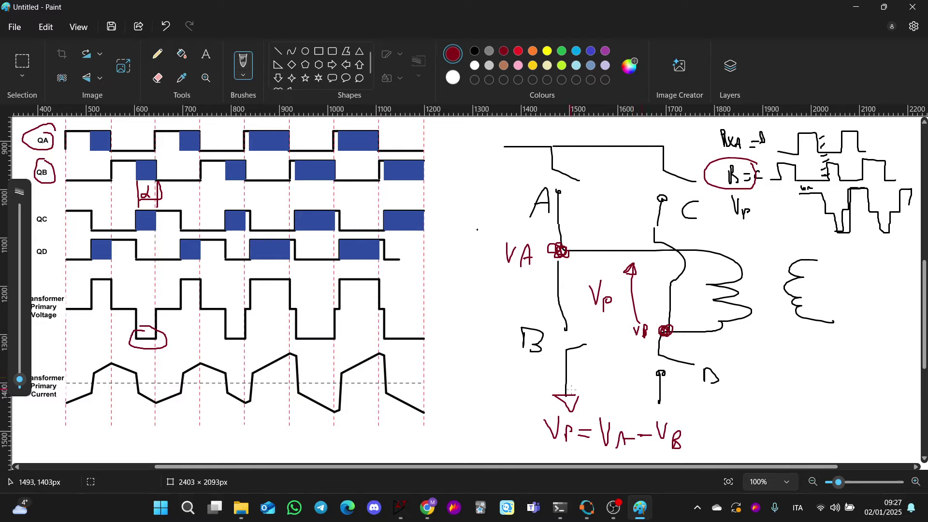
{"action": "mouse_move", "coordinate": [134, 299]}
{"action": "left_mouse_down"}
{"action": "mouse_move", "coordinate": [117, 300]}
{"action": "mouse_move", "coordinate": [123, 316]}
{"action": "mouse_move", "coordinate": [136, 303]}
{"action": "mouse_move", "coordinate": [121, 283]}
{"action": "left_mouse_up"}
{"action": "left_click_drag", "start_coordinate": [138, 353], "coordinate": [153, 360]}
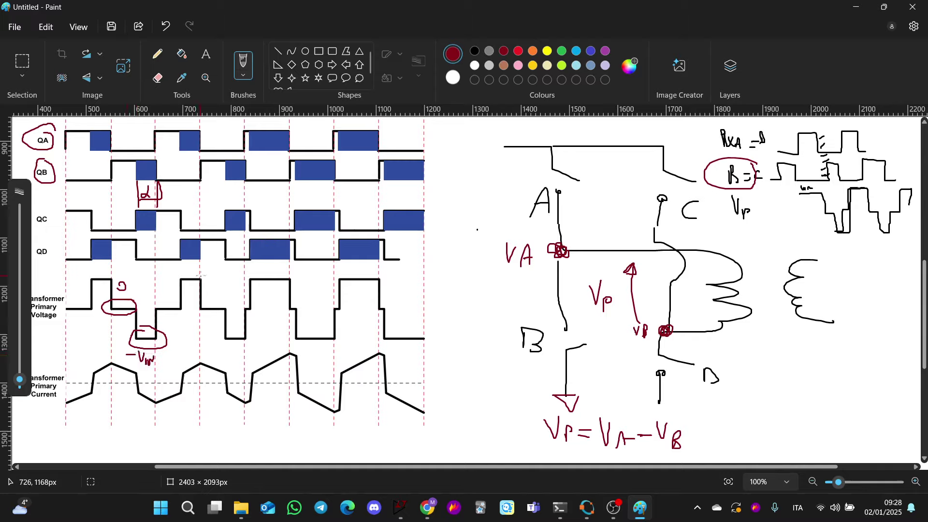
{"action": "mouse_move", "coordinate": [200, 274]}
{"action": "left_mouse_down"}
{"action": "mouse_move", "coordinate": [172, 279]}
{"action": "mouse_move", "coordinate": [214, 267]}
{"action": "mouse_move", "coordinate": [220, 280]}
{"action": "mouse_move", "coordinate": [228, 274]}
{"action": "left_mouse_up"}
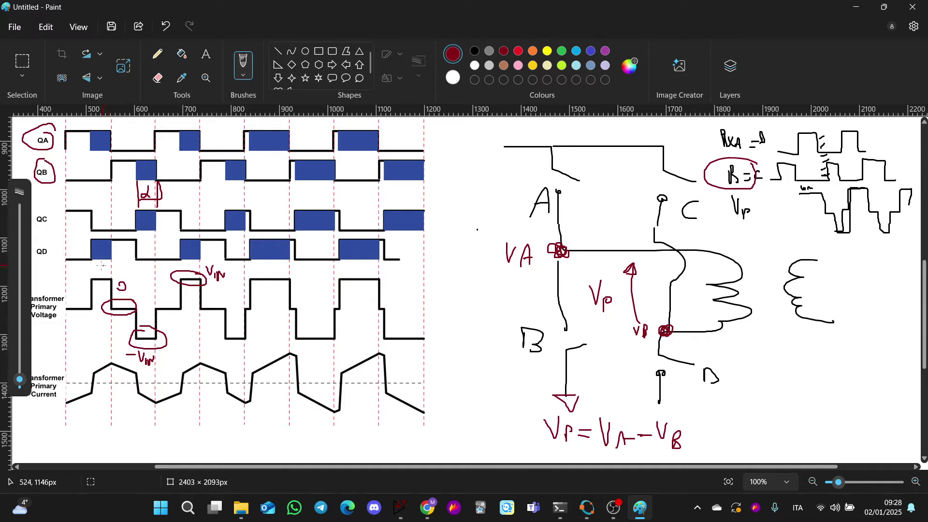
{"action": "left_click_drag", "start_coordinate": [94, 264], "coordinate": [106, 272]}
Circle the first peak of the Transformer Primary Current waveform and sketch a red triangular waveform below the plots.
{"action": "mouse_move", "coordinate": [109, 355]}
{"action": "left_mouse_down"}
{"action": "mouse_move", "coordinate": [94, 373]}
{"action": "mouse_move", "coordinate": [104, 378]}
{"action": "mouse_move", "coordinate": [111, 356]}
{"action": "mouse_move", "coordinate": [95, 358]}
{"action": "mouse_move", "coordinate": [90, 373]}
{"action": "mouse_move", "coordinate": [104, 371]}
{"action": "left_mouse_up"}
{"action": "scroll", "coordinate": [134, 427], "scroll_direction": "down", "scroll_amount": 1}
{"action": "mouse_move", "coordinate": [70, 417]}
{"action": "left_mouse_down"}
{"action": "mouse_move", "coordinate": [156, 386]}
{"action": "mouse_move", "coordinate": [423, 419]}
{"action": "left_mouse_up"}
{"action": "scroll", "coordinate": [363, 406], "scroll_direction": "up", "scroll_amount": 2}
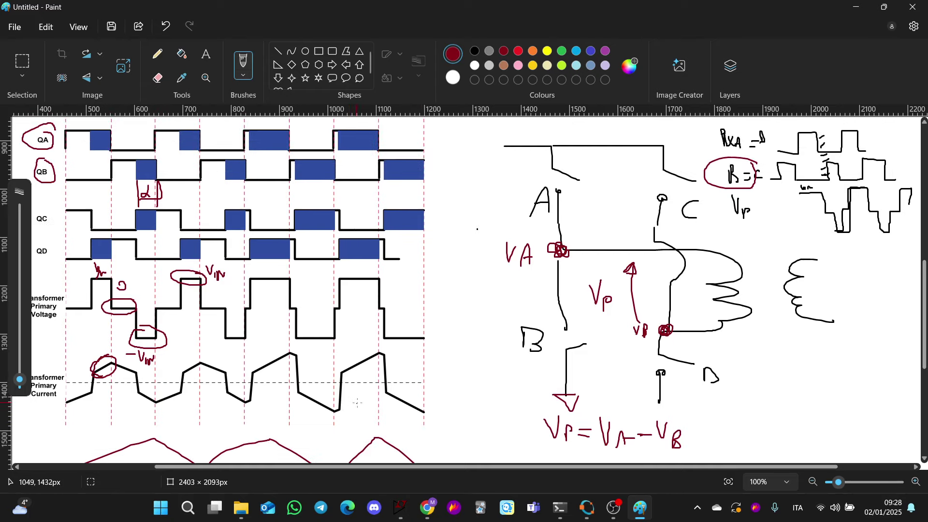
{"action": "scroll", "coordinate": [348, 351], "scroll_direction": "down", "scroll_amount": 1}
{"action": "scroll", "coordinate": [344, 347], "scroll_direction": "up", "scroll_amount": 1}
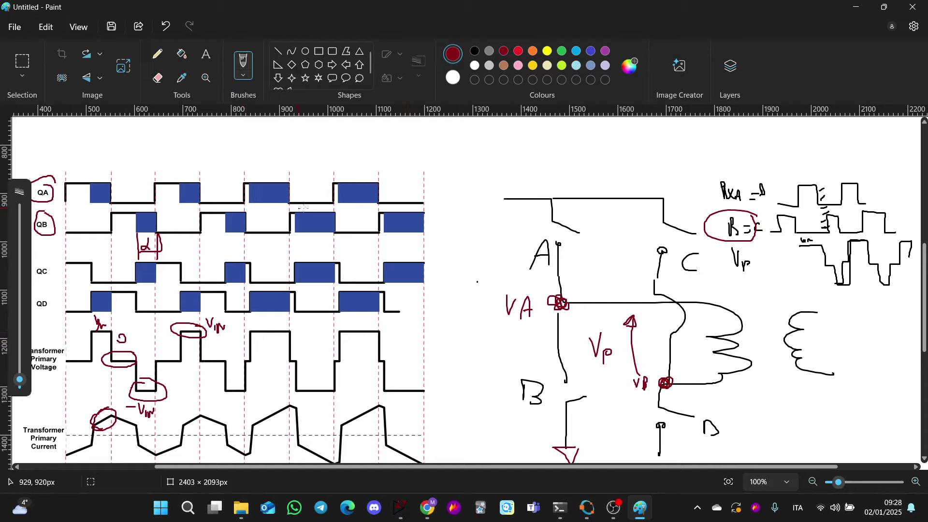
{"action": "scroll", "coordinate": [565, 210], "scroll_direction": "down", "scroll_amount": 1}
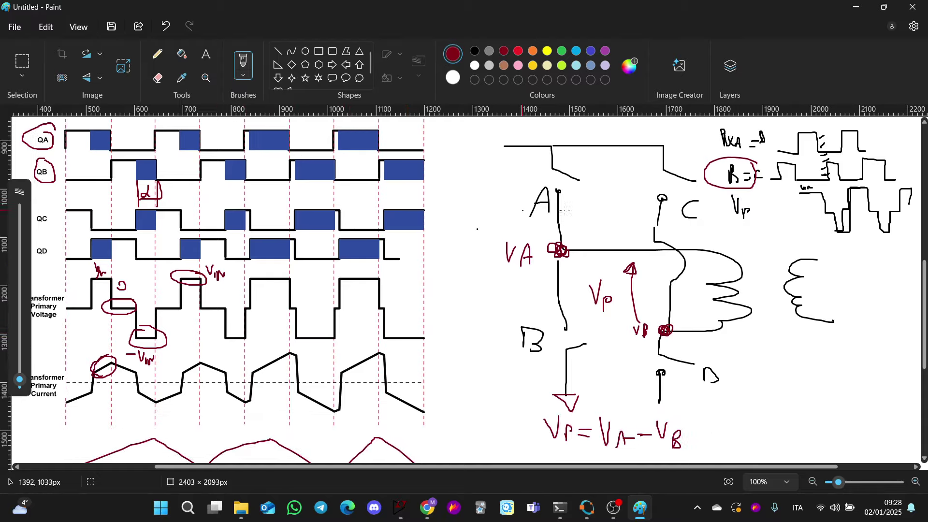
Switch to Octave and review the FullBridge.m script's input parameters, turns ratio, inductance and capacitance formulas.
{"action": "left_click", "coordinate": [592, 512]}
{"action": "left_click", "coordinate": [121, 472]}
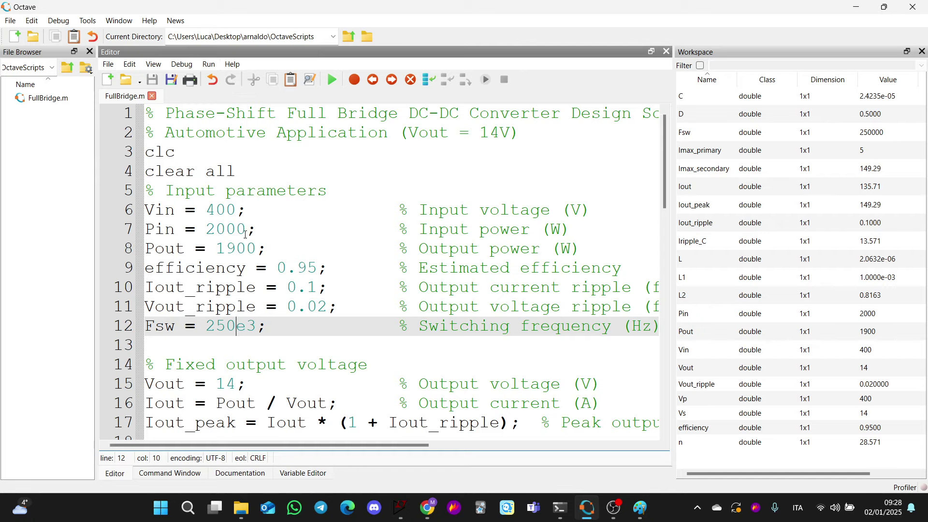
{"action": "scroll", "coordinate": [301, 262], "scroll_direction": "down", "scroll_amount": 3}
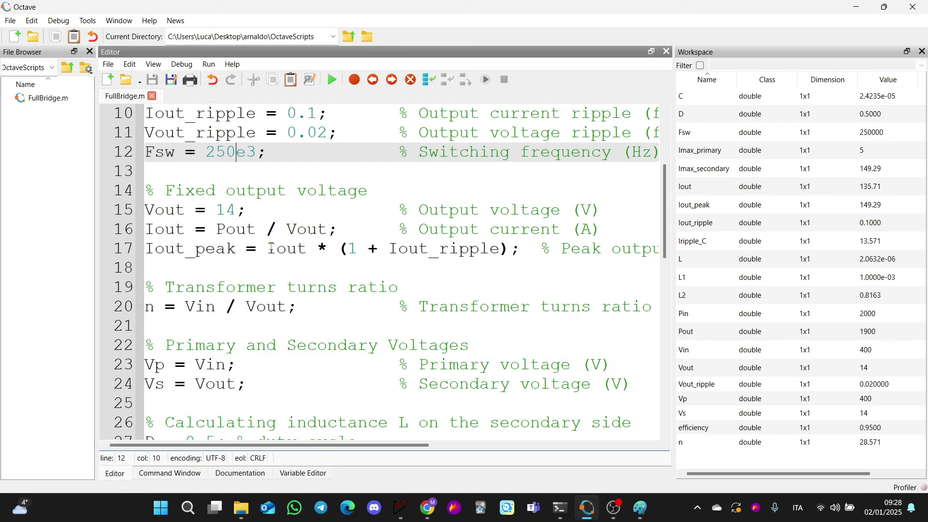
{"action": "scroll", "coordinate": [272, 246], "scroll_direction": "up", "scroll_amount": 3}
{"action": "scroll", "coordinate": [275, 244], "scroll_direction": "down", "scroll_amount": 3}
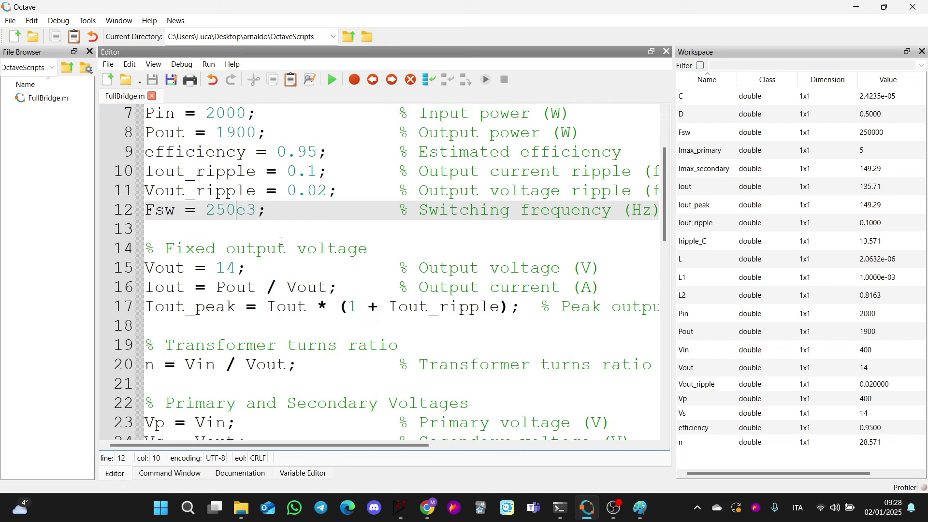
{"action": "scroll", "coordinate": [285, 241], "scroll_direction": "down", "scroll_amount": 2}
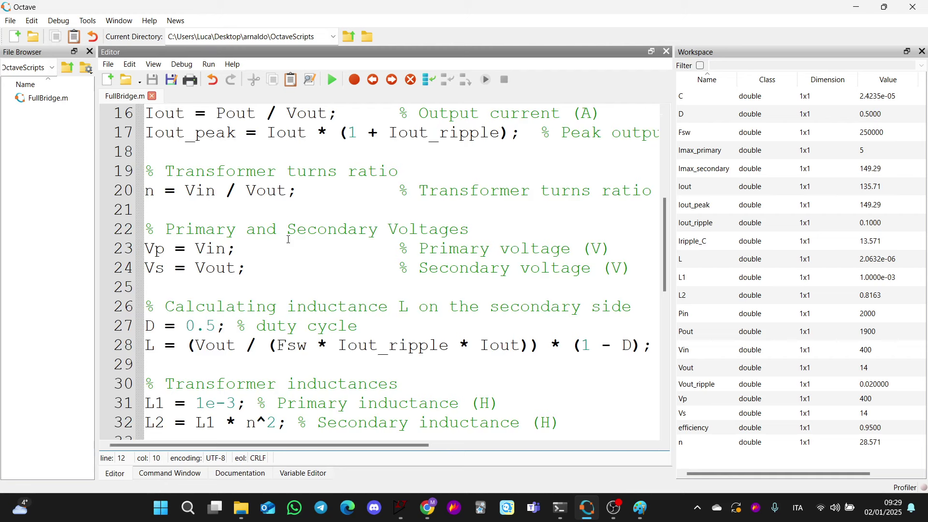
{"action": "scroll", "coordinate": [297, 248], "scroll_direction": "down", "scroll_amount": 2}
{"action": "scroll", "coordinate": [299, 249], "scroll_direction": "down", "scroll_amount": 1}
{"action": "scroll", "coordinate": [295, 252], "scroll_direction": "up", "scroll_amount": 2}
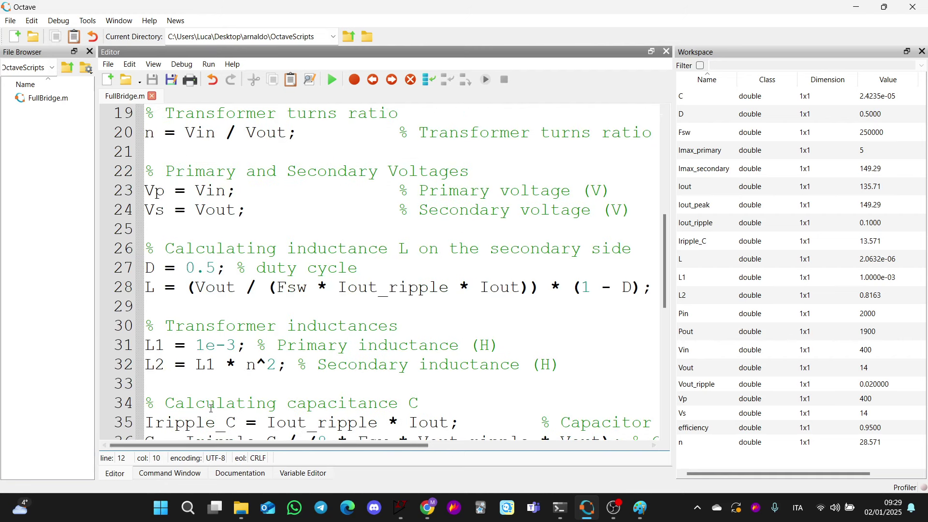
{"action": "scroll", "coordinate": [227, 416], "scroll_direction": "up", "scroll_amount": 4}
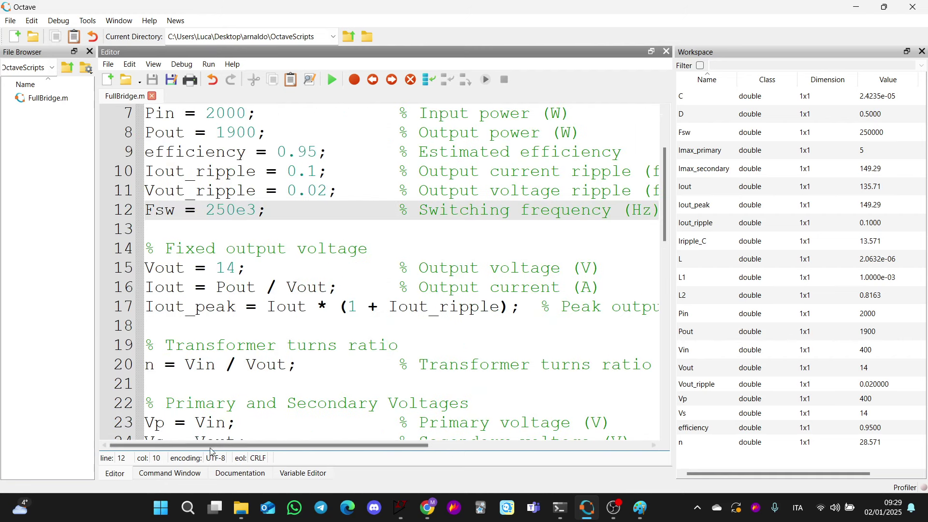
Show the script's design results in the Command Window and highlight the Primary Inductance L1 and Secondary Inductance L2 lines.
{"action": "left_click", "coordinate": [172, 475]}
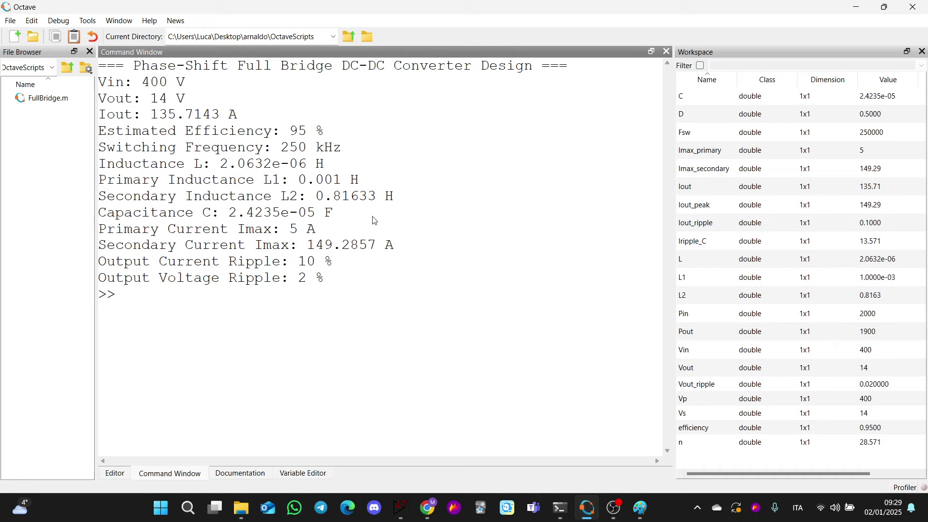
{"action": "left_click_drag", "start_coordinate": [99, 180], "coordinate": [402, 195]}
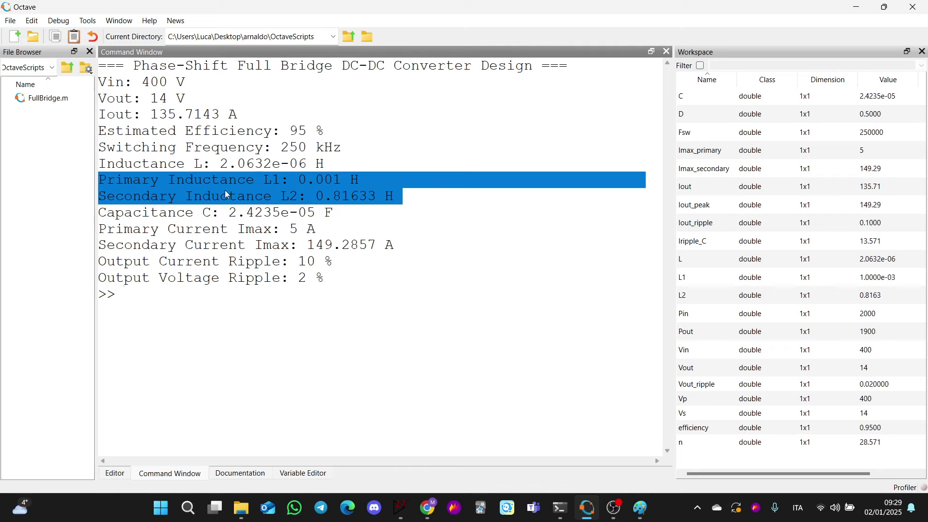
Switch to LTspice and examine the Draft4 schematic's full bridge, gate sources and 400V to 14V transformer with inductors L1 and L2.
{"action": "left_click", "coordinate": [401, 507]}
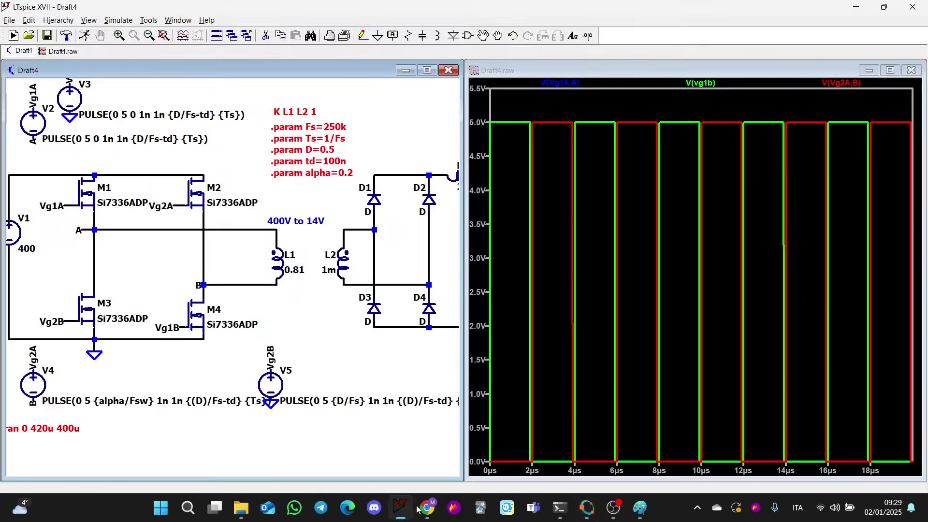
{"action": "scroll", "coordinate": [267, 266], "scroll_direction": "down", "scroll_amount": 4}
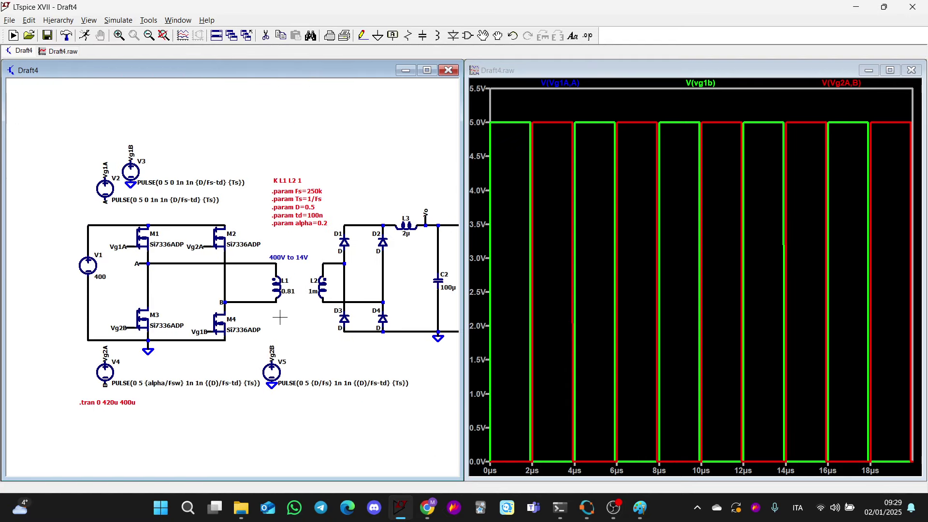
{"action": "scroll", "coordinate": [258, 323], "scroll_direction": "up", "scroll_amount": 2}
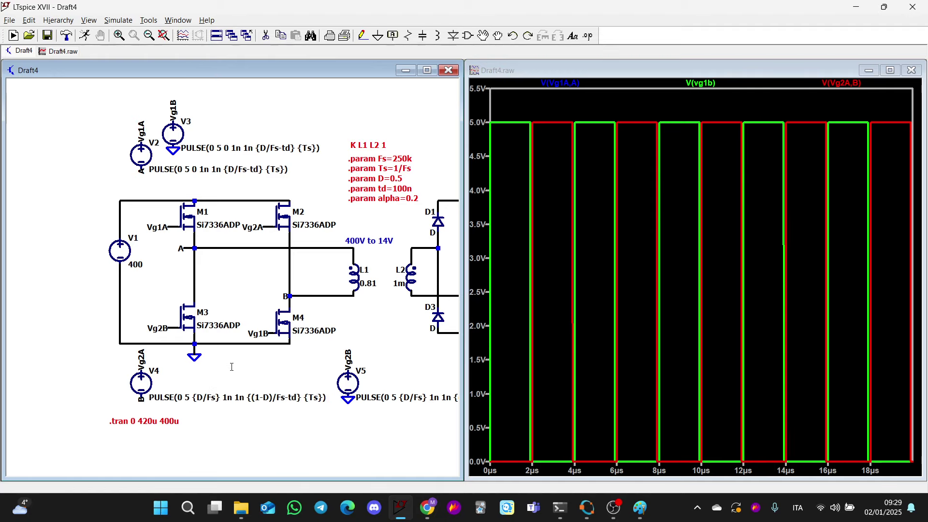
{"action": "left_click_drag", "start_coordinate": [254, 375], "coordinate": [194, 373]}
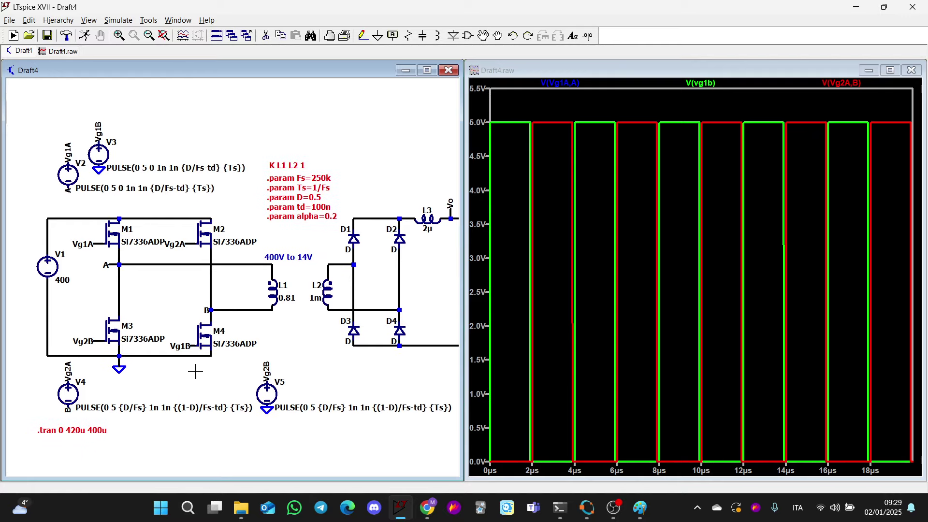
{"action": "scroll", "coordinate": [292, 280], "scroll_direction": "up", "scroll_amount": 2}
{"action": "scroll", "coordinate": [295, 293], "scroll_direction": "up", "scroll_amount": 3}
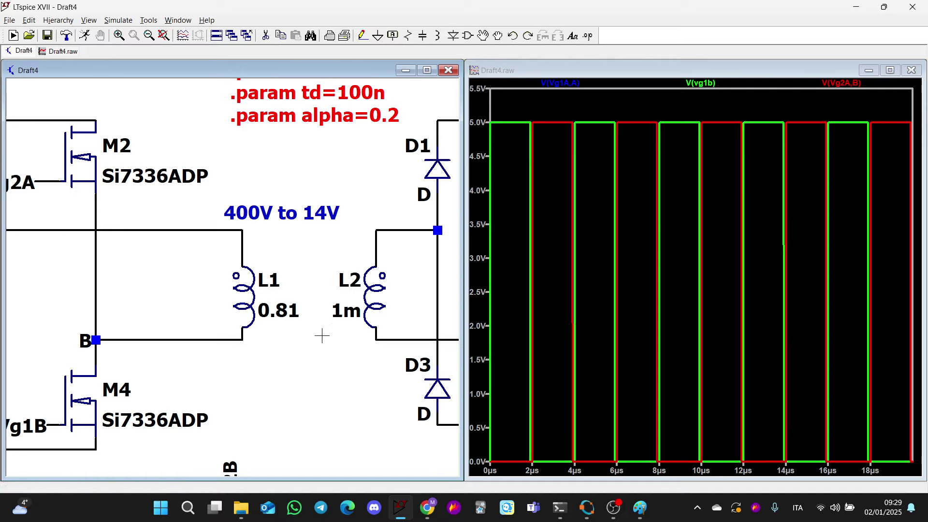
{"action": "left_click_drag", "start_coordinate": [323, 331], "coordinate": [174, 307]}
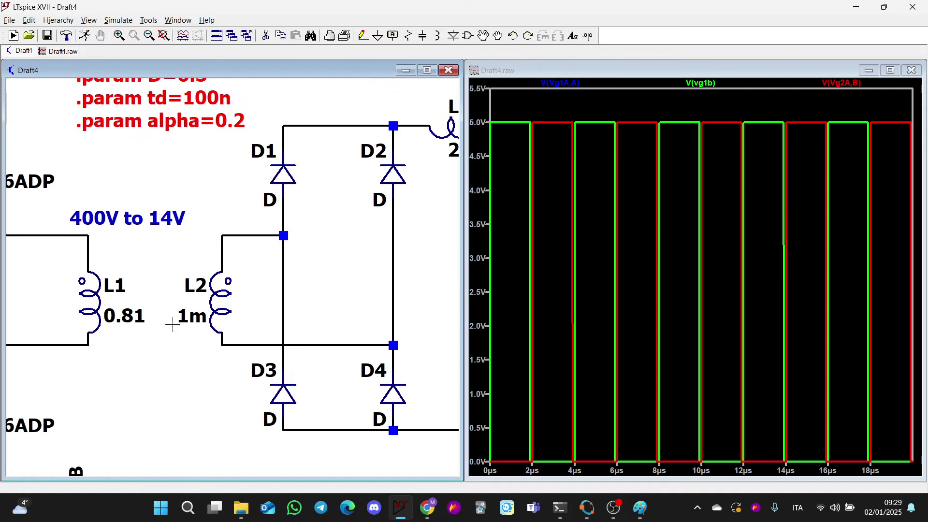
{"action": "scroll", "coordinate": [193, 310], "scroll_direction": "down", "scroll_amount": 3}
{"action": "left_click_drag", "start_coordinate": [128, 261], "coordinate": [172, 259]}
{"action": "scroll", "coordinate": [172, 260], "scroll_direction": "up", "scroll_amount": 1}
{"action": "scroll", "coordinate": [172, 259], "scroll_direction": "up", "scroll_amount": 2}
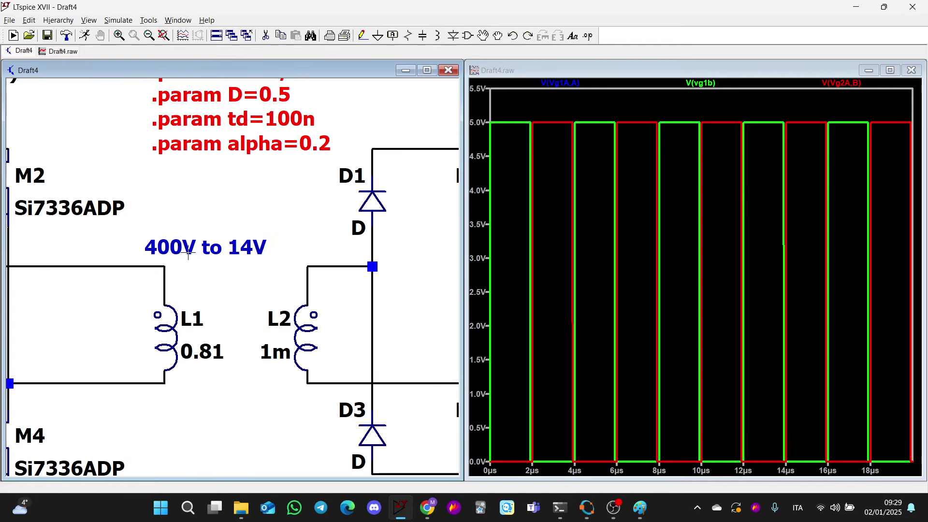
{"action": "left_click_drag", "start_coordinate": [189, 263], "coordinate": [293, 261]}
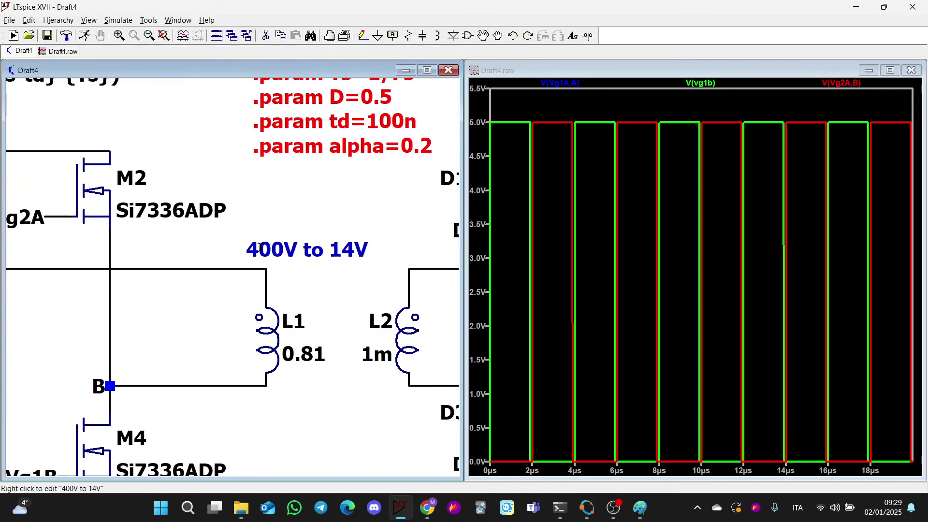
Examine the diode rectifier D1–D4, output inductor L3, capacitor C2 and load R1 on the secondary side.
{"action": "scroll", "coordinate": [364, 274], "scroll_direction": "down", "scroll_amount": 2}
{"action": "scroll", "coordinate": [363, 273], "scroll_direction": "down", "scroll_amount": 3}
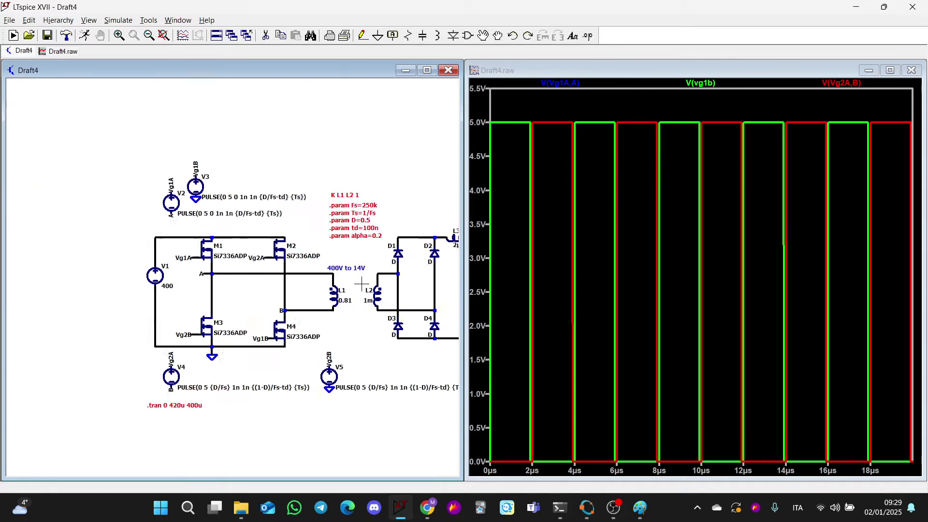
{"action": "left_click_drag", "start_coordinate": [372, 324], "coordinate": [233, 345]}
{"action": "scroll", "coordinate": [304, 293], "scroll_direction": "up", "scroll_amount": 3}
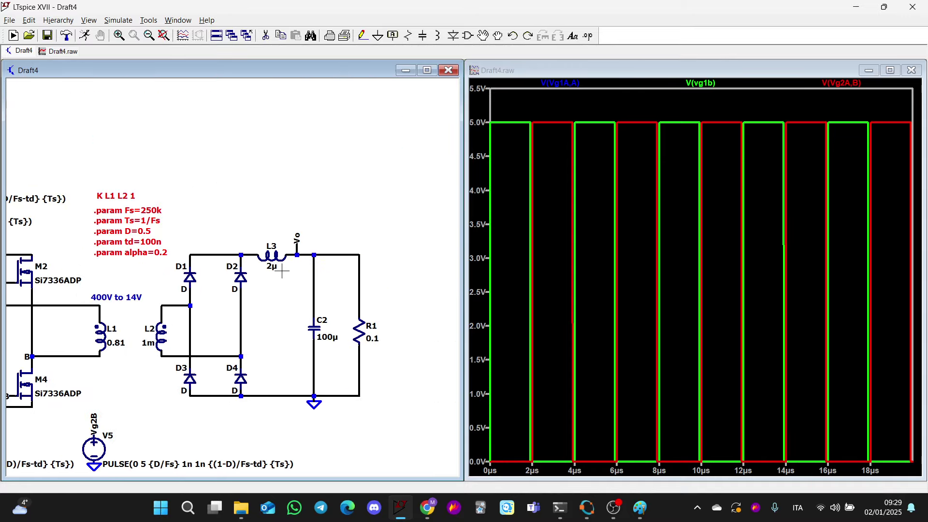
{"action": "scroll", "coordinate": [349, 373], "scroll_direction": "down", "scroll_amount": 3}
{"action": "left_click_drag", "start_coordinate": [292, 361], "coordinate": [373, 306]}
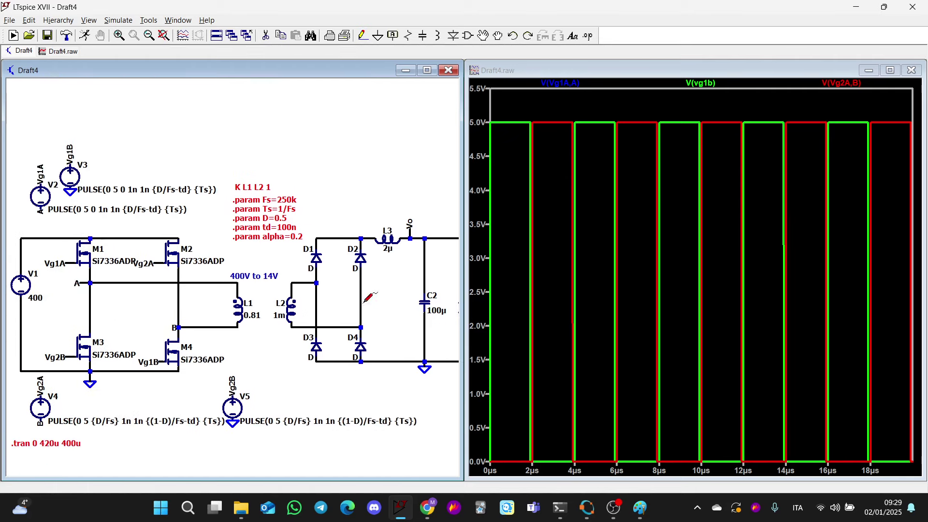
{"action": "left_click_drag", "start_coordinate": [350, 411], "coordinate": [210, 412]}
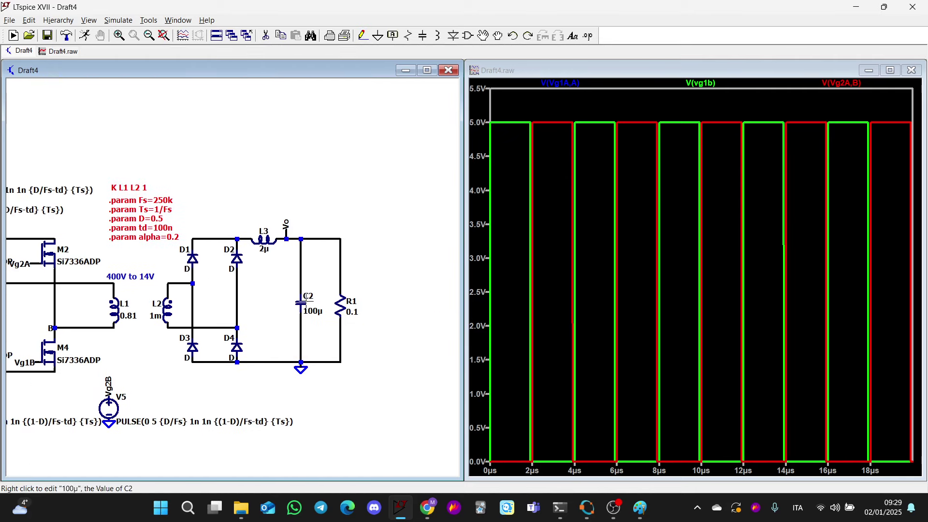
{"action": "left_click_drag", "start_coordinate": [74, 376], "coordinate": [191, 372]}
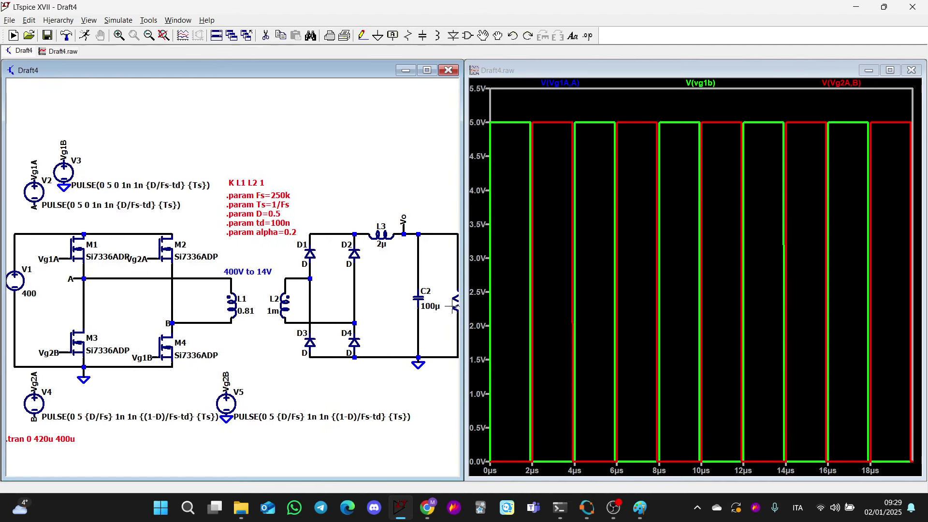
Set the output capacitor C2 to 66u and run the transient simulation.
{"action": "right_click", "coordinate": [428, 307]}
{"action": "type", "text": "6"}
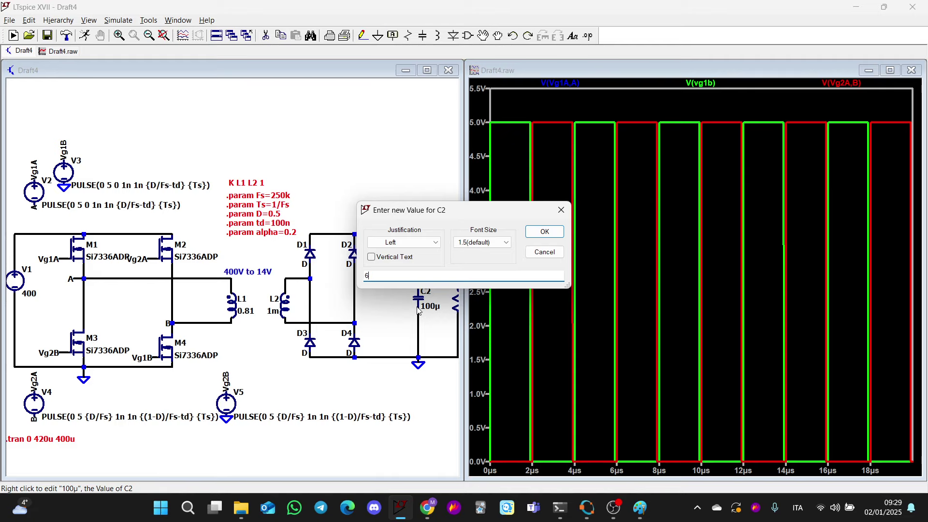
{"action": "type", "text": "6u"}
{"action": "key", "text": "Return"}
{"action": "scroll", "coordinate": [411, 302], "scroll_direction": "down", "scroll_amount": 2}
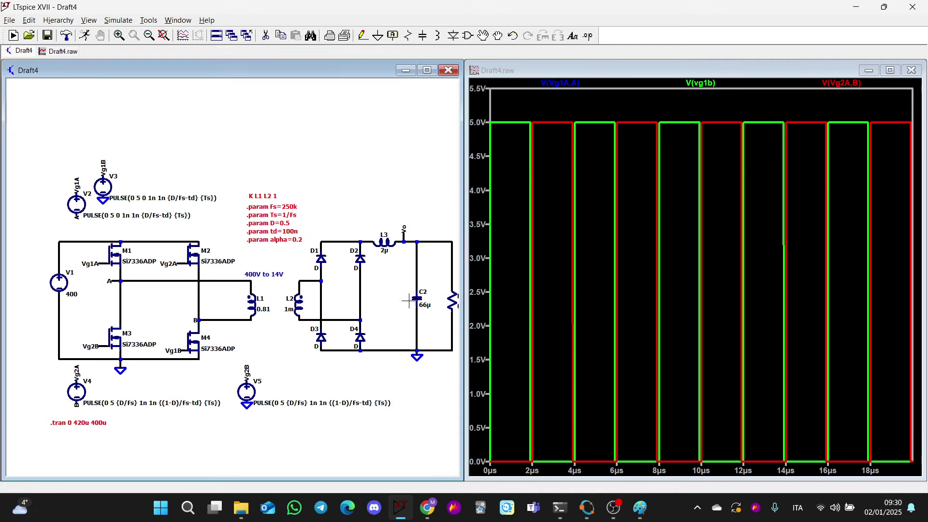
{"action": "left_click_drag", "start_coordinate": [408, 300], "coordinate": [391, 282]}
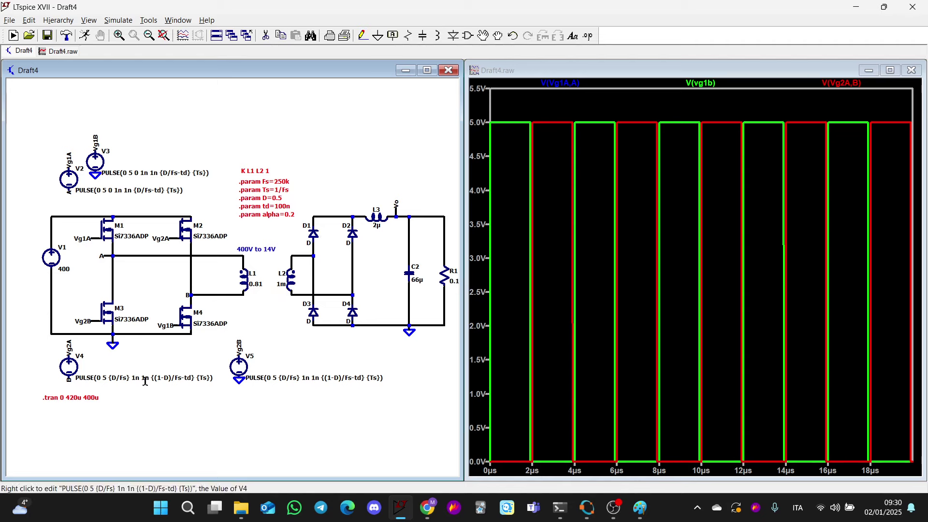
{"action": "scroll", "coordinate": [53, 333], "scroll_direction": "up", "scroll_amount": 1}
{"action": "left_click", "coordinate": [85, 36]}
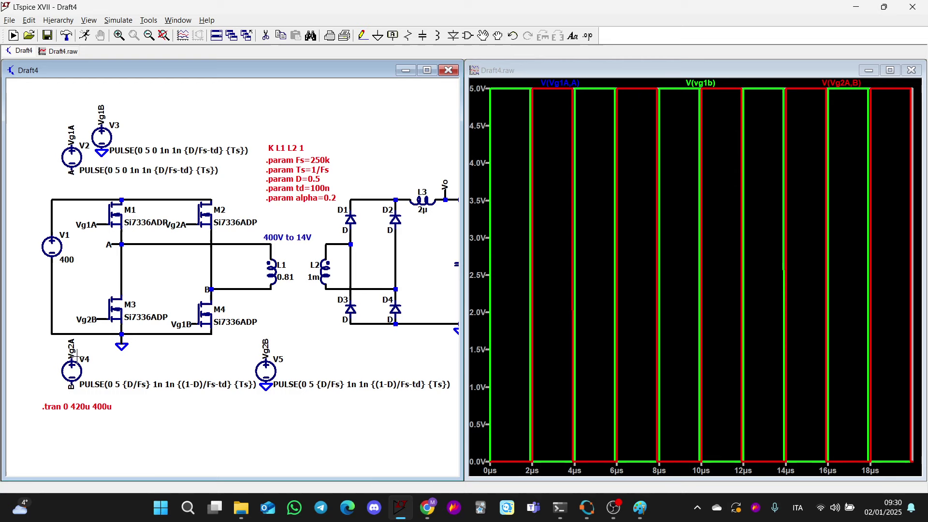
Set the pulse on-time of gate sources V4 and V5 to {(D)/Fs-td}.
{"action": "scroll", "coordinate": [73, 356], "scroll_direction": "up", "scroll_amount": 4}
{"action": "scroll", "coordinate": [65, 350], "scroll_direction": "down", "scroll_amount": 4}
{"action": "scroll", "coordinate": [92, 283], "scroll_direction": "up", "scroll_amount": 1}
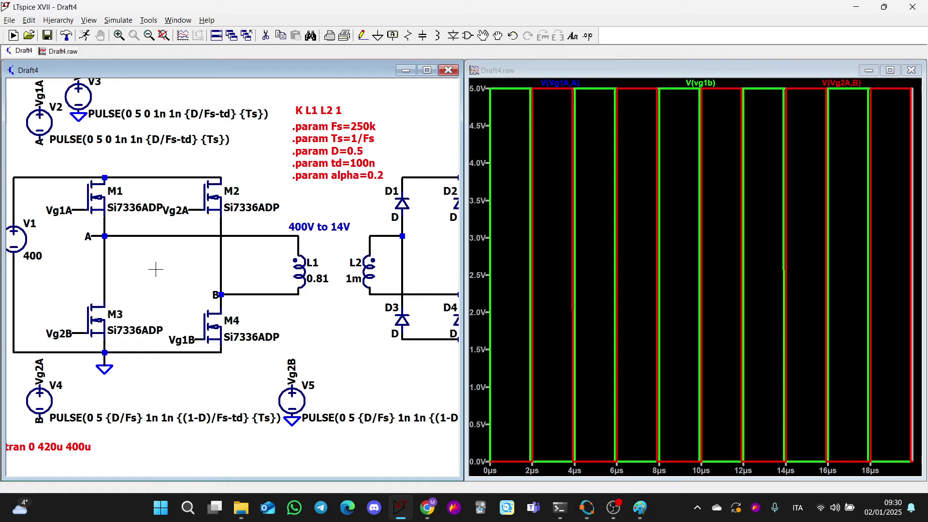
{"action": "right_click", "coordinate": [24, 397]}
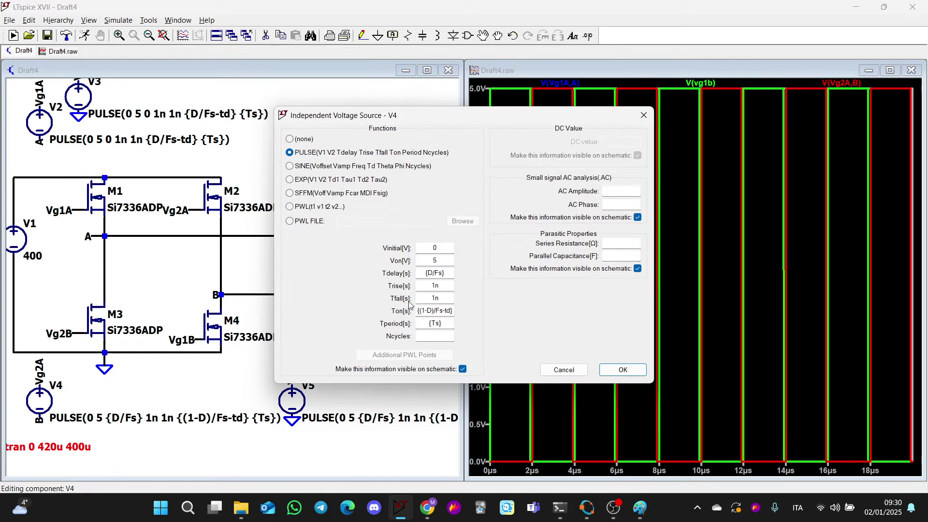
{"action": "key", "text": "BackSpace"}
{"action": "key", "text": "Delete"}
{"action": "key", "text": "Return"}
{"action": "right_click", "coordinate": [290, 404]}
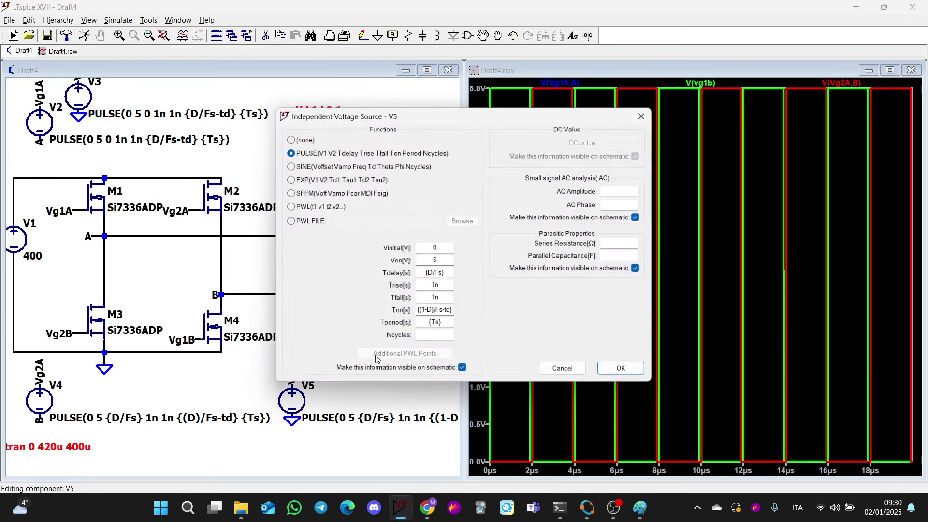
{"action": "left_click", "coordinate": [427, 310]}
{"action": "key", "text": "BackSpace"}
{"action": "key", "text": "BackSpace"}
{"action": "key", "text": "Return"}
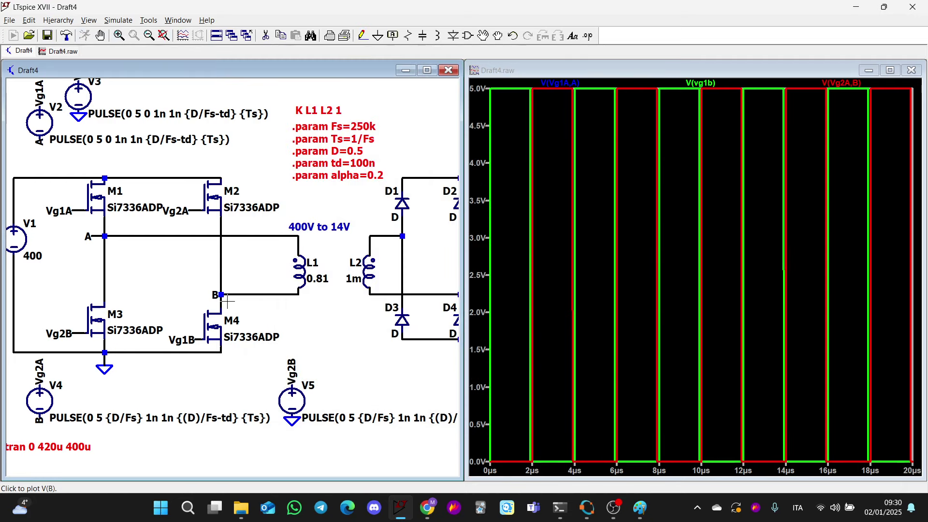
Plot the gate voltages Vg1A referenced to node A, Vg1B and Vg2B, and zoom the plot to about 0–5 µs.
{"action": "scroll", "coordinate": [91, 371], "scroll_direction": "down", "scroll_amount": 1}
{"action": "scroll", "coordinate": [93, 299], "scroll_direction": "up", "scroll_amount": 1}
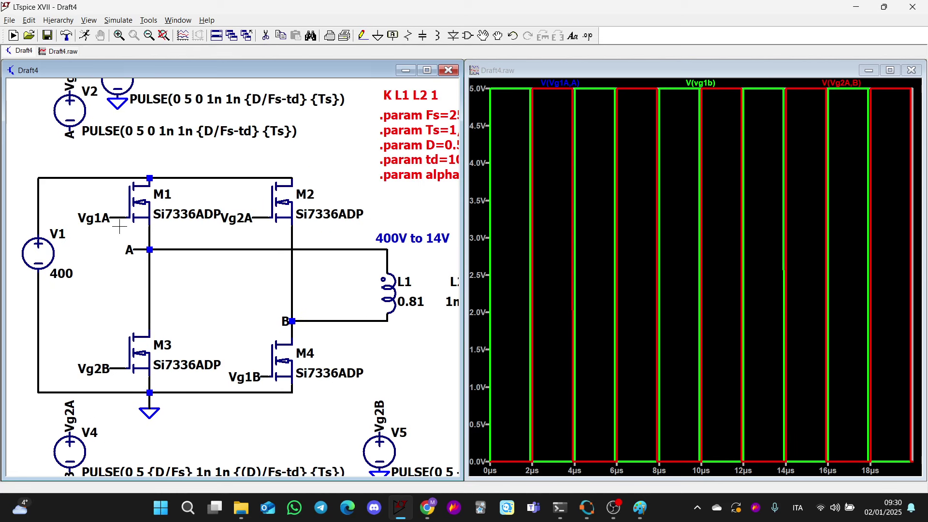
{"action": "left_click", "coordinate": [120, 212]}
{"action": "mouse_move", "coordinate": [119, 212]}
{"action": "left_mouse_down"}
{"action": "mouse_move", "coordinate": [144, 239]}
{"action": "mouse_move", "coordinate": [136, 248]}
{"action": "left_mouse_up"}
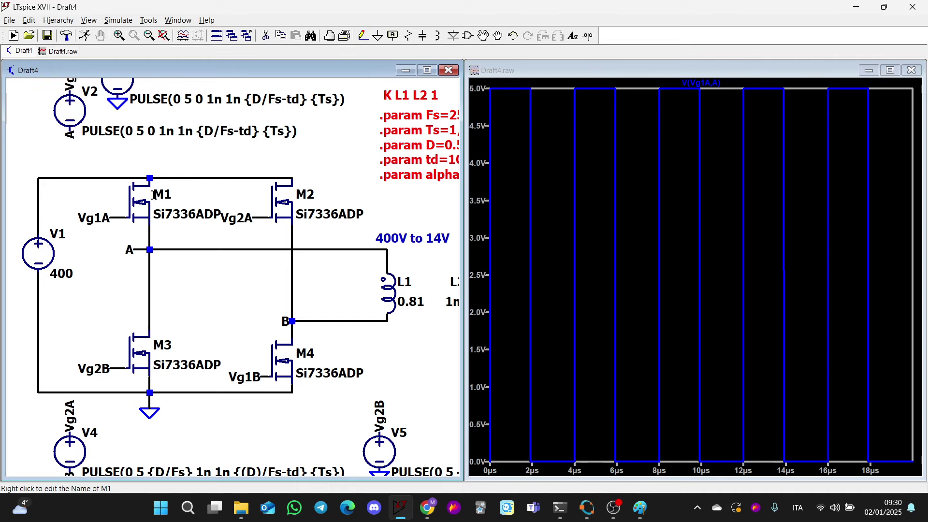
{"action": "left_click", "coordinate": [263, 376]}
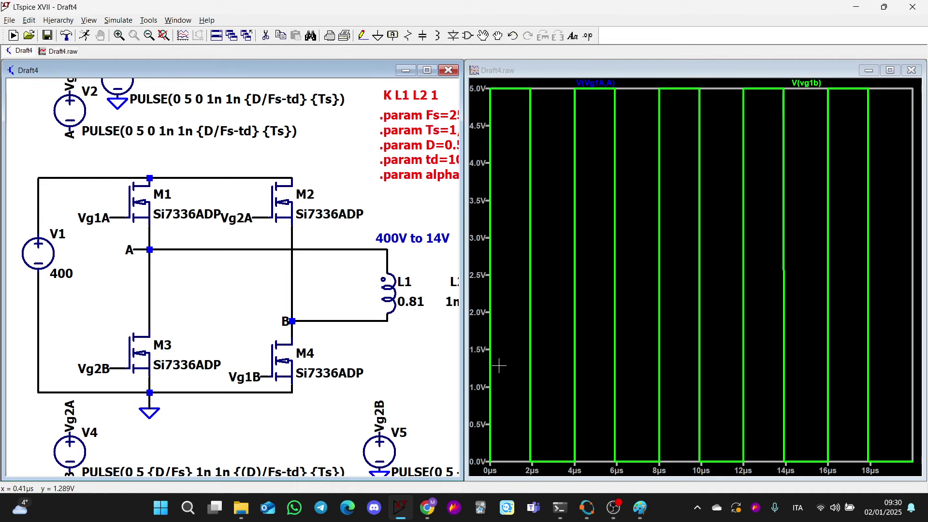
{"action": "right_click", "coordinate": [514, 175]}
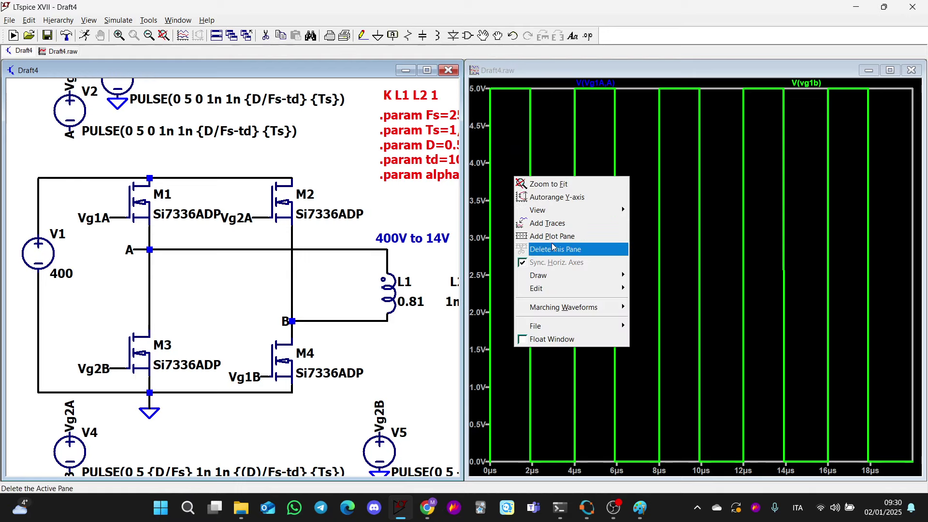
{"action": "left_click", "coordinate": [97, 341]}
{"action": "left_click", "coordinate": [116, 367]}
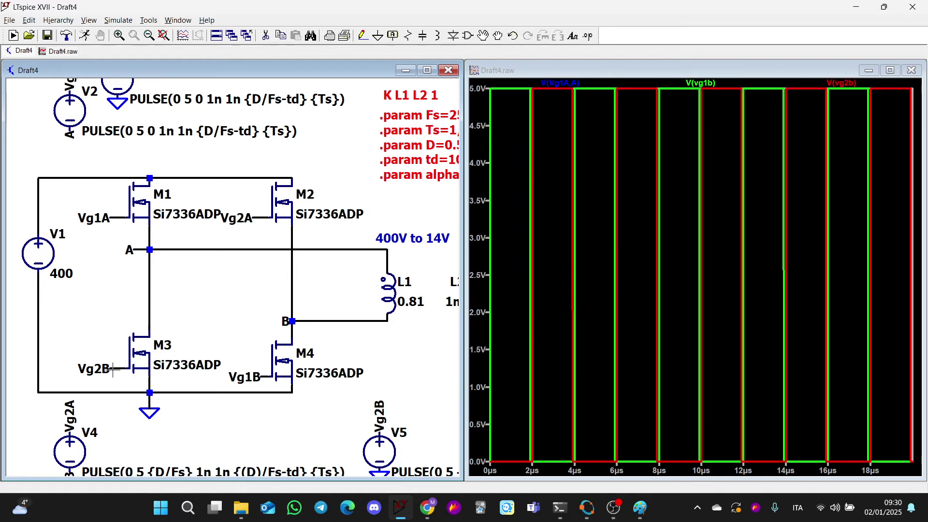
{"action": "left_click_drag", "start_coordinate": [586, 462], "coordinate": [480, 70]}
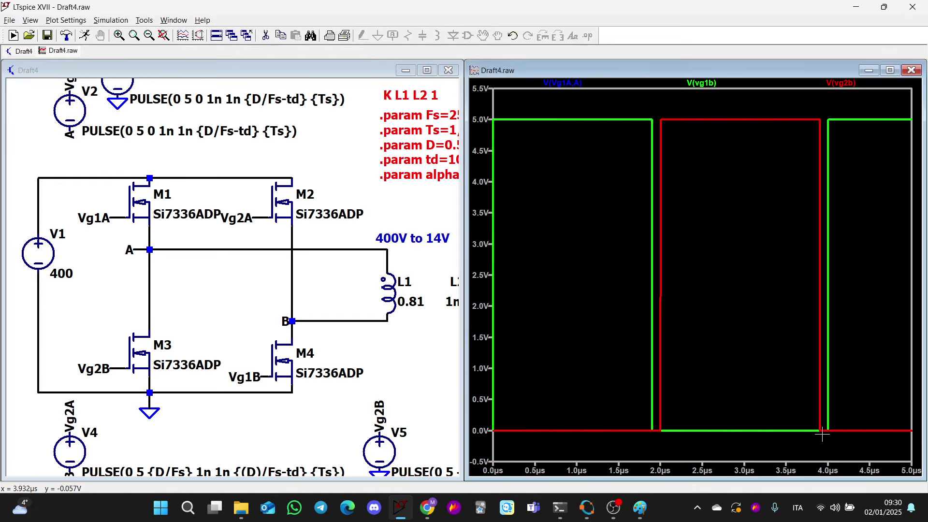
Add a second plot pane, plot the bridge voltage between nodes A and B, and show about 2.5–8.5 µs.
{"action": "scroll", "coordinate": [397, 217], "scroll_direction": "down", "scroll_amount": 2}
{"action": "left_click_drag", "start_coordinate": [389, 208], "coordinate": [343, 218]}
{"action": "right_click", "coordinate": [590, 195]}
{"action": "left_click", "coordinate": [628, 252]}
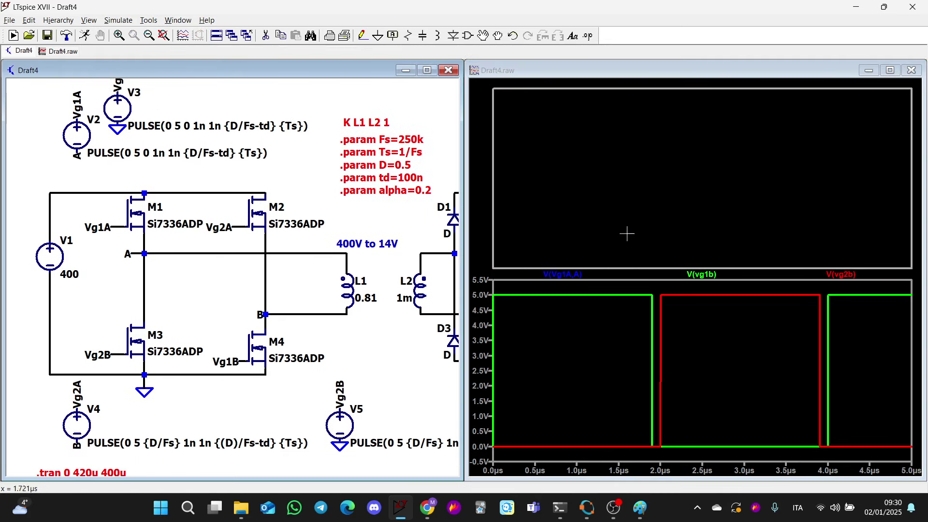
{"action": "left_click_drag", "start_coordinate": [372, 332], "coordinate": [312, 343]}
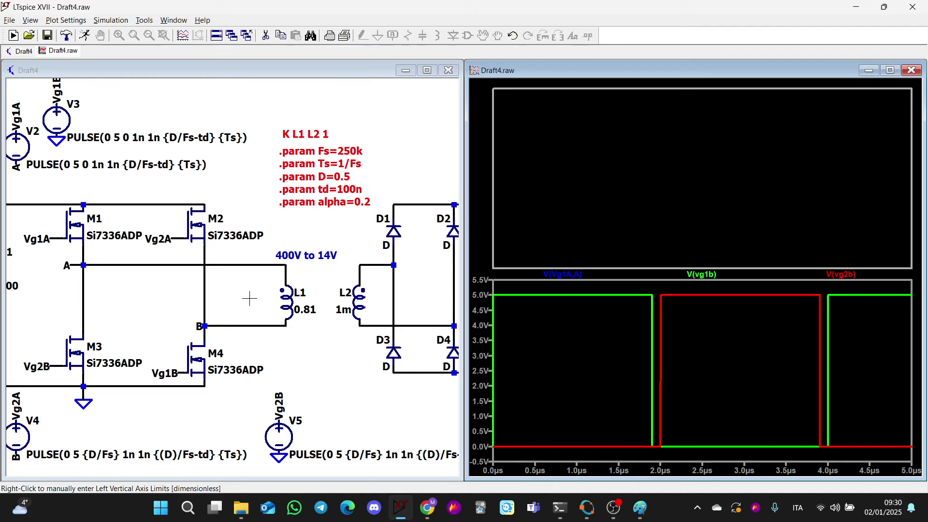
{"action": "left_click_drag", "start_coordinate": [125, 261], "coordinate": [200, 322]}
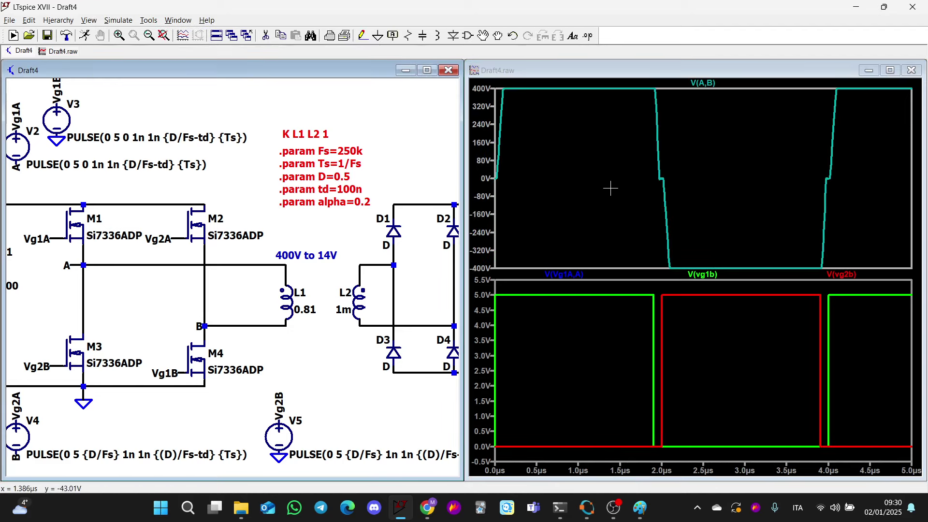
{"action": "right_click", "coordinate": [609, 165]}
{"action": "left_click", "coordinate": [621, 171]}
{"action": "left_click_drag", "start_coordinate": [551, 108], "coordinate": [663, 268]}
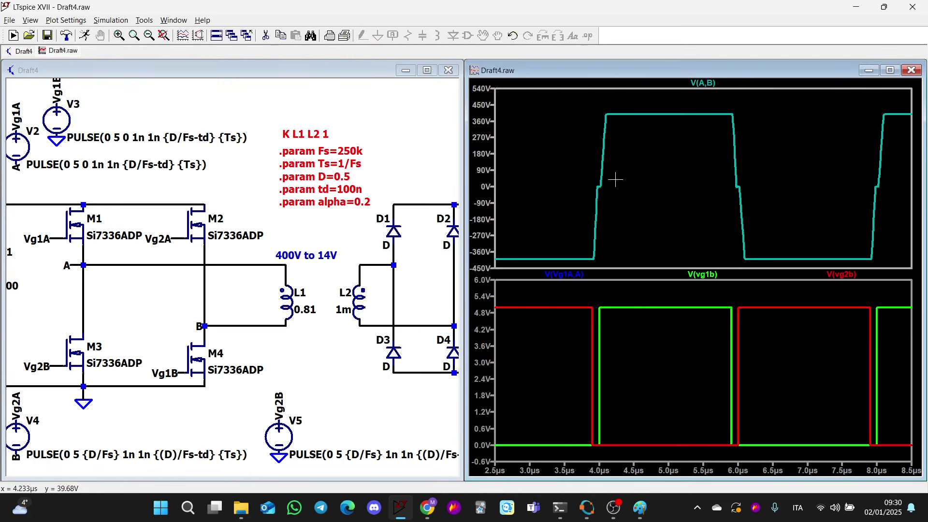
Add a third plot pane and plot the differential voltage across the secondary winding L2.
{"action": "scroll", "coordinate": [334, 293], "scroll_direction": "down", "scroll_amount": 1}
{"action": "left_click_drag", "start_coordinate": [331, 287], "coordinate": [226, 287]}
{"action": "right_click", "coordinate": [635, 186]}
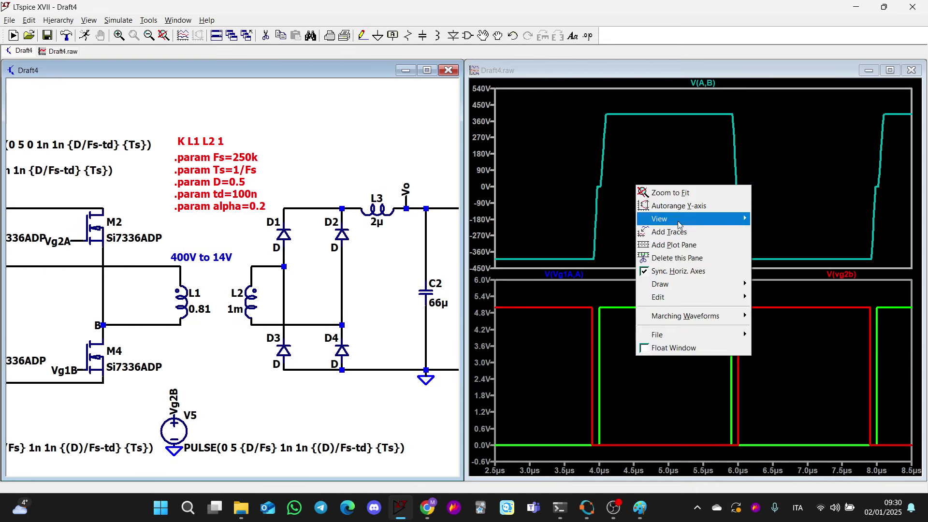
{"action": "left_click", "coordinate": [685, 246]}
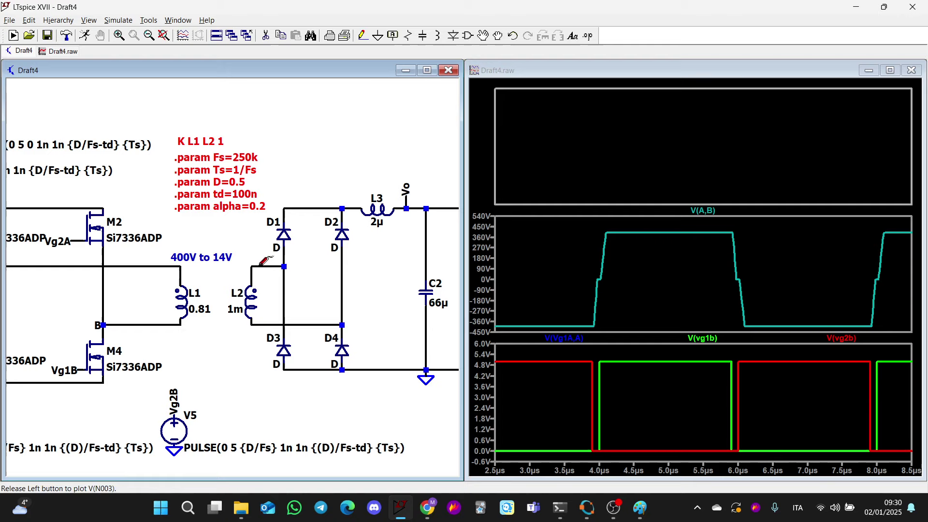
{"action": "left_click_drag", "start_coordinate": [268, 320], "coordinate": [265, 323]}
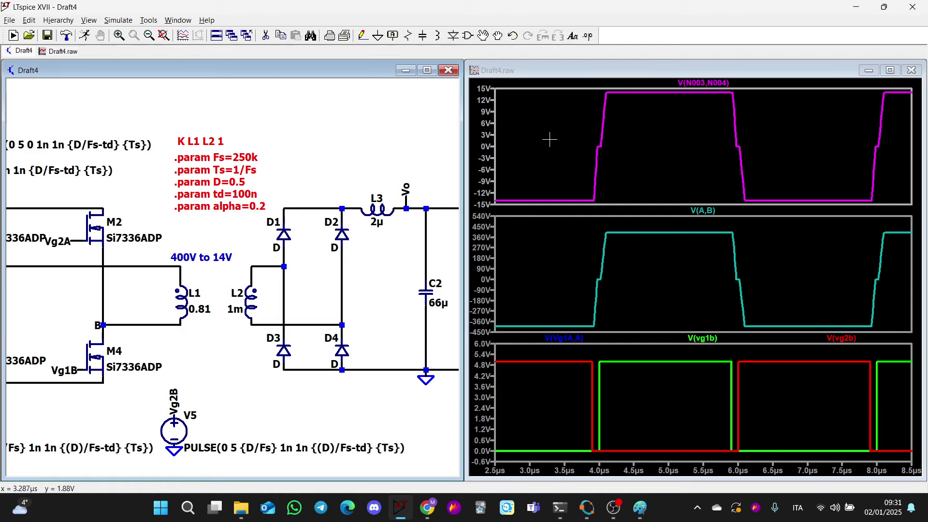
Add a fourth plot pane and plot the output voltage Vo.
{"action": "left_click_drag", "start_coordinate": [368, 284], "coordinate": [258, 283]}
{"action": "right_click", "coordinate": [644, 130]}
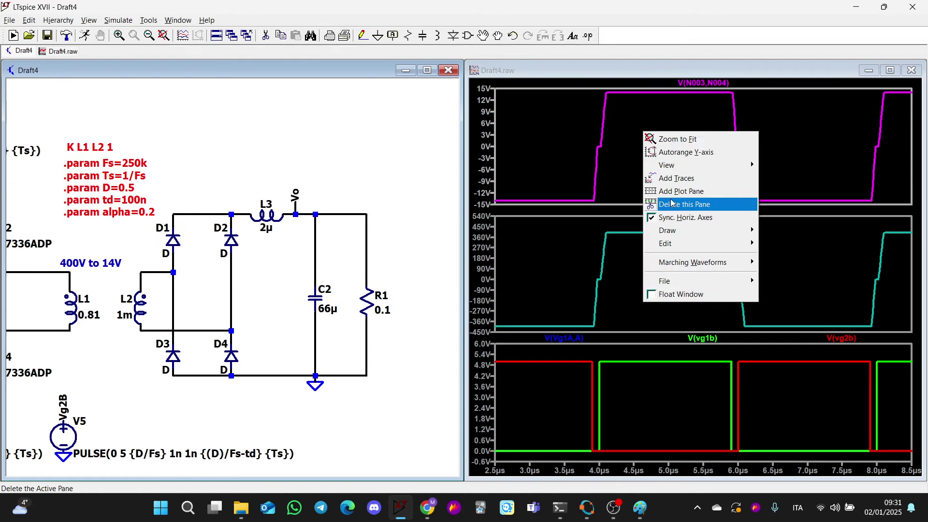
{"action": "left_click", "coordinate": [676, 191]}
{"action": "left_click", "coordinate": [314, 214]}
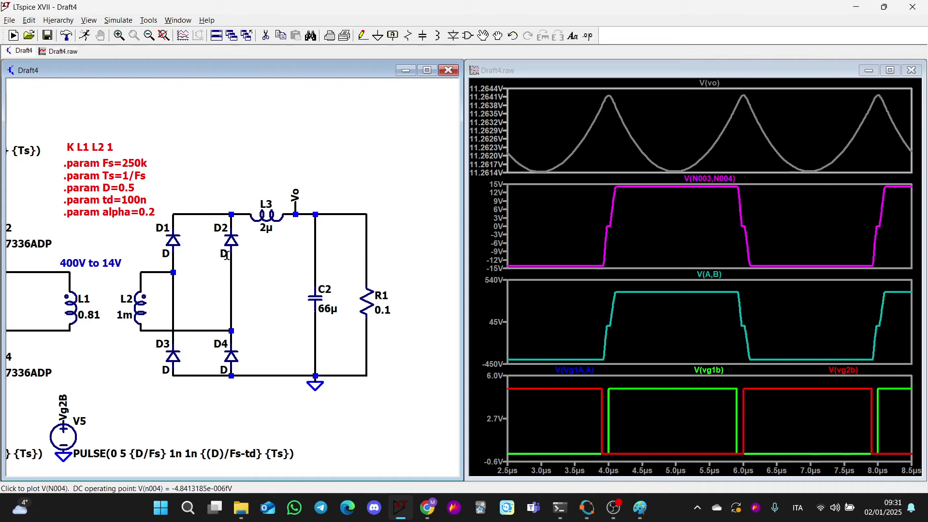
Set the load resistor R1 to 100 and rerun the simulation.
{"action": "left_click_drag", "start_coordinate": [185, 263], "coordinate": [265, 271]}
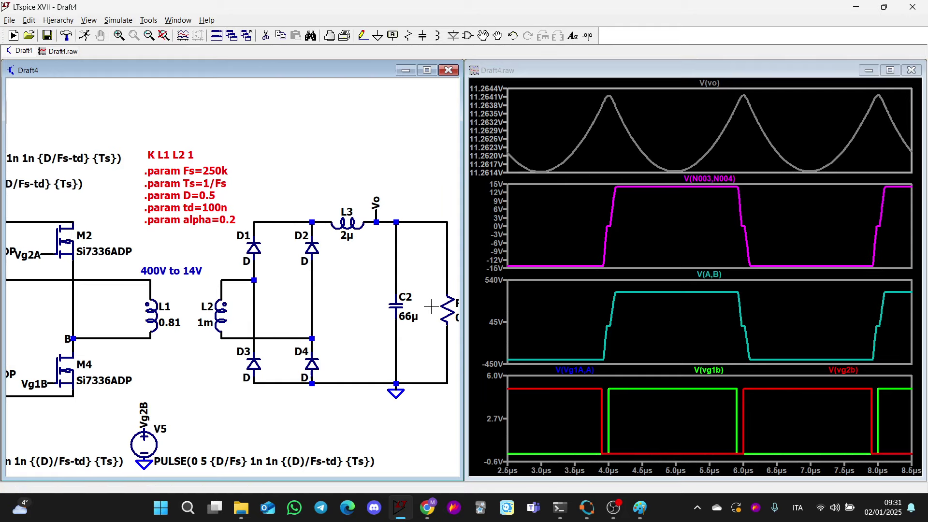
{"action": "left_click_drag", "start_coordinate": [430, 306], "coordinate": [361, 304]}
{"action": "right_click", "coordinate": [394, 315]}
{"action": "type", "text": "100"}
{"action": "key", "text": "Return"}
{"action": "left_click", "coordinate": [88, 36]}
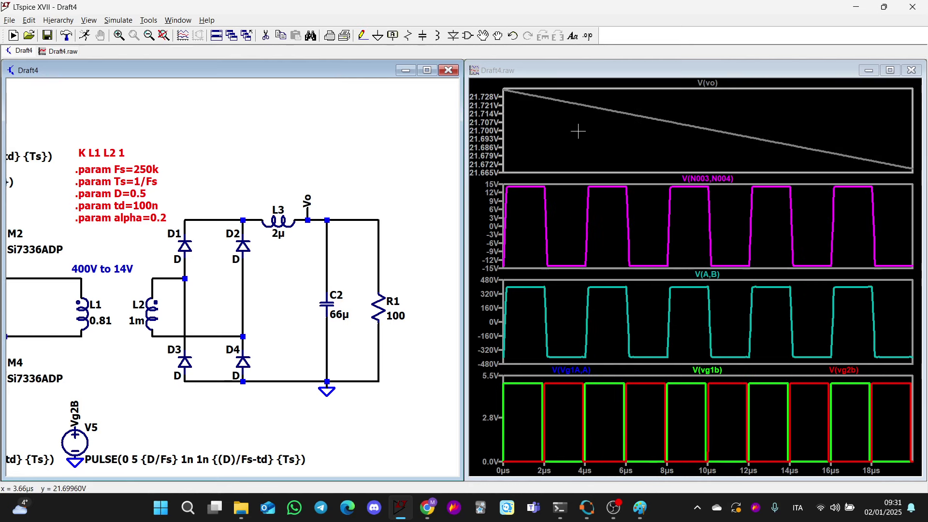
Set the load resistor R1 to 10 and rerun the simulation.
{"action": "right_click", "coordinate": [409, 317]}
{"action": "type", "text": "100"}
{"action": "key", "text": "Return"}
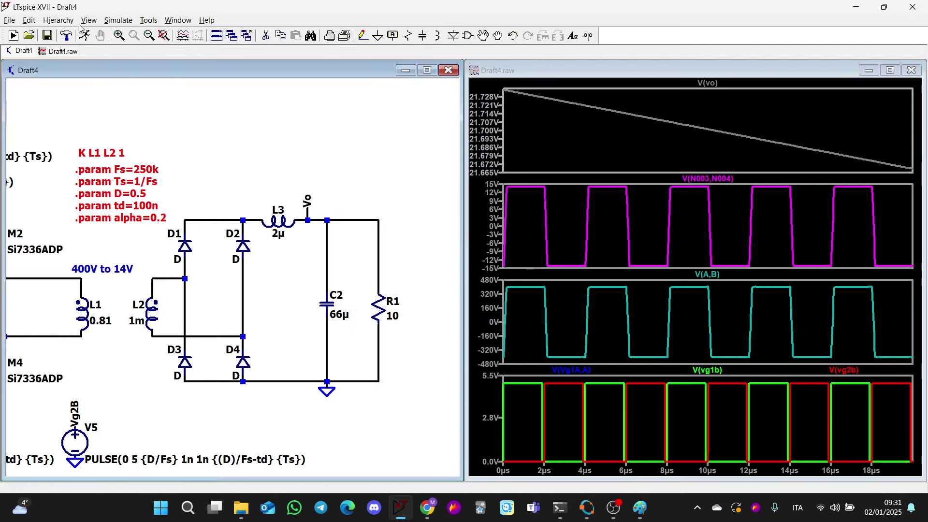
{"action": "left_click", "coordinate": [84, 34]}
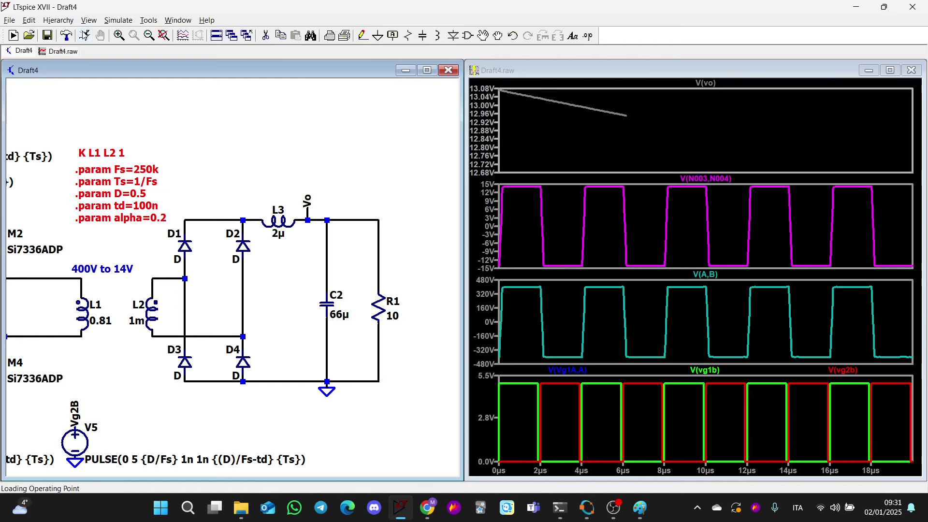
Set the transient analysis to stop at 1.02m with data saving from 1m, and rerun the simulation.
{"action": "scroll", "coordinate": [220, 431], "scroll_direction": "left", "scroll_amount": 10}
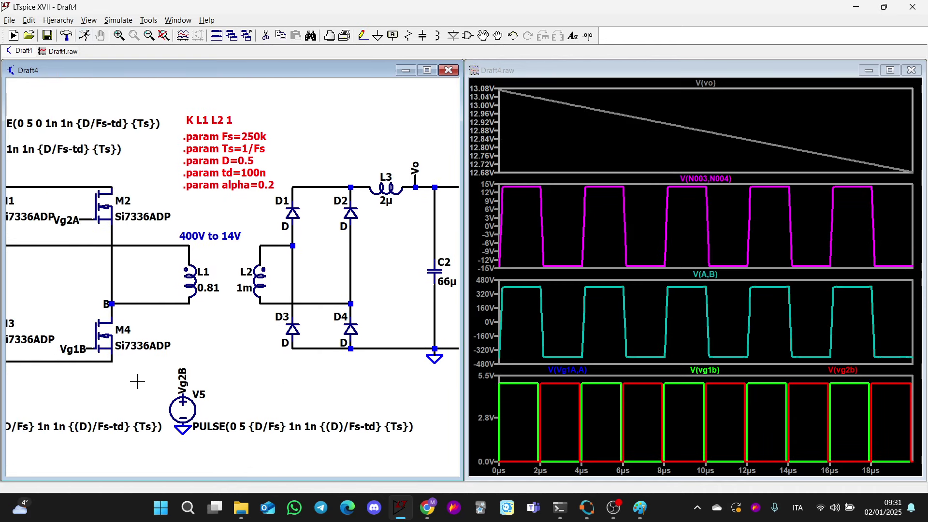
{"action": "right_click", "coordinate": [226, 438]}
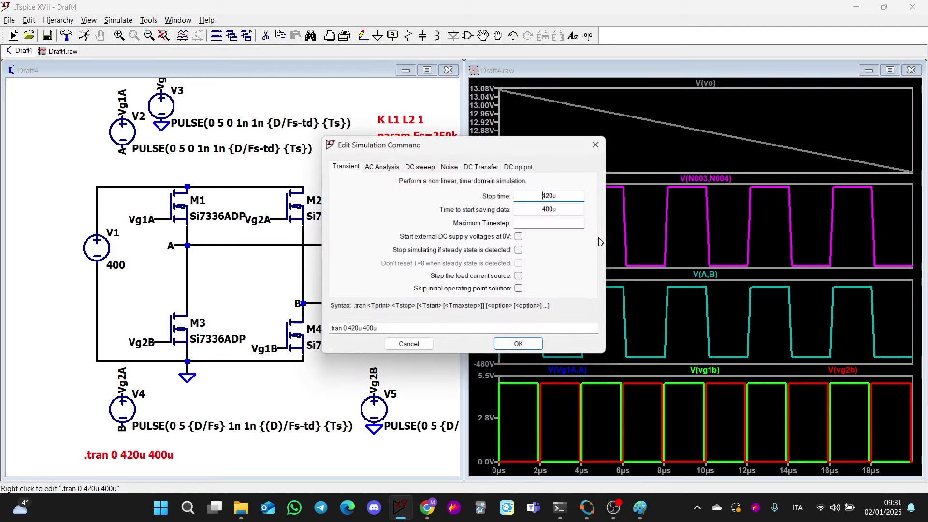
{"action": "key", "text": "Tab"}
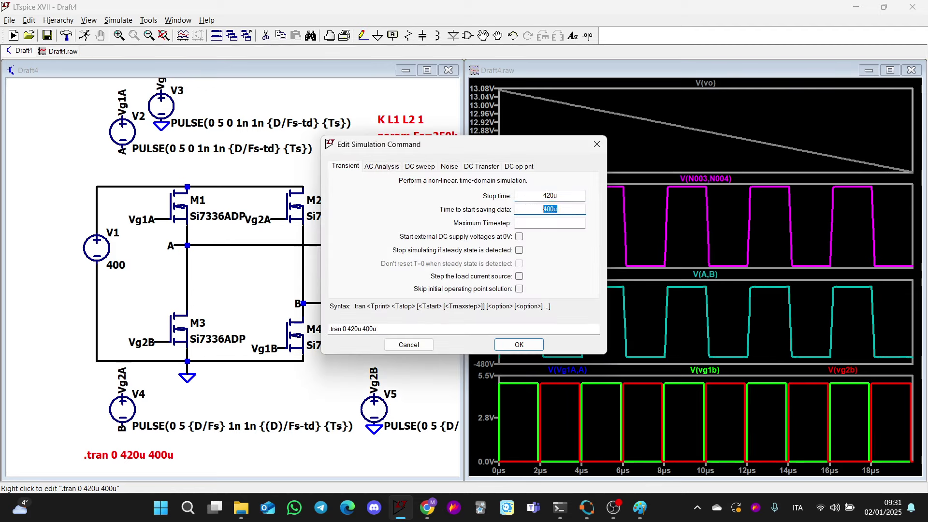
{"action": "type", "text": "0"}
{"action": "left_click_drag", "start_coordinate": [560, 194], "coordinate": [526, 193]}
{"action": "left_click", "coordinate": [573, 208]}
{"action": "key", "text": "BackSpace"}
{"action": "type", "text": "1m"}
{"action": "double_click", "coordinate": [555, 196]}
{"action": "type", "text": "1.02m"}
{"action": "key", "text": "Return"}
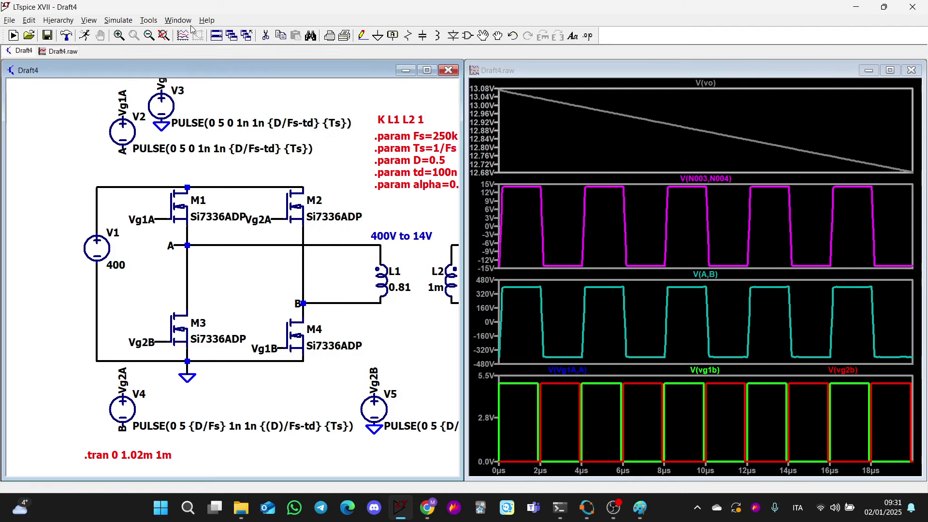
{"action": "left_click", "coordinate": [84, 41]}
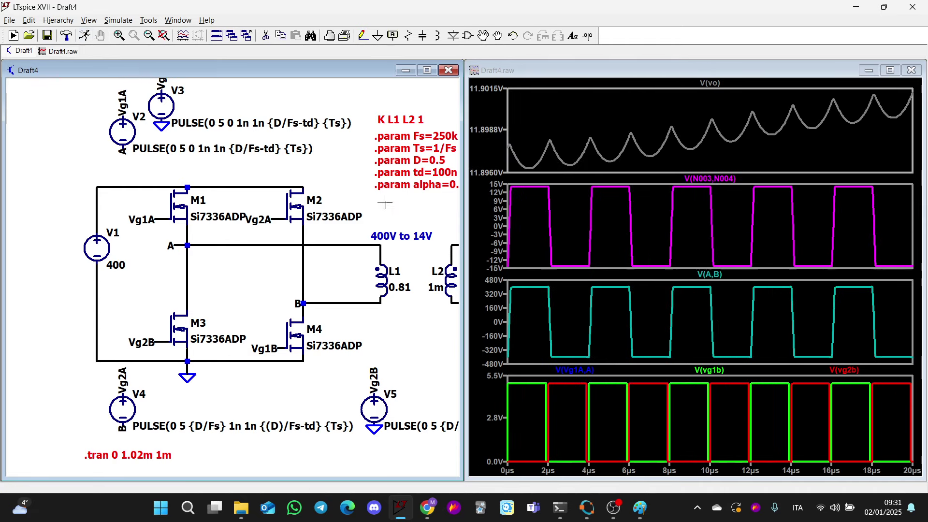
Set the transient analysis to save data from 0 and stop at 1m.
{"action": "left_click_drag", "start_coordinate": [385, 202], "coordinate": [317, 182]}
{"action": "left_click_drag", "start_coordinate": [358, 293], "coordinate": [319, 306]}
{"action": "left_click_drag", "start_coordinate": [61, 434], "coordinate": [115, 437]}
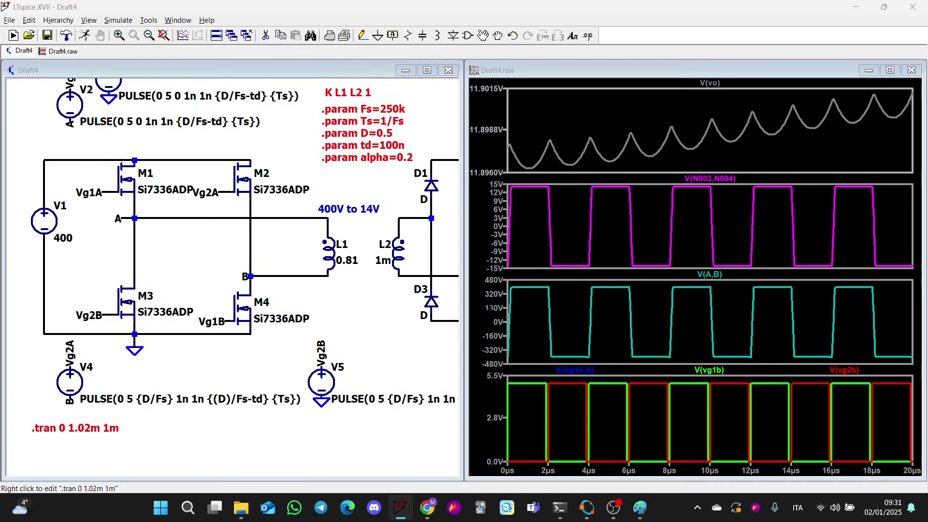
{"action": "right_click", "coordinate": [111, 427]}
{"action": "double_click", "coordinate": [578, 206]}
{"action": "key", "text": "BackSpace"}
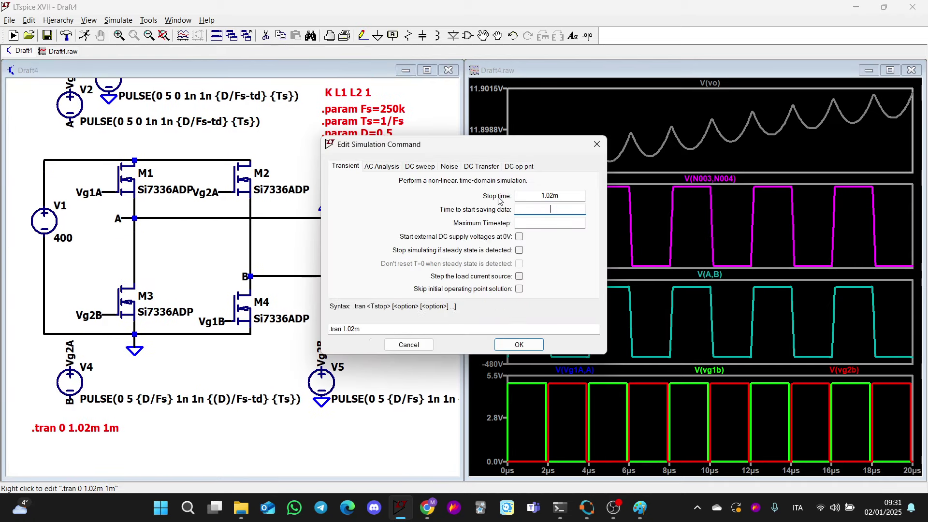
{"action": "type", "text": "0"}
{"action": "key", "text": "Return"}
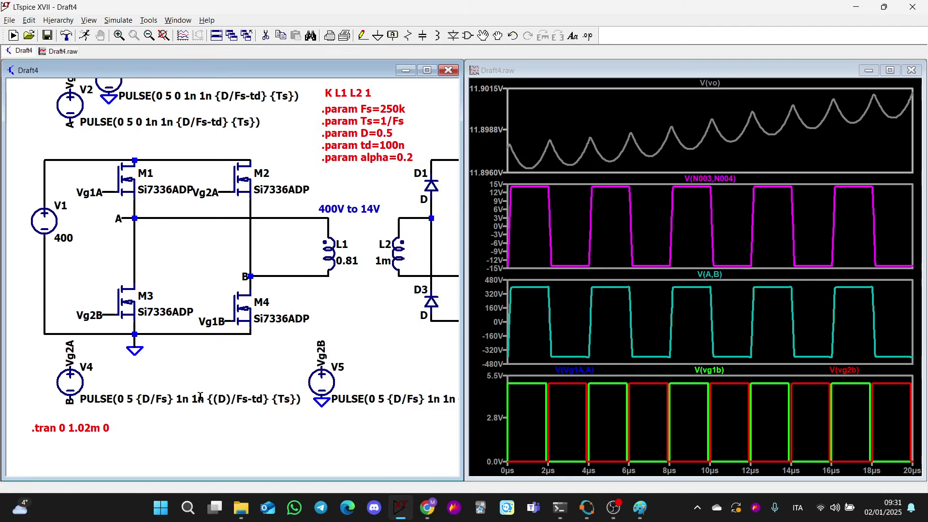
{"action": "right_click", "coordinate": [96, 425]}
{"action": "type", "text": "1m"}
{"action": "key", "text": "Return"}
Set the load resistor R1 to 1 and run the transient simulation.
{"action": "scroll", "coordinate": [393, 282], "scroll_direction": "down", "scroll_amount": 2}
{"action": "left_click_drag", "start_coordinate": [392, 319], "coordinate": [222, 308]}
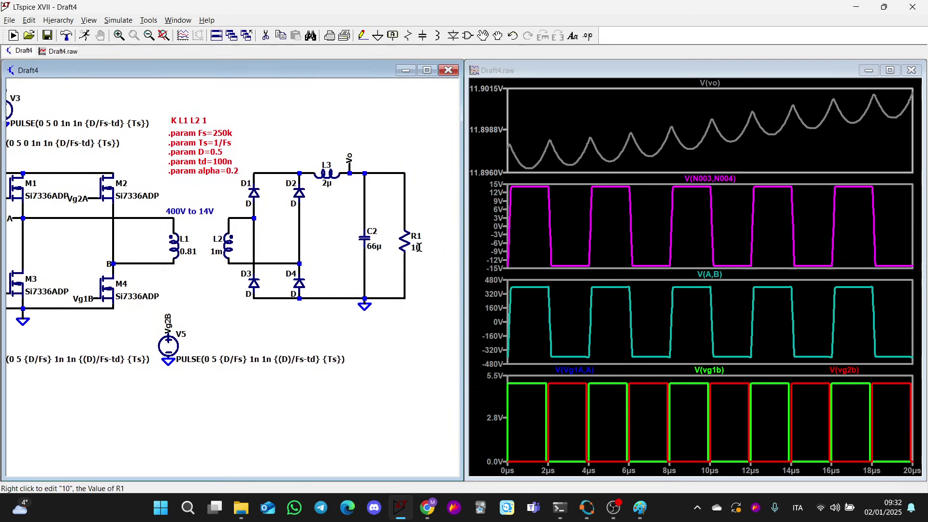
{"action": "right_click", "coordinate": [420, 247]}
{"action": "type", "text": "1"}
{"action": "key", "text": "Return"}
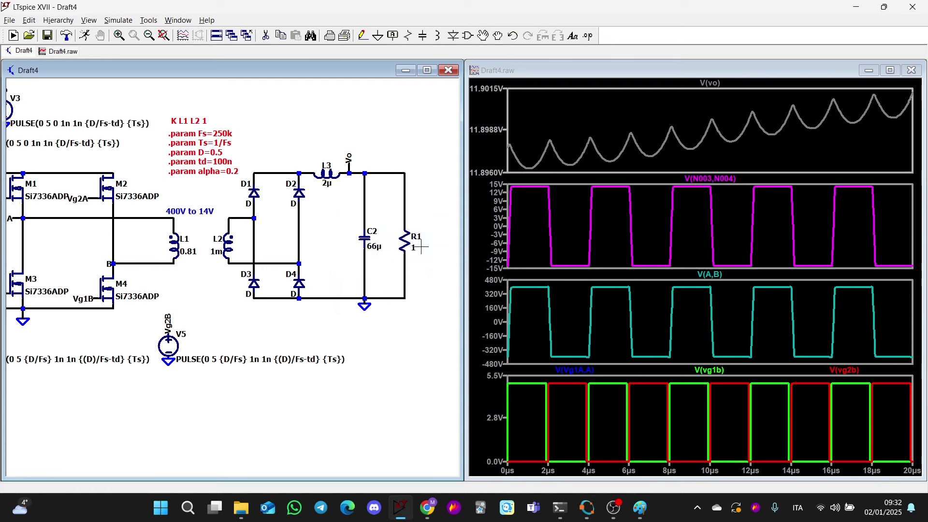
{"action": "left_click", "coordinate": [87, 38]}
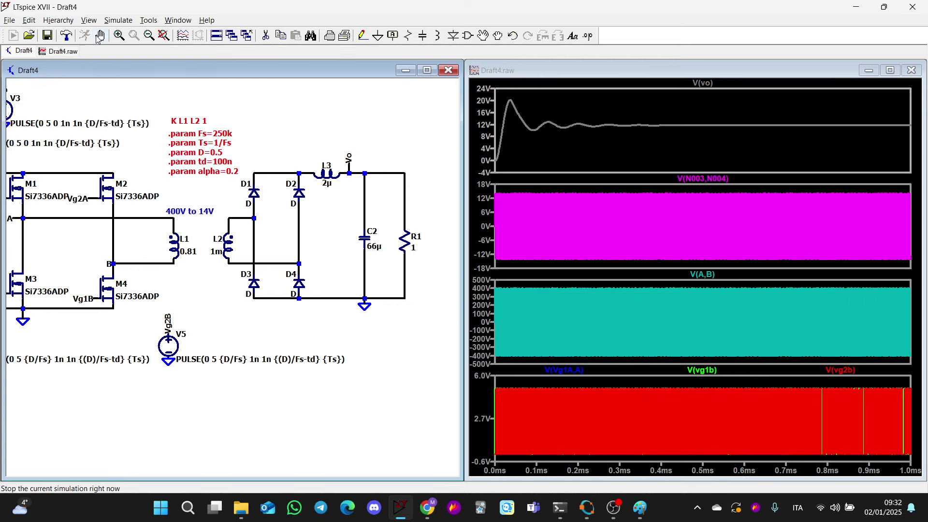
Stop the running simulation and zoom in on the settled output voltage around 578–598 µs.
{"action": "left_click", "coordinate": [99, 37]}
{"action": "left_click_drag", "start_coordinate": [732, 121], "coordinate": [775, 138]}
{"action": "left_click_drag", "start_coordinate": [546, 116], "coordinate": [619, 127]}
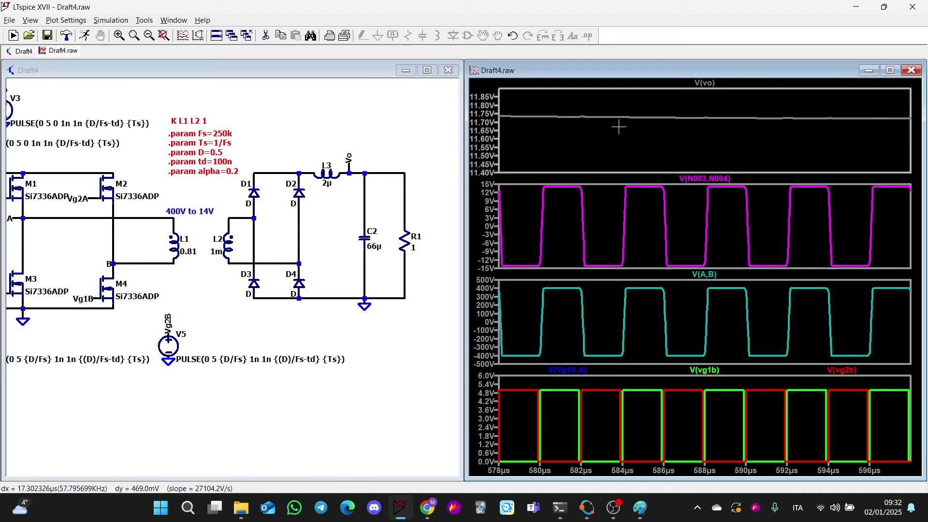
Zoom in on the output voltage ripple around 578–587 µs, then fit the plots back to their full range.
{"action": "left_click_drag", "start_coordinate": [513, 107], "coordinate": [717, 130]}
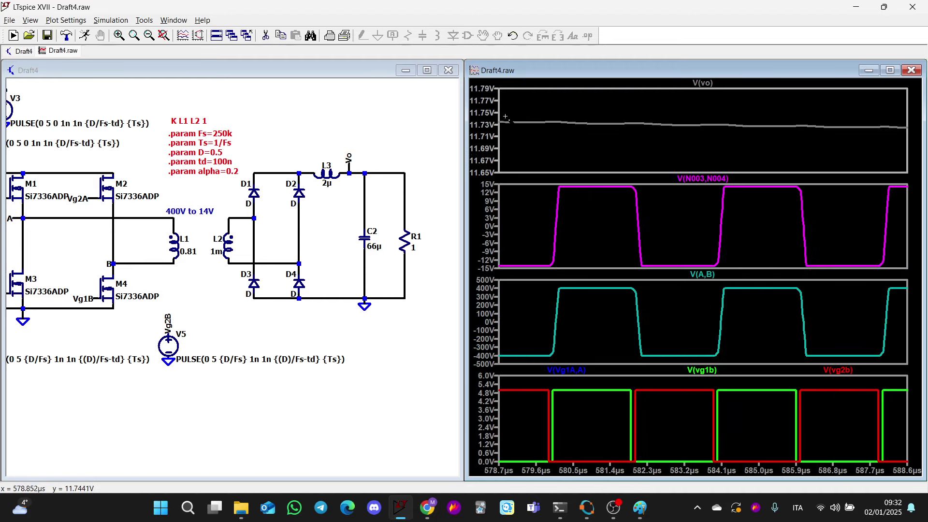
{"action": "left_click_drag", "start_coordinate": [505, 116], "coordinate": [843, 127]}
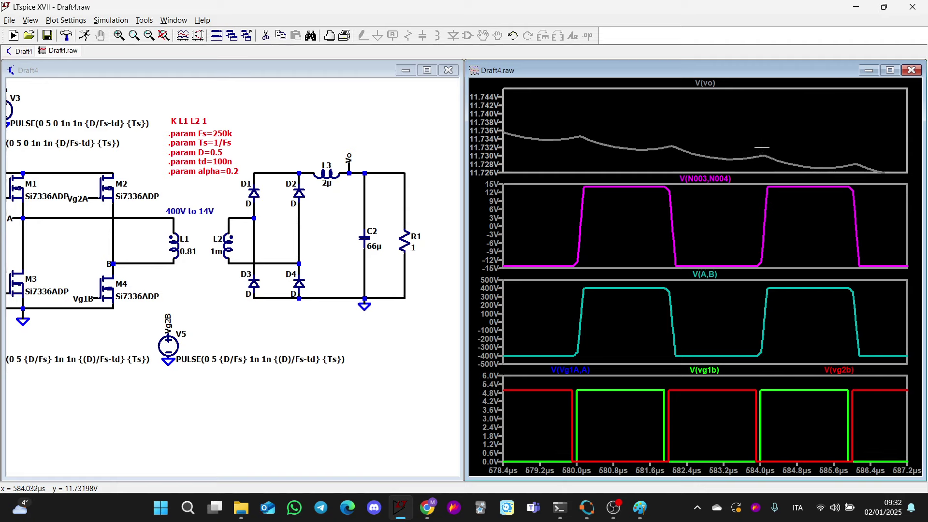
{"action": "right_click", "coordinate": [513, 156]}
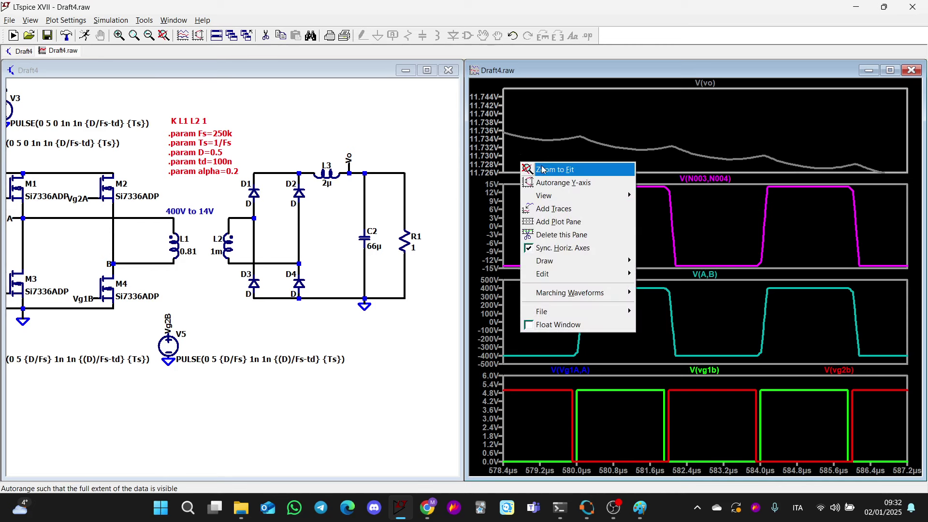
{"action": "left_click", "coordinate": [536, 168]}
Set the transient analysis to stop at 500u with data saving from 480u, and rerun the simulation.
{"action": "scroll", "coordinate": [354, 261], "scroll_direction": "down", "scroll_amount": 1}
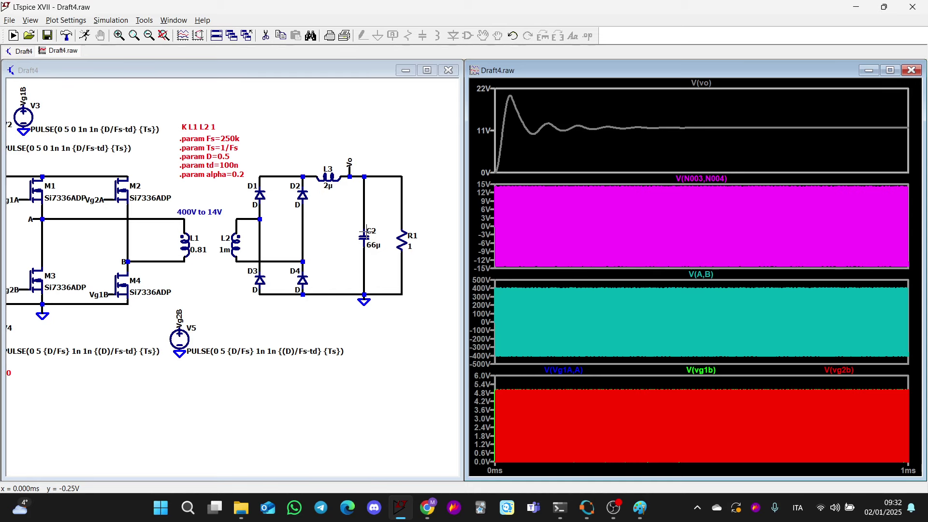
{"action": "scroll", "coordinate": [201, 338], "scroll_direction": "down", "scroll_amount": 1}
{"action": "left_click_drag", "start_coordinate": [226, 325], "coordinate": [363, 327]}
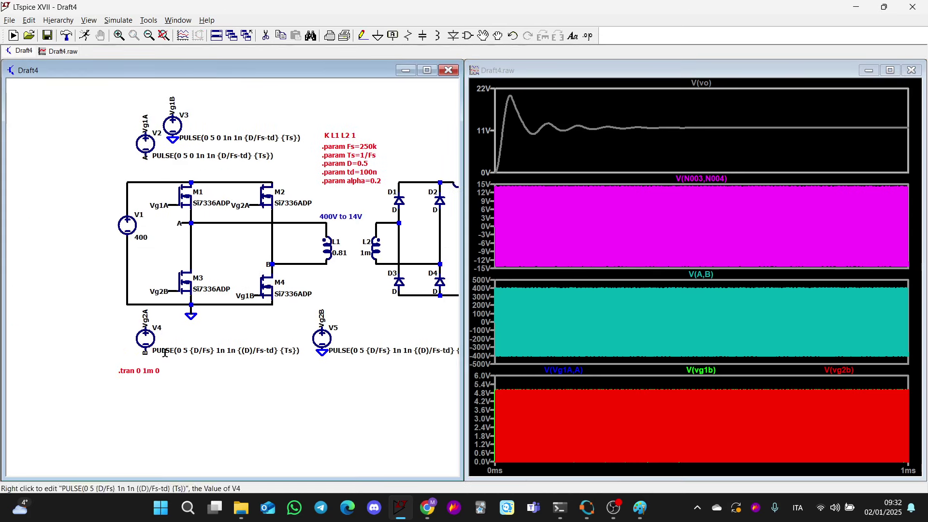
{"action": "scroll", "coordinate": [163, 361], "scroll_direction": "up", "scroll_amount": 3}
{"action": "right_click", "coordinate": [150, 374]}
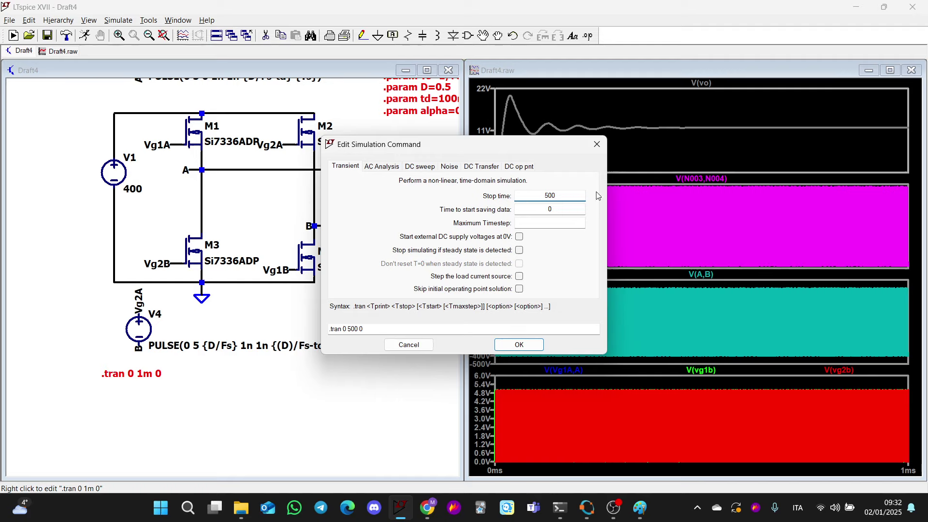
{"action": "key", "text": "Tab"}
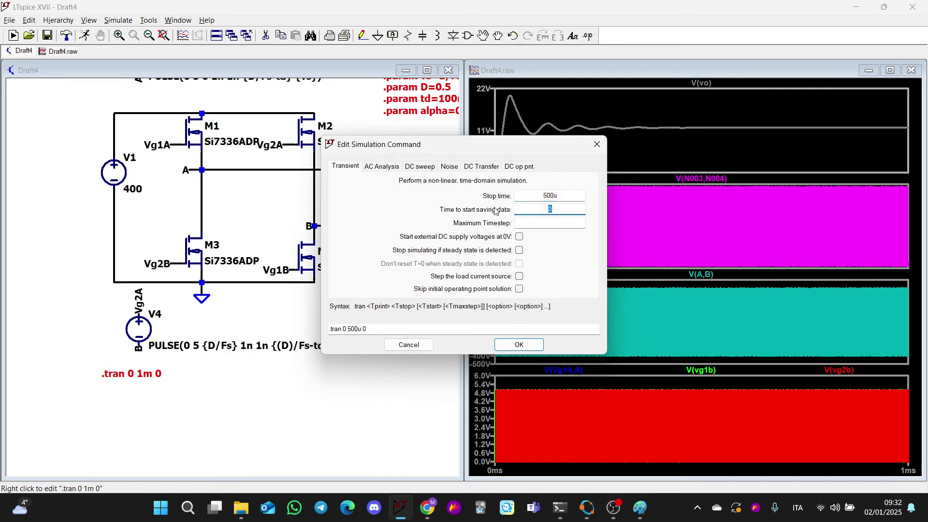
{"action": "key", "text": "Return"}
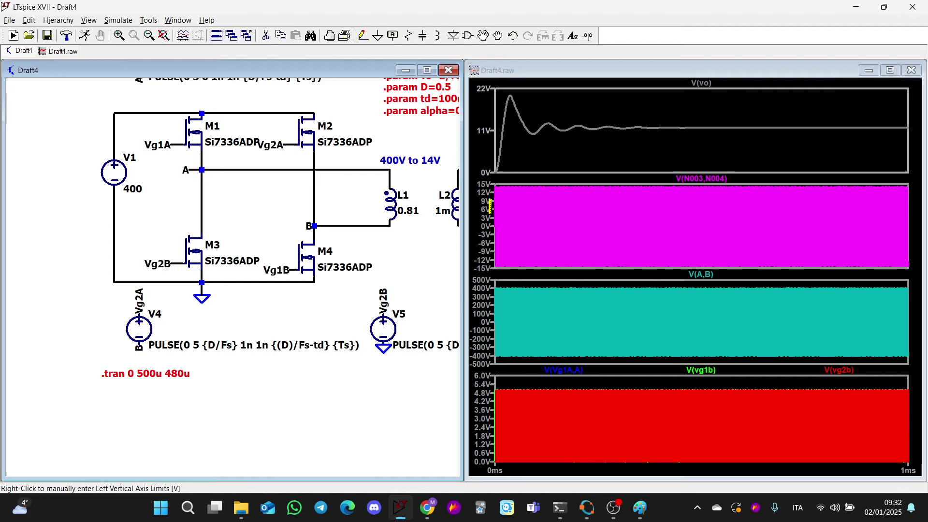
{"action": "left_click", "coordinate": [84, 35]}
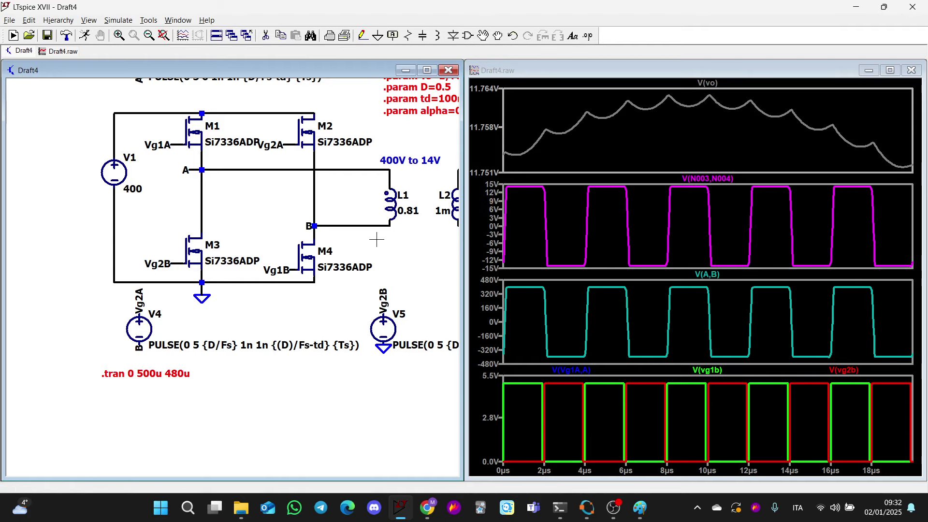
Switch to Octave to review the computed converter design values, including the output current, and return to LTspice.
{"action": "scroll", "coordinate": [199, 334], "scroll_direction": "down", "scroll_amount": 3}
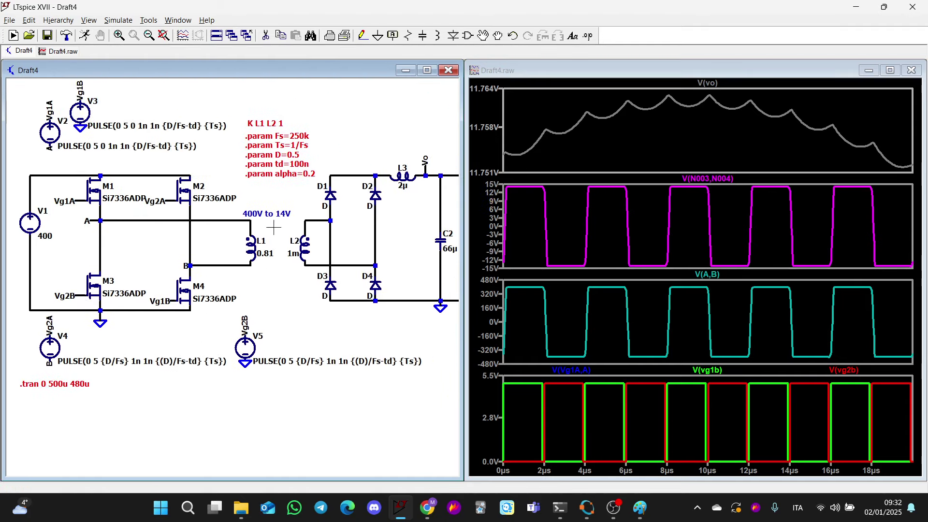
{"action": "scroll", "coordinate": [273, 227], "scroll_direction": "up", "scroll_amount": 1}
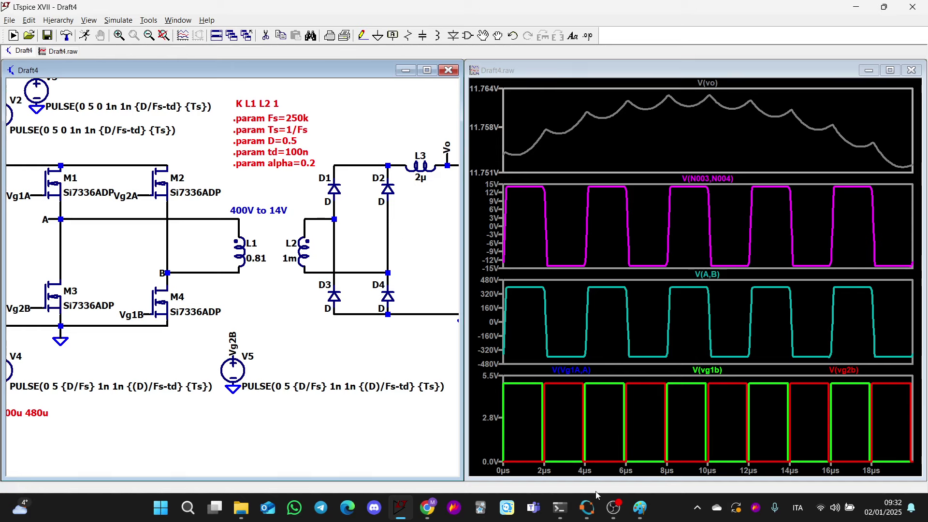
{"action": "left_click", "coordinate": [586, 507]}
{"action": "left_click", "coordinate": [348, 209]}
{"action": "left_click_drag", "start_coordinate": [417, 208], "coordinate": [203, 198]}
{"action": "left_click", "coordinate": [207, 199]}
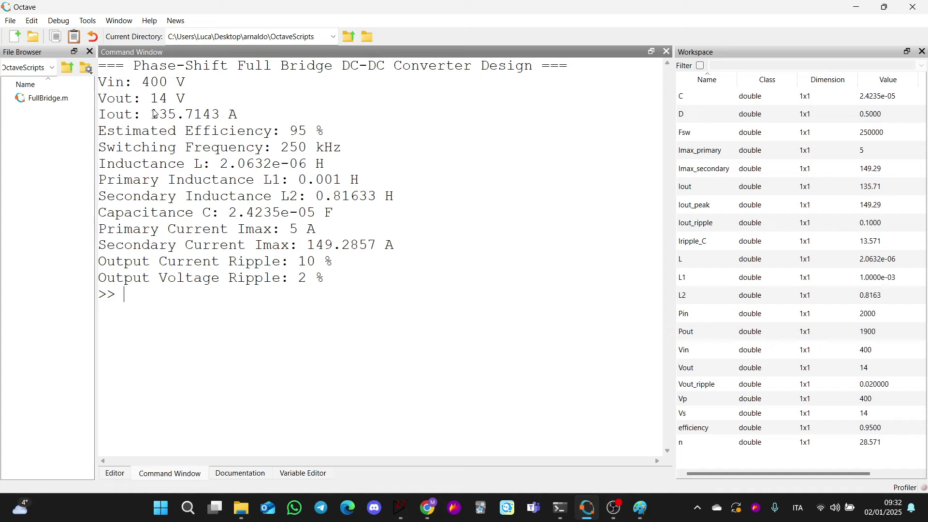
{"action": "left_click", "coordinate": [854, 6]}
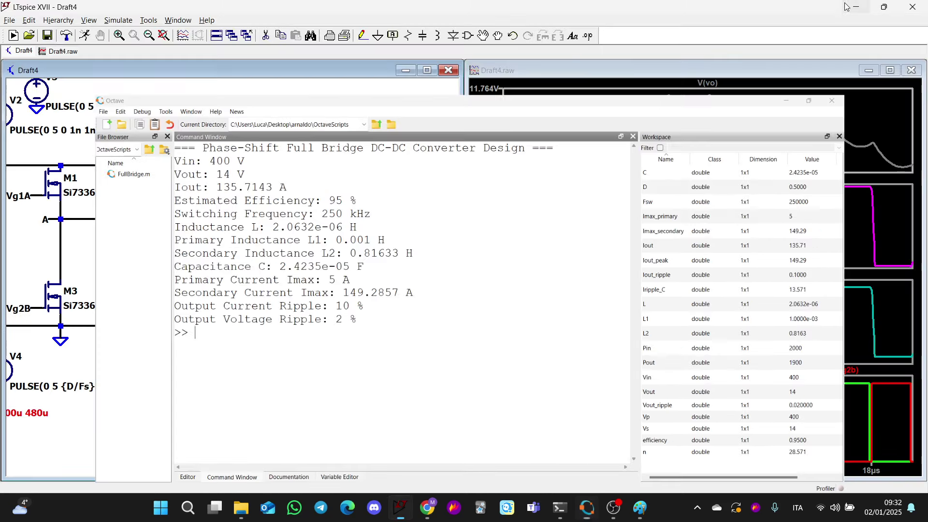
{"action": "left_click", "coordinate": [392, 183]}
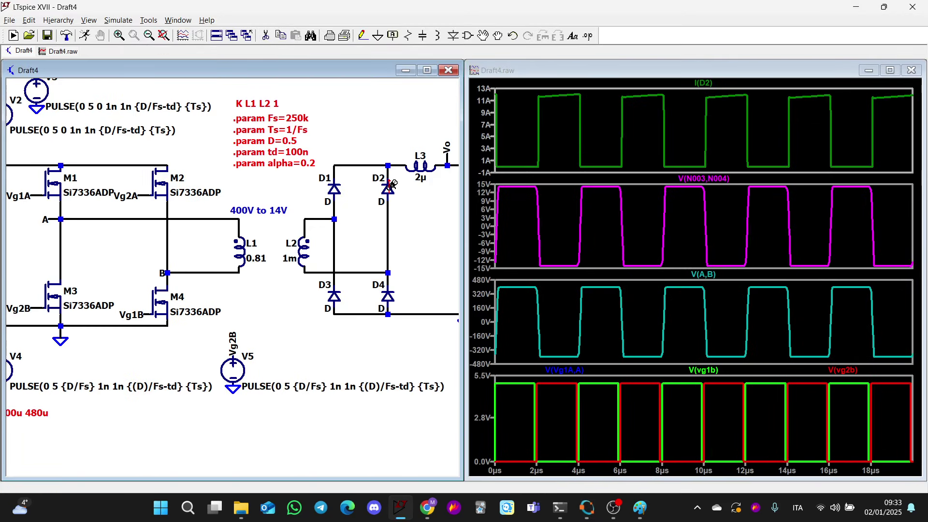
{"action": "left_click_drag", "start_coordinate": [393, 183], "coordinate": [267, 184]}
{"action": "left_click", "coordinate": [350, 165]}
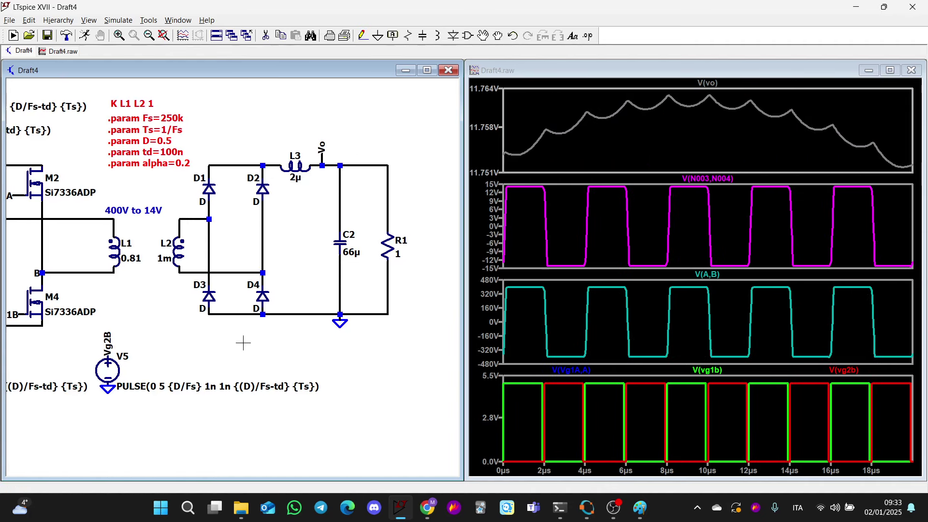
{"action": "left_click_drag", "start_coordinate": [243, 342], "coordinate": [364, 320]}
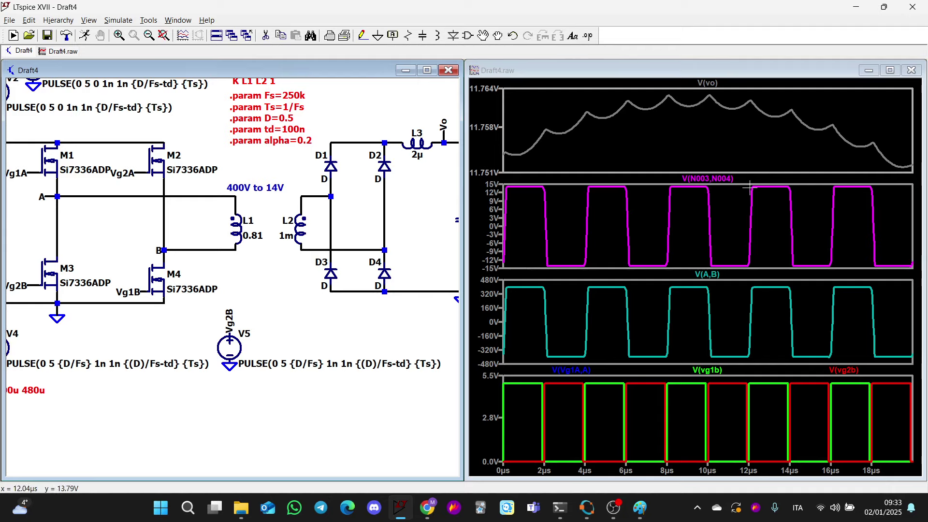
{"action": "left_click_drag", "start_coordinate": [155, 337], "coordinate": [225, 335]}
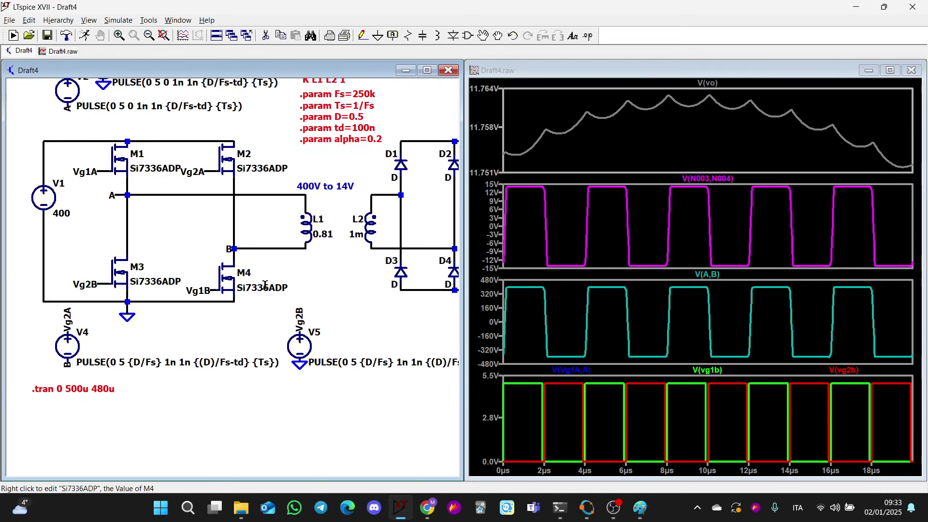
{"action": "scroll", "coordinate": [213, 240], "scroll_direction": "down", "scroll_amount": 1}
{"action": "left_click_drag", "start_coordinate": [266, 337], "coordinate": [261, 351]}
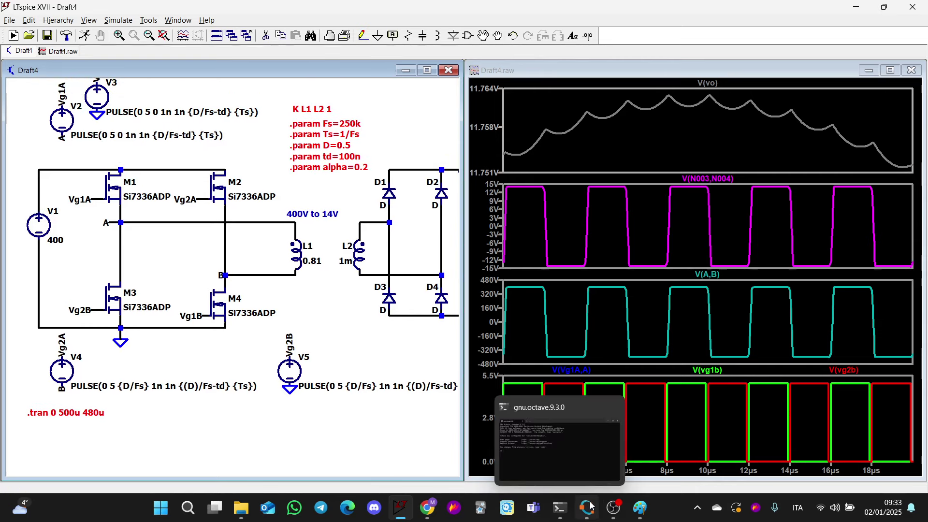
Switch to the Paint sketch and circle the Transformer Primary Voltage label beside the waveforms.
{"action": "left_click", "coordinate": [640, 507]}
{"action": "scroll", "coordinate": [215, 349], "scroll_direction": "down", "scroll_amount": 3}
{"action": "scroll", "coordinate": [215, 348], "scroll_direction": "up", "scroll_amount": 2}
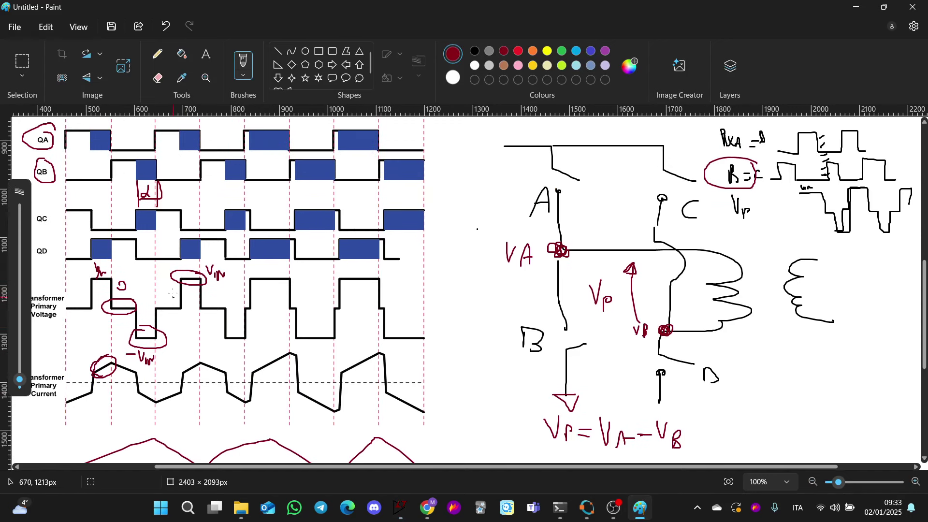
{"action": "mouse_move", "coordinate": [50, 323]}
{"action": "left_mouse_down"}
{"action": "mouse_move", "coordinate": [46, 285]}
{"action": "mouse_move", "coordinate": [59, 328]}
{"action": "mouse_move", "coordinate": [115, 321]}
{"action": "left_mouse_up"}
Write and circle Vo below the hand-drawn current waveform, and circle the first shaded QC interval under the α mark.
{"action": "scroll", "coordinate": [98, 385], "scroll_direction": "down", "scroll_amount": 3}
{"action": "scroll", "coordinate": [100, 423], "scroll_direction": "down", "scroll_amount": 9}
{"action": "left_click_drag", "start_coordinate": [116, 357], "coordinate": [132, 364]}
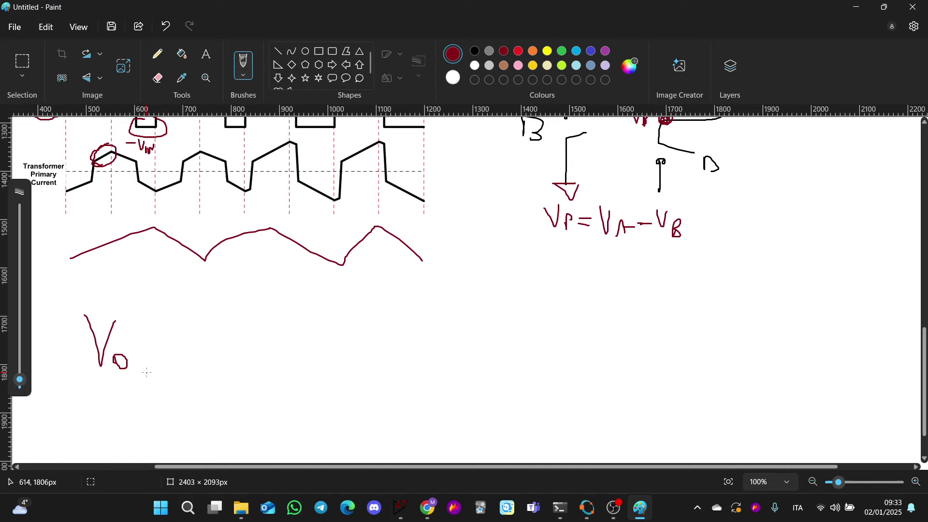
{"action": "mouse_move", "coordinate": [145, 296]}
{"action": "left_mouse_down"}
{"action": "mouse_move", "coordinate": [56, 365]}
{"action": "mouse_move", "coordinate": [140, 292]}
{"action": "left_mouse_up"}
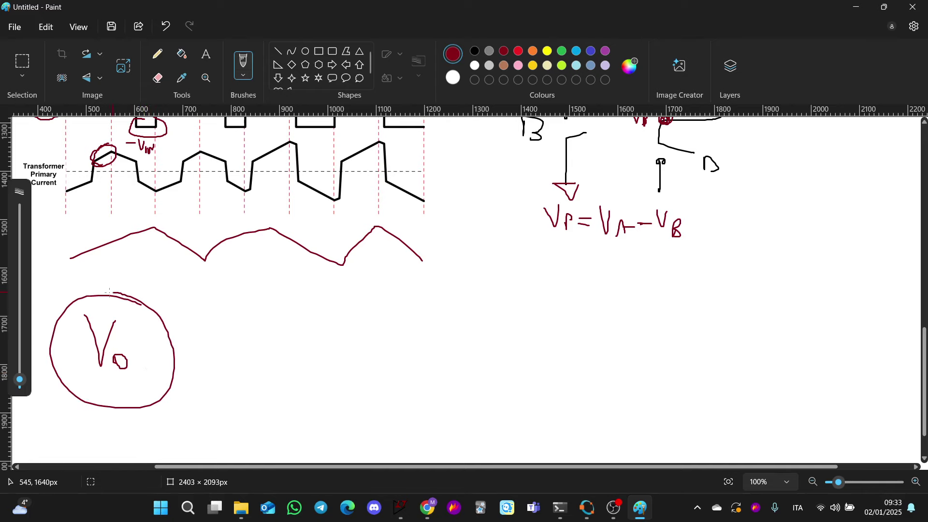
{"action": "scroll", "coordinate": [143, 246], "scroll_direction": "up", "scroll_amount": 12}
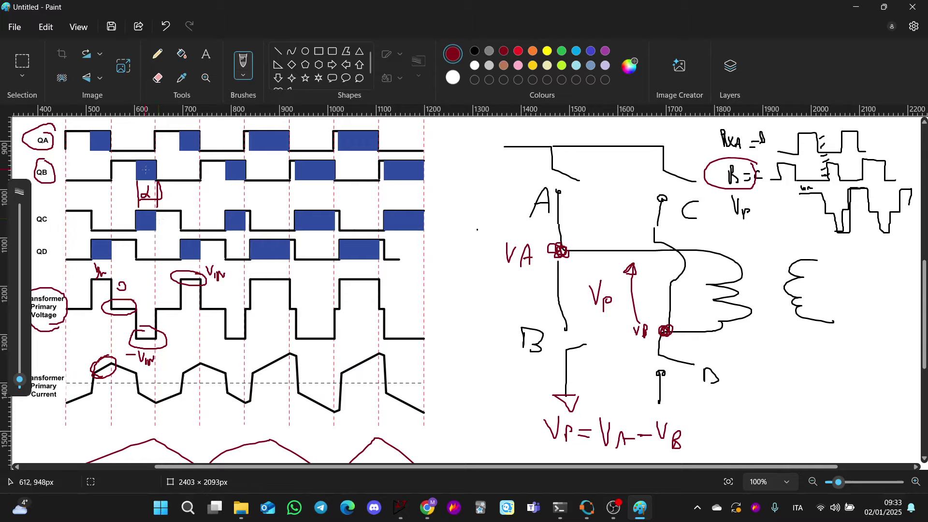
{"action": "mouse_move", "coordinate": [144, 207]}
{"action": "left_mouse_down"}
{"action": "mouse_move", "coordinate": [127, 223]}
{"action": "mouse_move", "coordinate": [164, 201]}
{"action": "left_mouse_up"}
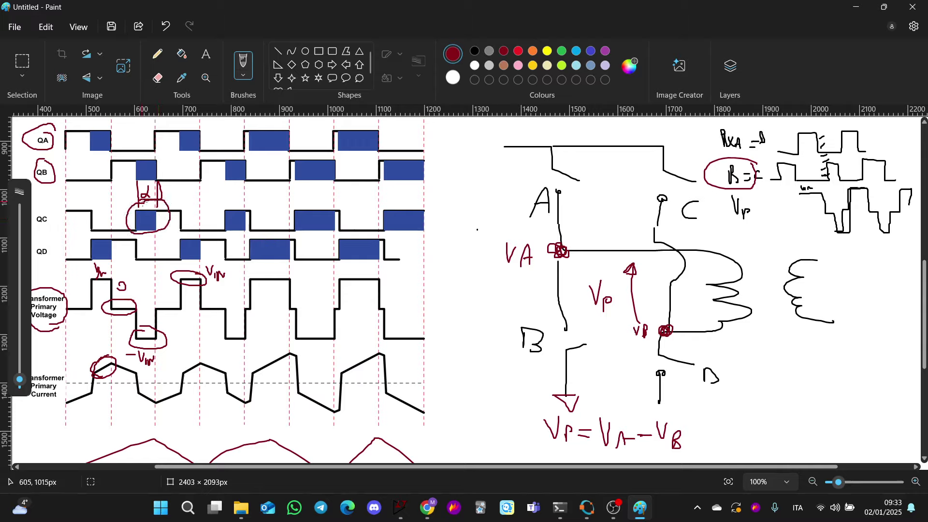
Start the output voltage formula beside the circled Vo by handwriting Vo = Ns/Np followed by a multiplication dot.
{"action": "scroll", "coordinate": [160, 227], "scroll_direction": "down", "scroll_amount": 15}
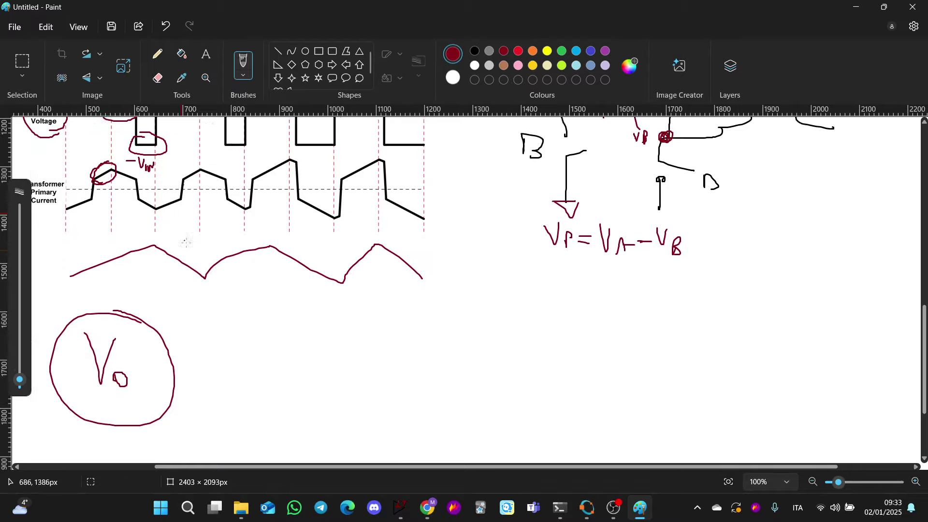
{"action": "left_click_drag", "start_coordinate": [244, 267], "coordinate": [286, 280]}
{"action": "mouse_move", "coordinate": [285, 317]}
{"action": "left_mouse_down"}
{"action": "mouse_move", "coordinate": [354, 336]}
{"action": "mouse_move", "coordinate": [356, 323]}
{"action": "left_mouse_up"}
{"action": "mouse_move", "coordinate": [406, 289]}
{"action": "left_mouse_down"}
{"action": "mouse_move", "coordinate": [425, 314]}
{"action": "mouse_move", "coordinate": [428, 306]}
{"action": "left_mouse_up"}
{"action": "left_click_drag", "start_coordinate": [433, 305], "coordinate": [460, 304]}
{"action": "left_click_drag", "start_coordinate": [393, 342], "coordinate": [453, 342]}
{"action": "mouse_move", "coordinate": [405, 394]}
{"action": "left_mouse_down"}
{"action": "mouse_move", "coordinate": [420, 361]}
{"action": "mouse_move", "coordinate": [445, 369]}
{"action": "left_mouse_up"}
{"action": "mouse_move", "coordinate": [449, 371]}
{"action": "left_mouse_down"}
{"action": "mouse_move", "coordinate": [447, 382]}
{"action": "mouse_move", "coordinate": [482, 368]}
{"action": "left_mouse_up"}
{"action": "left_click", "coordinate": [481, 347]}
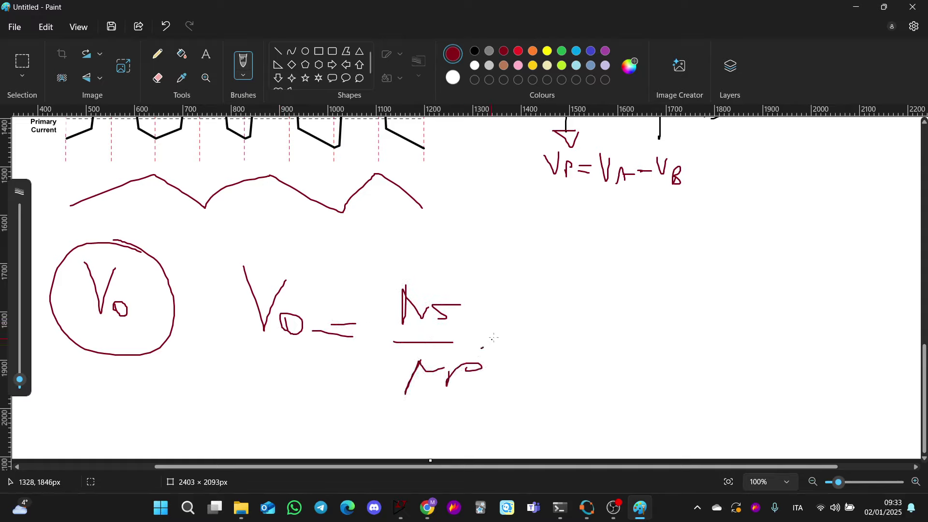
Extend the output voltage formula with the factors Vin and D.
{"action": "left_click_drag", "start_coordinate": [516, 302], "coordinate": [557, 319]}
{"action": "left_click_drag", "start_coordinate": [565, 351], "coordinate": [612, 340]}
{"action": "mouse_move", "coordinate": [626, 338]}
{"action": "left_mouse_down"}
{"action": "mouse_move", "coordinate": [648, 320]}
{"action": "mouse_move", "coordinate": [647, 344]}
{"action": "left_mouse_up"}
{"action": "left_click_drag", "start_coordinate": [649, 321], "coordinate": [649, 343]}
{"action": "left_click_drag", "start_coordinate": [679, 337], "coordinate": [693, 337]}
Write a parenthesised α term after the D factor and cross it out.
{"action": "left_click_drag", "start_coordinate": [758, 283], "coordinate": [759, 373]}
{"action": "left_click_drag", "start_coordinate": [780, 306], "coordinate": [777, 326]}
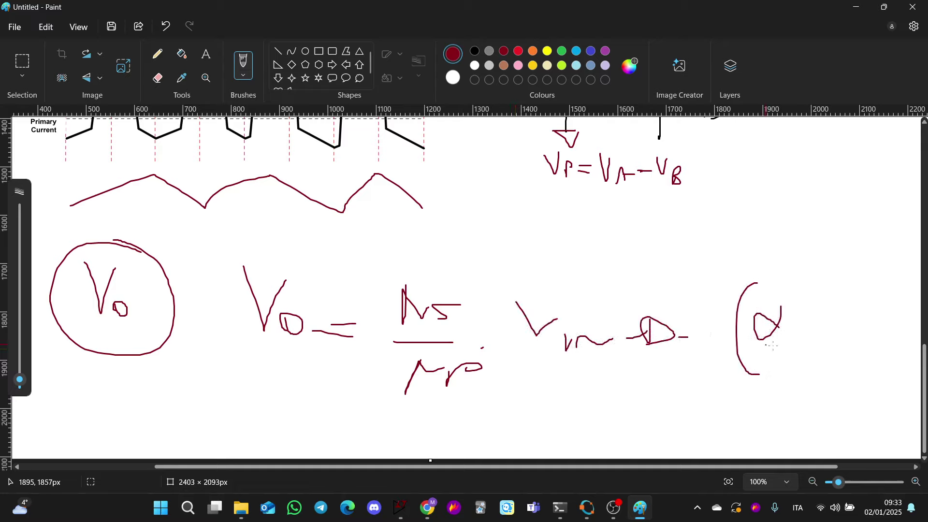
{"action": "mouse_move", "coordinate": [815, 290]}
{"action": "left_mouse_down"}
{"action": "mouse_move", "coordinate": [797, 377]}
{"action": "mouse_move", "coordinate": [739, 360]}
{"action": "left_mouse_up"}
{"action": "left_click_drag", "start_coordinate": [752, 292], "coordinate": [810, 360]}
Write the factor sin α over α below the crossed-out term.
{"action": "scroll", "coordinate": [724, 419], "scroll_direction": "down", "scroll_amount": 1}
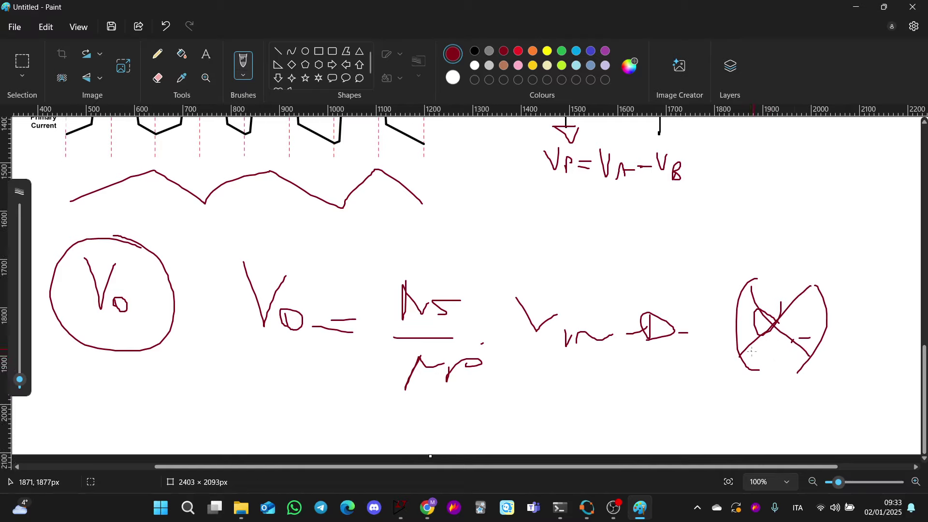
{"action": "mouse_move", "coordinate": [740, 393]}
{"action": "left_mouse_down"}
{"action": "mouse_move", "coordinate": [730, 424]}
{"action": "mouse_move", "coordinate": [777, 422]}
{"action": "left_mouse_up"}
{"action": "left_click_drag", "start_coordinate": [795, 407], "coordinate": [794, 424]}
{"action": "mouse_move", "coordinate": [742, 440]}
{"action": "left_mouse_down"}
{"action": "mouse_move", "coordinate": [789, 430]}
{"action": "mouse_move", "coordinate": [782, 448]}
{"action": "left_mouse_up"}
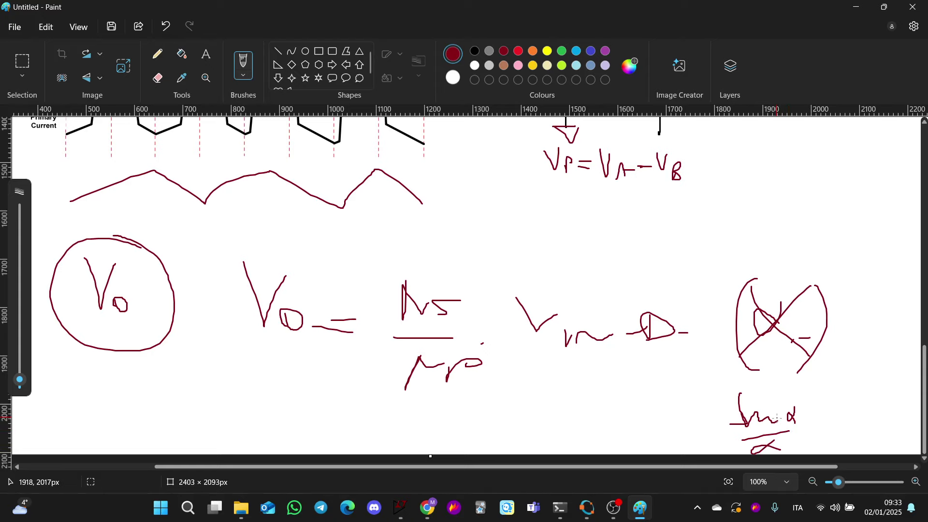
{"action": "scroll", "coordinate": [776, 418], "scroll_direction": "up", "scroll_amount": 2}
{"action": "scroll", "coordinate": [770, 425], "scroll_direction": "down", "scroll_amount": 2}
{"action": "scroll", "coordinate": [762, 419], "scroll_direction": "up", "scroll_amount": 10}
{"action": "scroll", "coordinate": [124, 249], "scroll_direction": "down", "scroll_amount": 3}
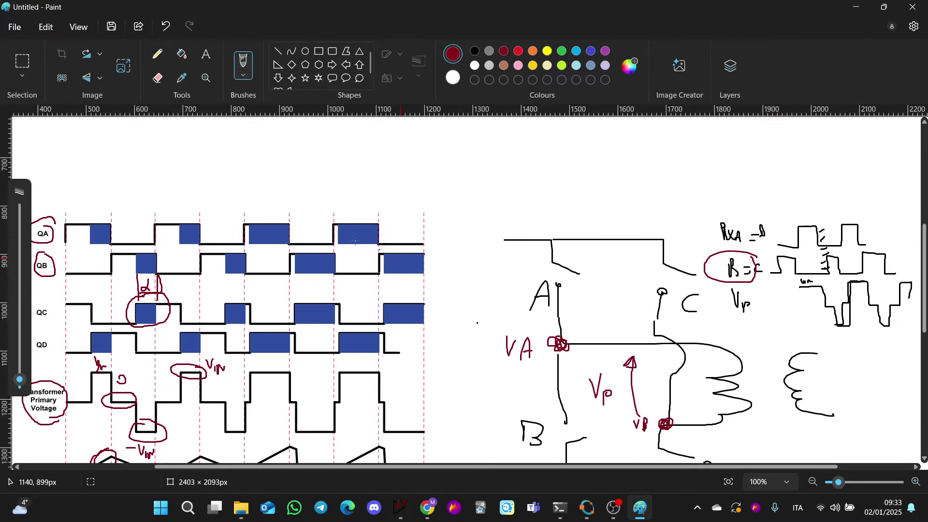
{"action": "scroll", "coordinate": [145, 252], "scroll_direction": "down", "scroll_amount": 2}
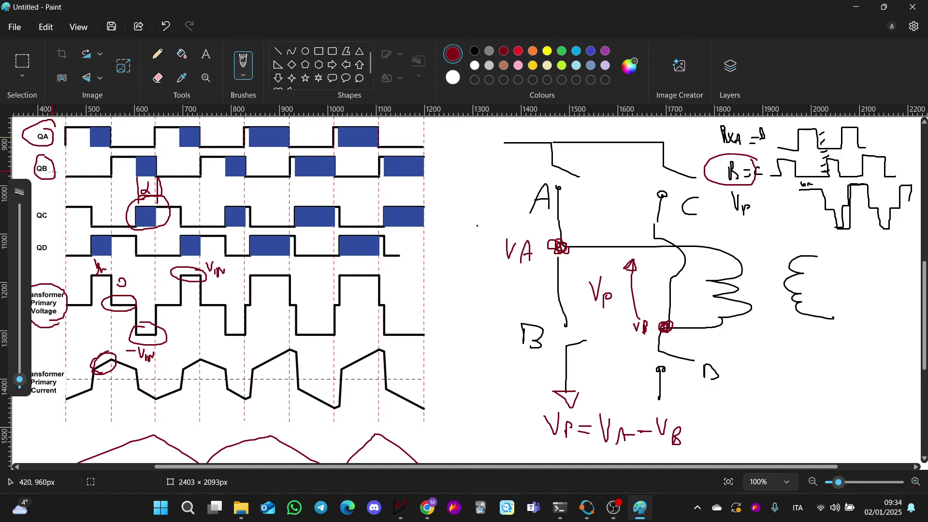
Switch to LTspice and delete the V(N003,N004), V(vo) and V(A,B) plot panes, keeping only the gate signals pane.
{"action": "left_click", "coordinate": [399, 507]}
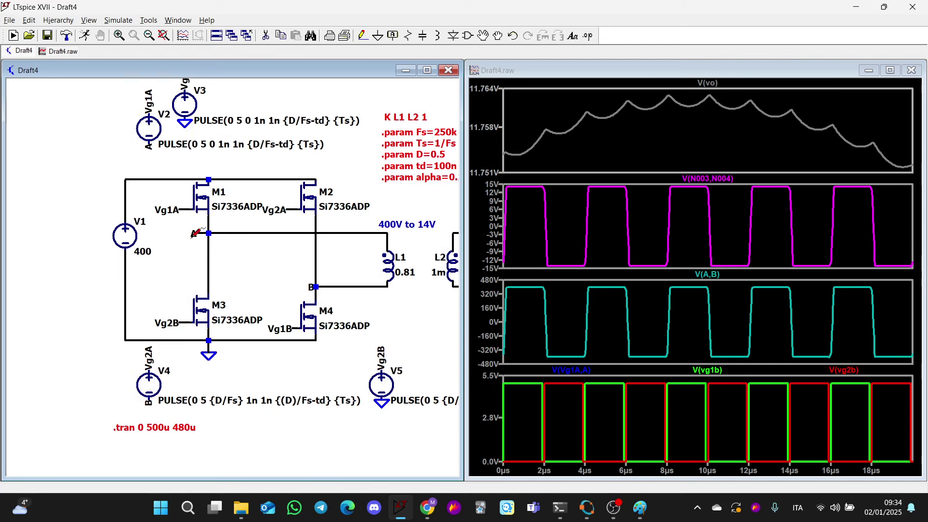
{"action": "scroll", "coordinate": [105, 287], "scroll_direction": "up", "scroll_amount": 1}
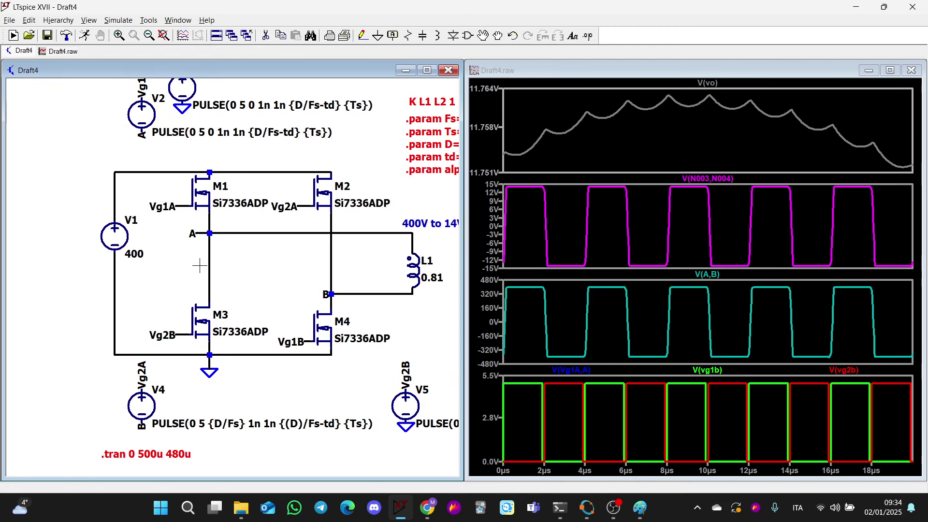
{"action": "right_click", "coordinate": [623, 223]}
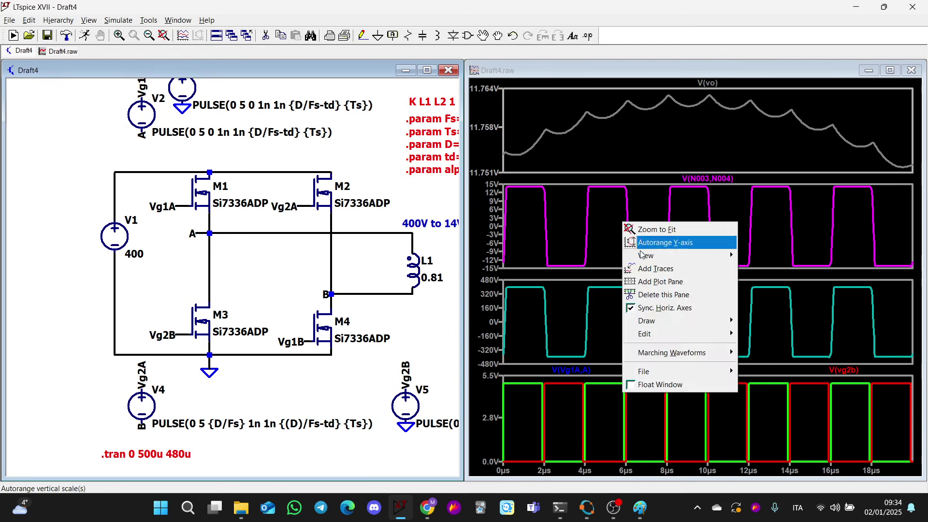
{"action": "left_click", "coordinate": [652, 294]}
{"action": "right_click", "coordinate": [613, 175]}
{"action": "left_click", "coordinate": [654, 246]}
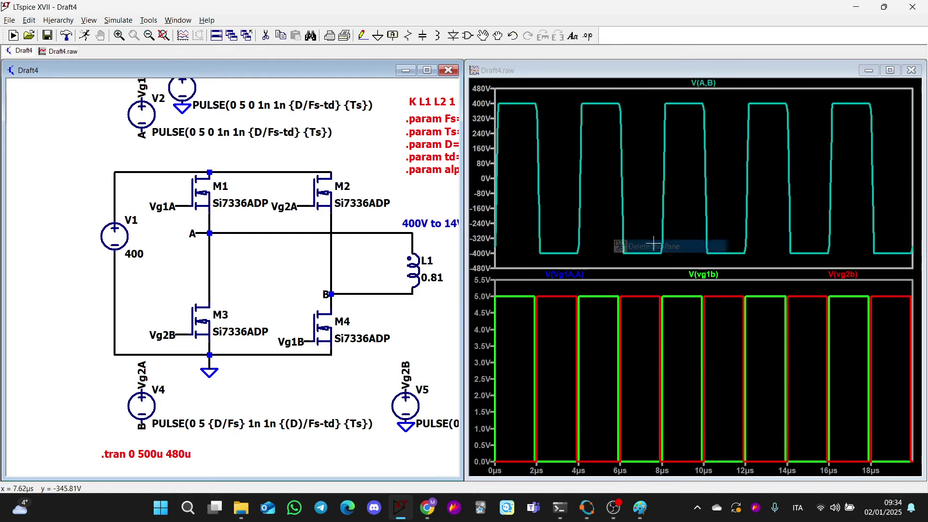
{"action": "right_click", "coordinate": [599, 218]}
{"action": "left_click", "coordinate": [655, 289]}
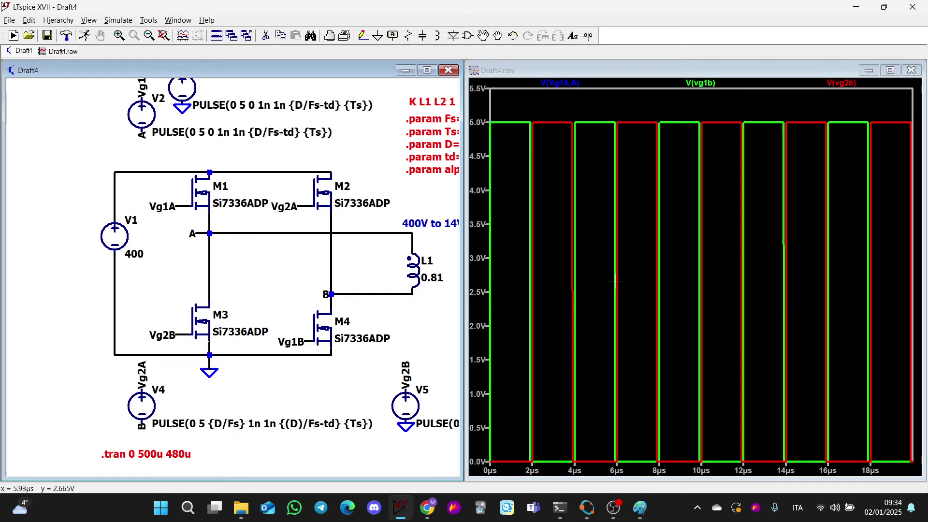
Compare the V(Vg1A,A) and V(vg2b) gate signals over about the first 5.5 µs and add an empty plot pane.
{"action": "left_click", "coordinate": [188, 204]}
{"action": "mouse_move", "coordinate": [205, 233]}
{"action": "left_mouse_down"}
{"action": "mouse_move", "coordinate": [192, 217]}
{"action": "mouse_move", "coordinate": [205, 241]}
{"action": "left_mouse_up"}
{"action": "left_click", "coordinate": [187, 339]}
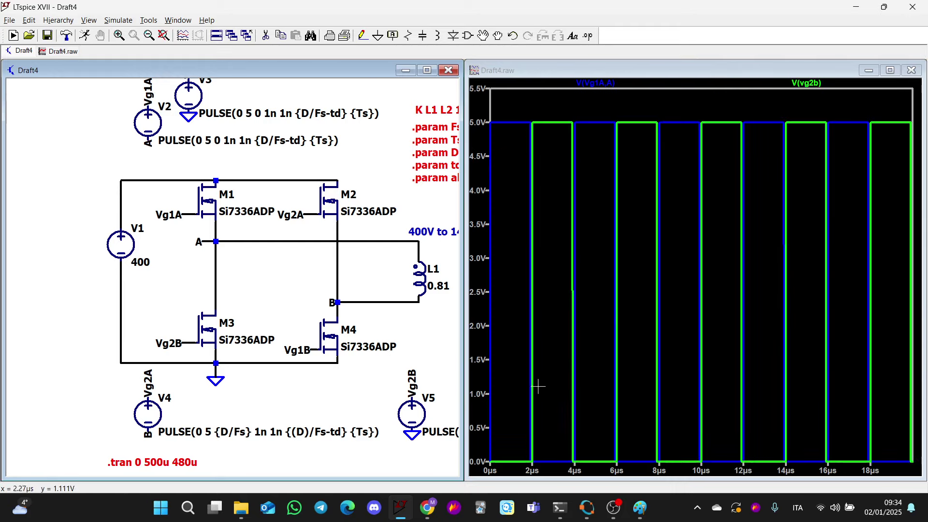
{"action": "left_click_drag", "start_coordinate": [609, 465], "coordinate": [465, 111]}
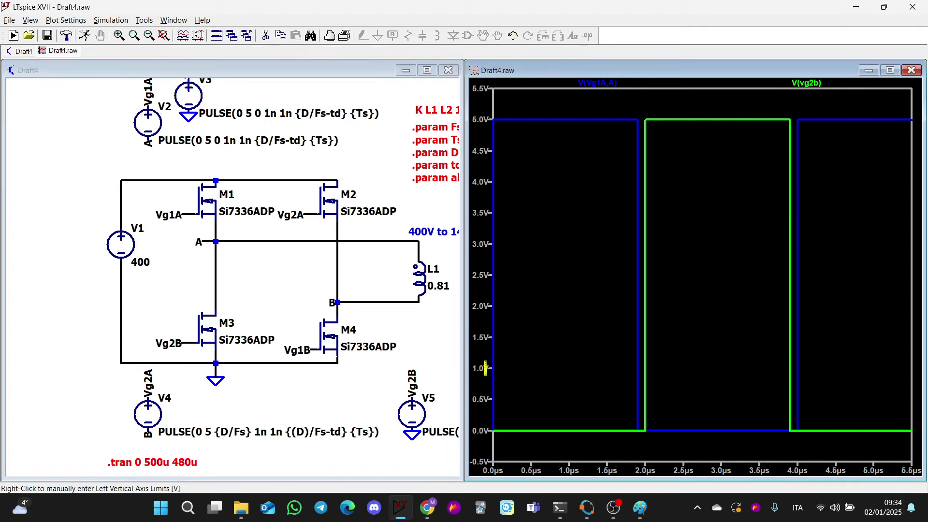
{"action": "right_click", "coordinate": [602, 324]}
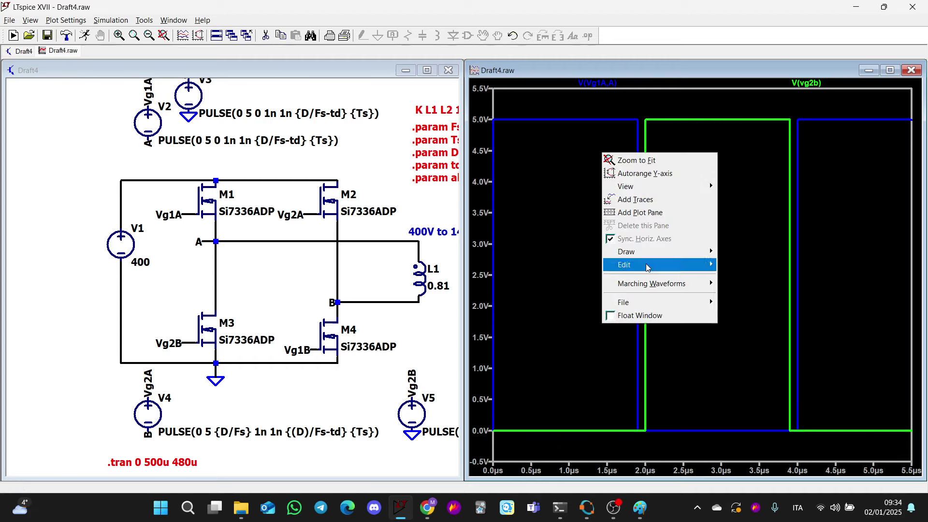
{"action": "left_click", "coordinate": [651, 213]}
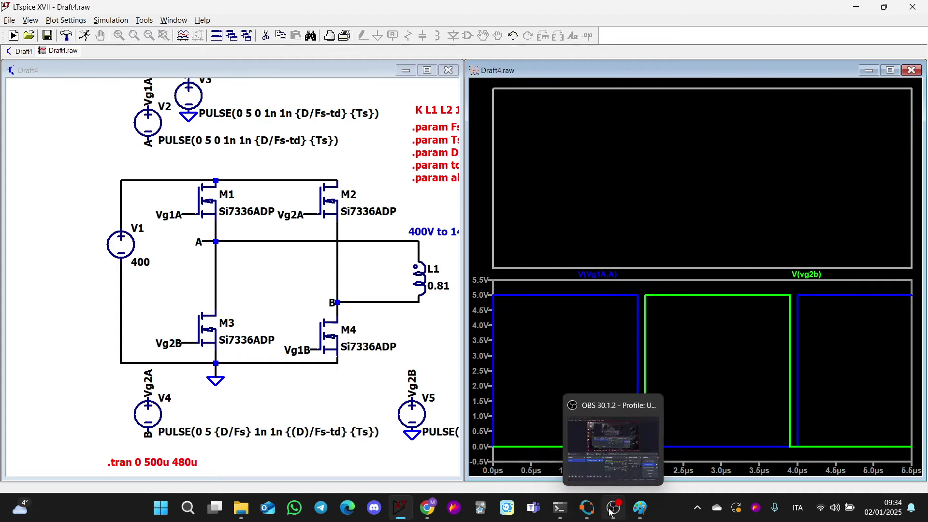
Switch to Paint and annotate the gate waveforms with a circled +α above QC, −α beside QD, and an arrow with 2α.
{"action": "left_click", "coordinate": [641, 511]}
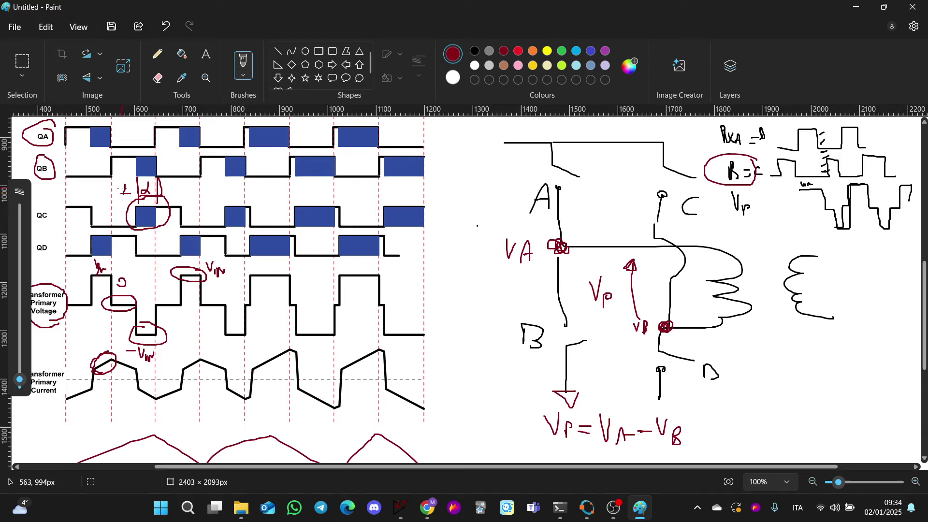
{"action": "mouse_move", "coordinate": [117, 202]}
{"action": "left_mouse_down"}
{"action": "mouse_move", "coordinate": [145, 167]}
{"action": "mouse_move", "coordinate": [131, 202]}
{"action": "left_mouse_up"}
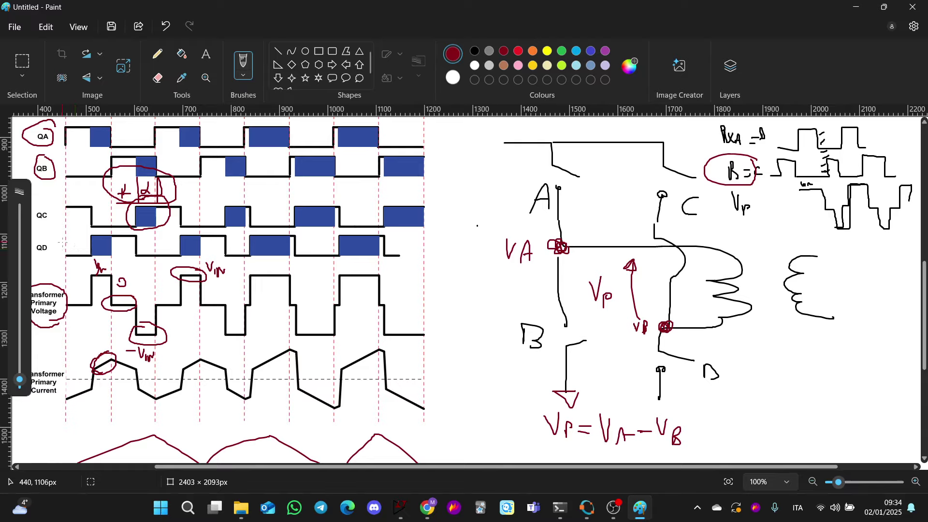
{"action": "mouse_move", "coordinate": [87, 247]}
{"action": "left_mouse_down"}
{"action": "mouse_move", "coordinate": [91, 228]}
{"action": "mouse_move", "coordinate": [72, 247]}
{"action": "left_mouse_up"}
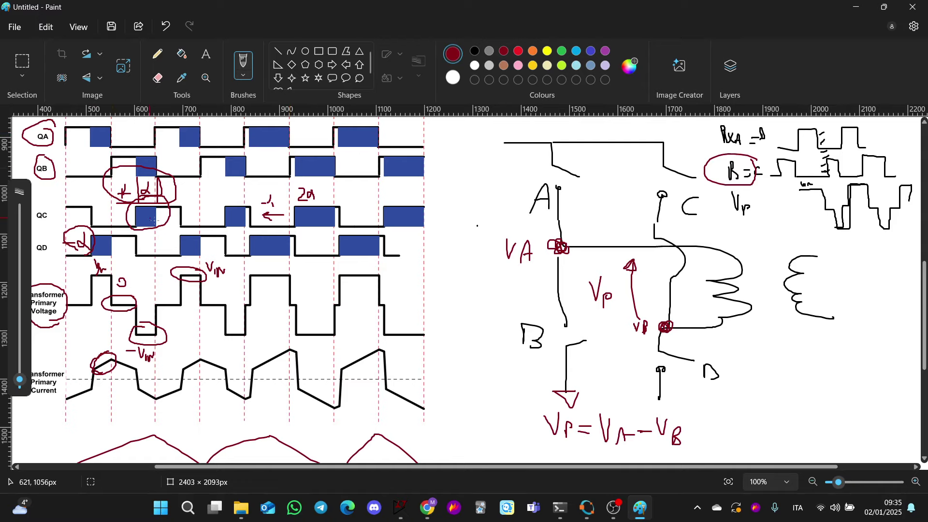
Examine the Texas Instruments phase-shifted full bridge design guide in the browser, from its title page to the Figure 1 circuit and gate waveforms.
{"action": "mouse_move", "coordinate": [430, 518]}
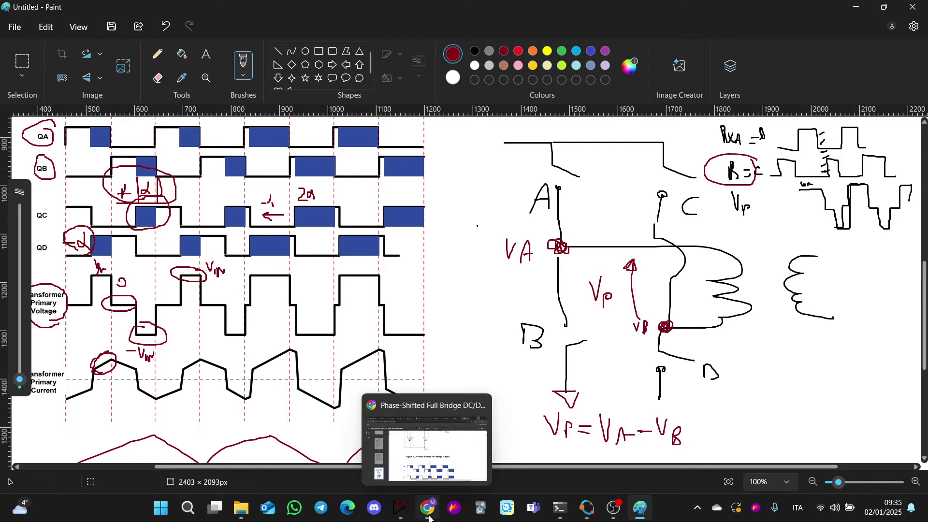
{"action": "left_click", "coordinate": [426, 450]}
{"action": "scroll", "coordinate": [484, 287], "scroll_direction": "up", "scroll_amount": 10}
{"action": "scroll", "coordinate": [484, 287], "scroll_direction": "up", "scroll_amount": 20}
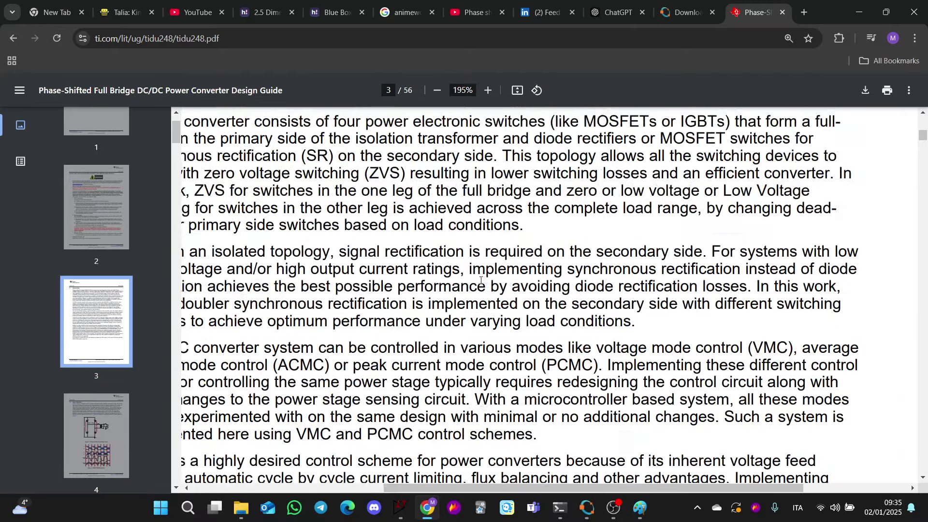
{"action": "scroll", "coordinate": [532, 267], "scroll_direction": "down", "scroll_amount": 4, "text": "ctrl"}
{"action": "scroll", "coordinate": [551, 261], "scroll_direction": "up", "scroll_amount": 15}
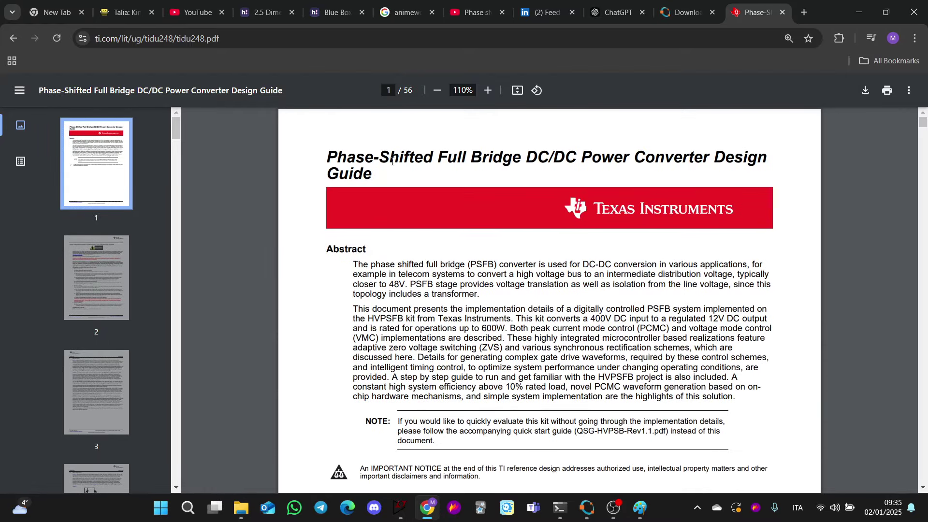
{"action": "scroll", "coordinate": [611, 165], "scroll_direction": "down", "scroll_amount": 20}
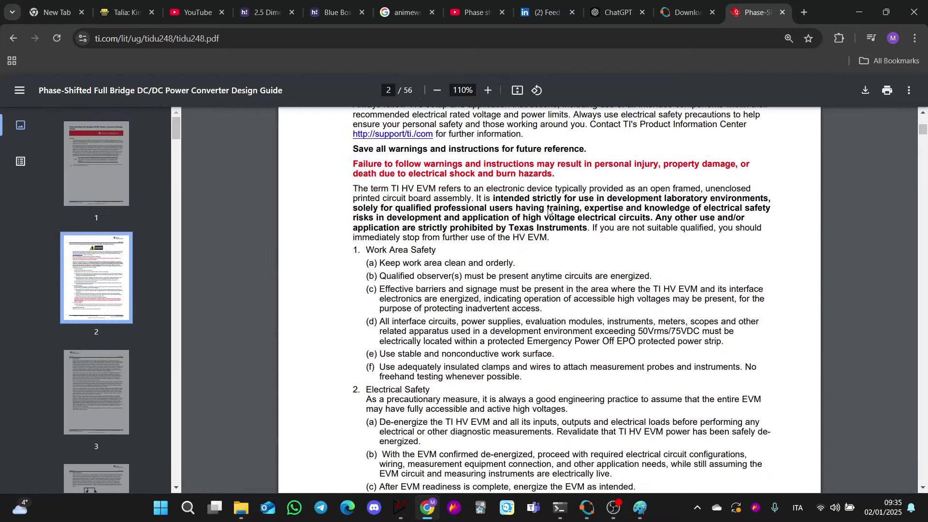
{"action": "scroll", "coordinate": [587, 251], "scroll_direction": "down", "scroll_amount": 15}
{"action": "scroll", "coordinate": [546, 301], "scroll_direction": "up", "scroll_amount": 5, "text": "ctrl"}
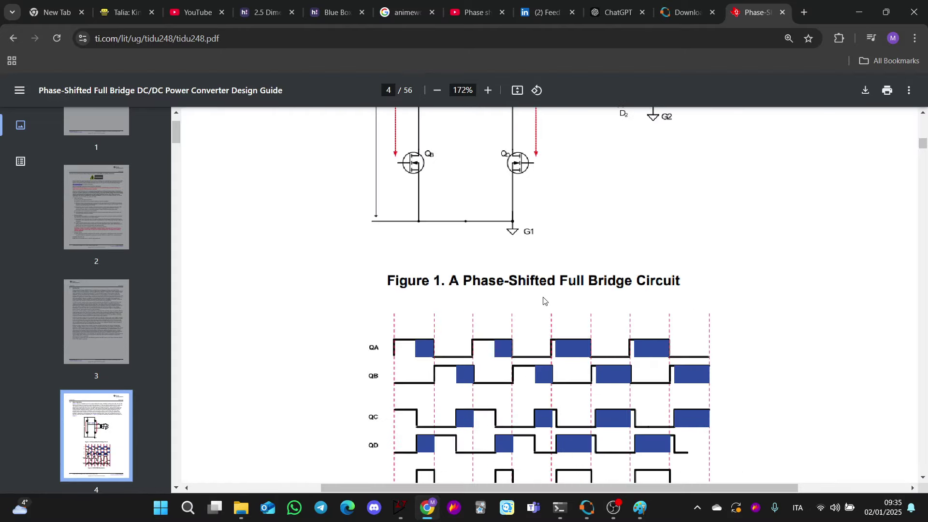
{"action": "scroll", "coordinate": [549, 304], "scroll_direction": "down", "scroll_amount": 3}
{"action": "left_click", "coordinate": [859, 12]}
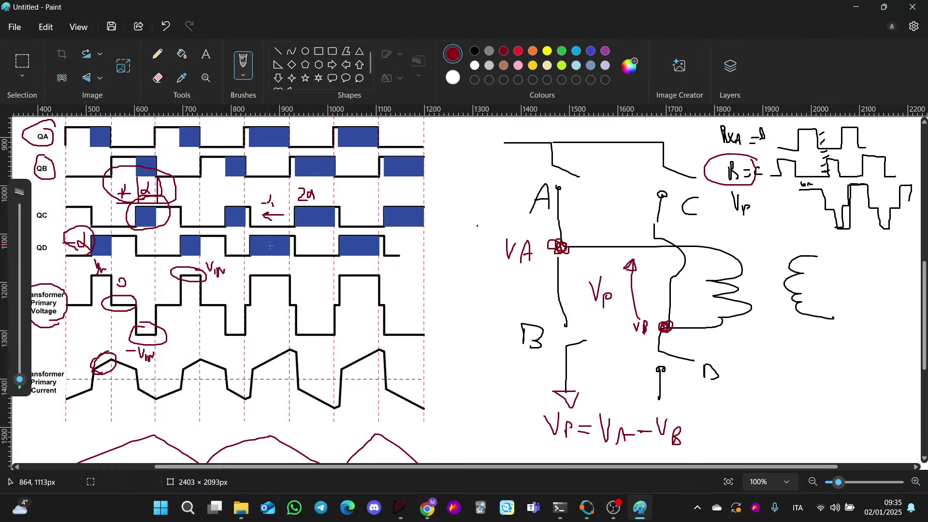
Switch to LTspice and set the pulse delay of voltage source V3 to {alpha/Fs}.
{"action": "mouse_move", "coordinate": [400, 507]}
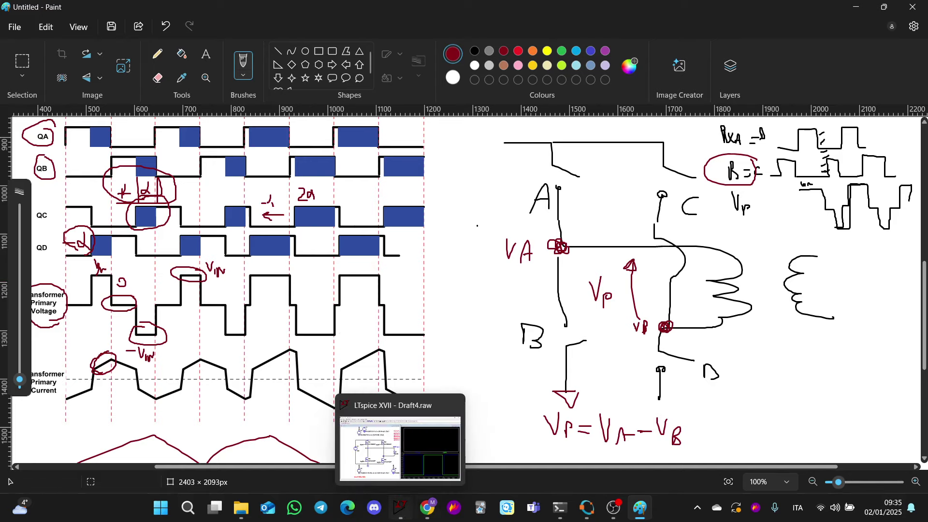
{"action": "left_click", "coordinate": [405, 517]}
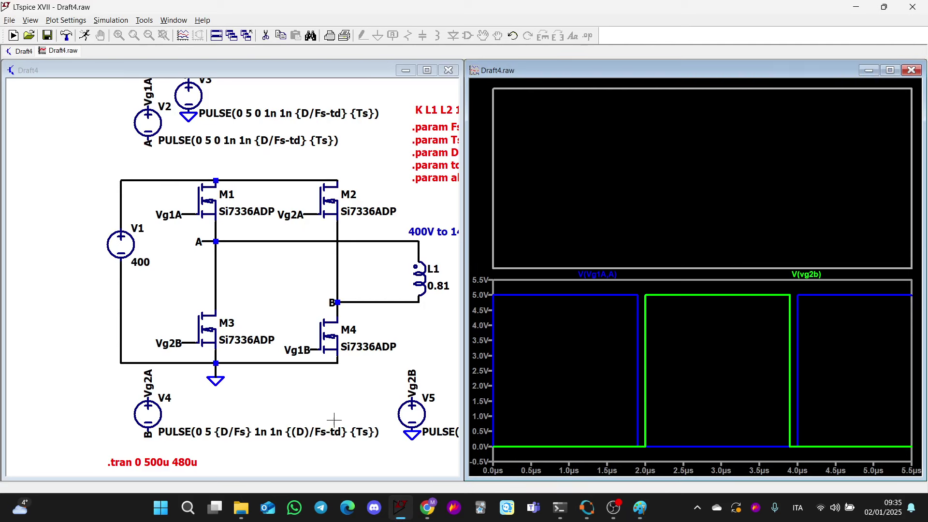
{"action": "scroll", "coordinate": [244, 408], "scroll_direction": "up", "scroll_amount": 2}
{"action": "scroll", "coordinate": [180, 401], "scroll_direction": "down", "scroll_amount": 3}
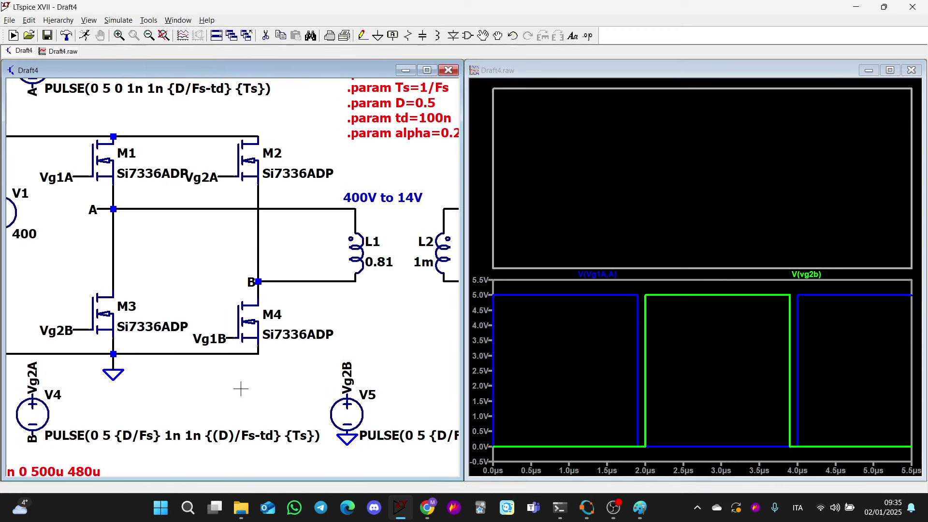
{"action": "scroll", "coordinate": [213, 378], "scroll_direction": "up", "scroll_amount": 2}
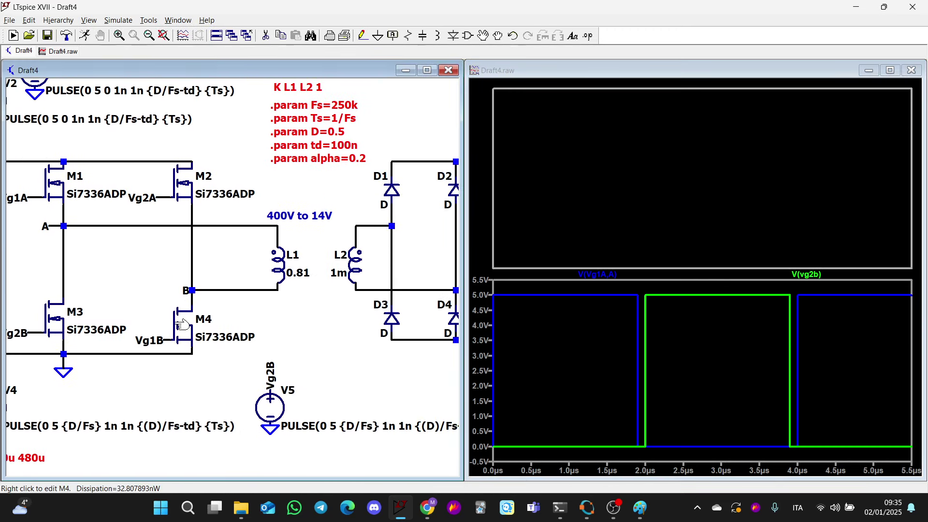
{"action": "left_click_drag", "start_coordinate": [213, 377], "coordinate": [371, 435]}
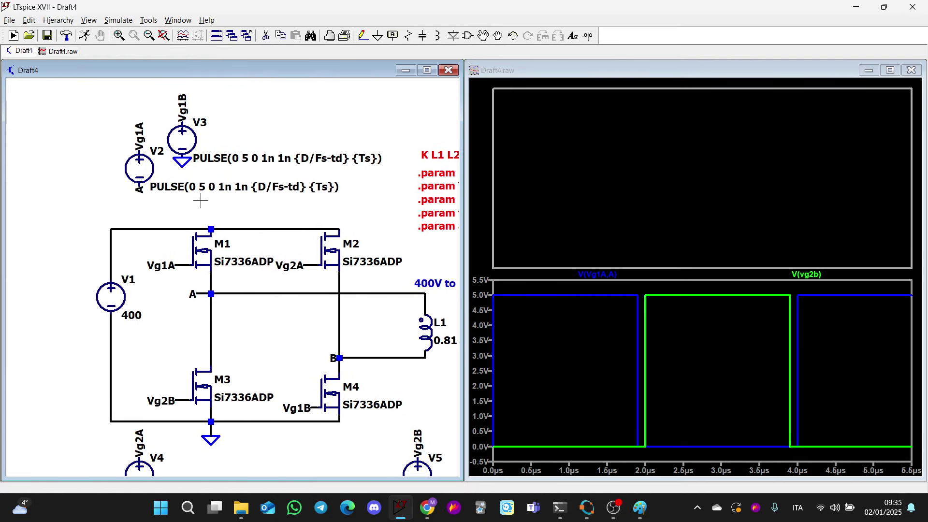
{"action": "right_click", "coordinate": [190, 134]}
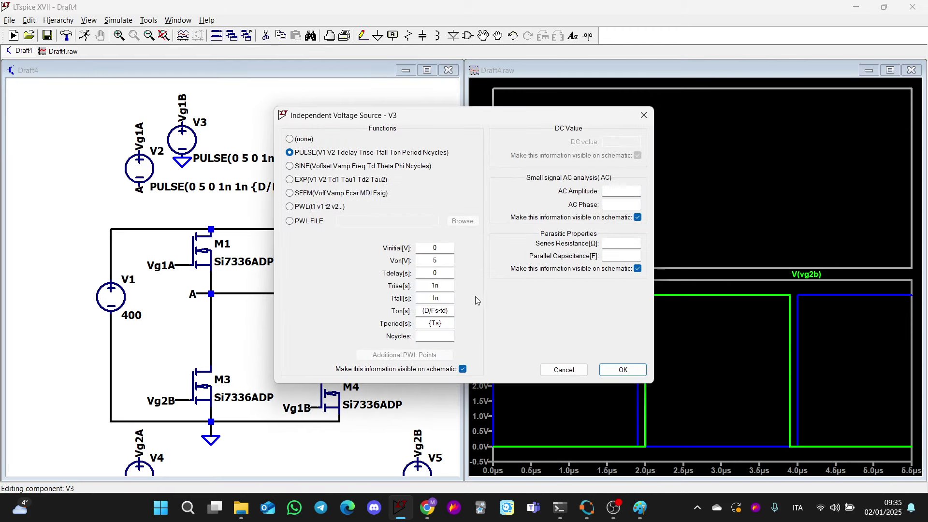
{"action": "double_click", "coordinate": [442, 273]}
{"action": "type", "text": "{alpha/Fs}"}
{"action": "key", "text": "Return"}
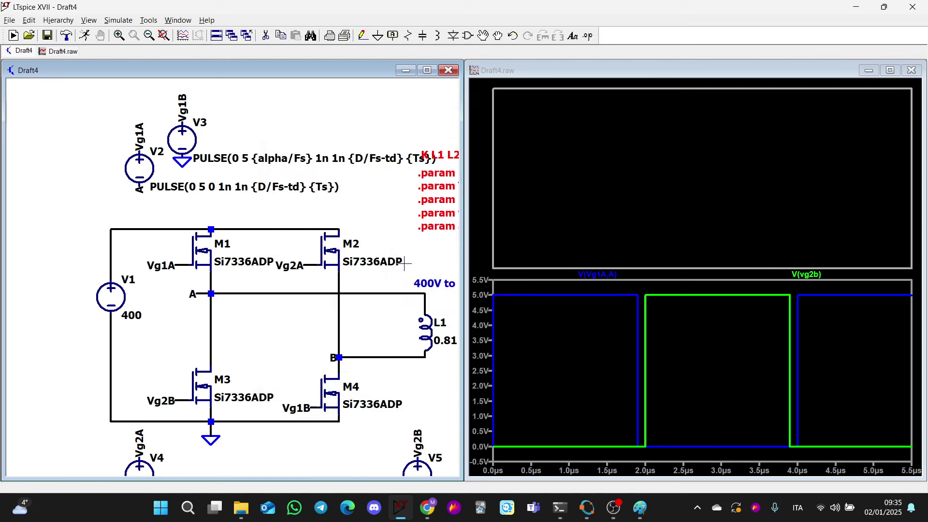
{"action": "left_click_drag", "start_coordinate": [335, 221], "coordinate": [307, 178]}
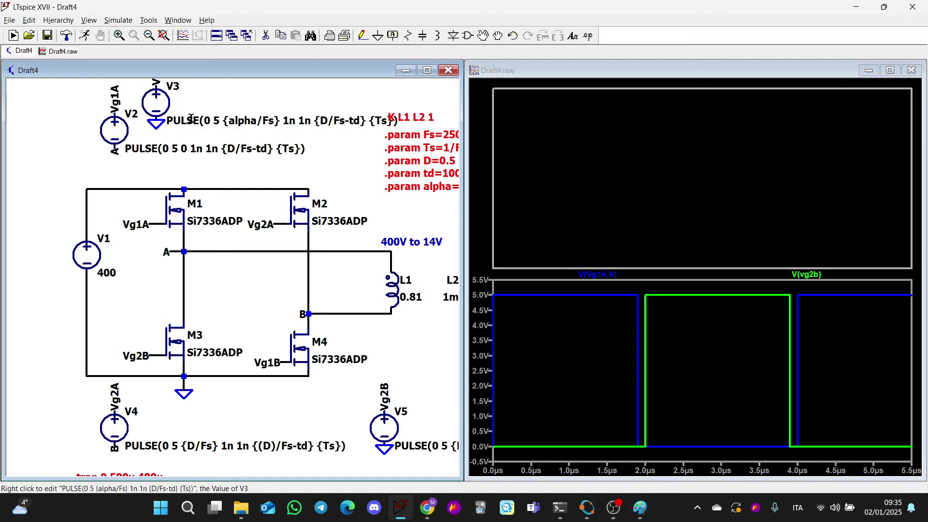
{"action": "right_click", "coordinate": [173, 105]}
{"action": "right_click", "coordinate": [156, 103]}
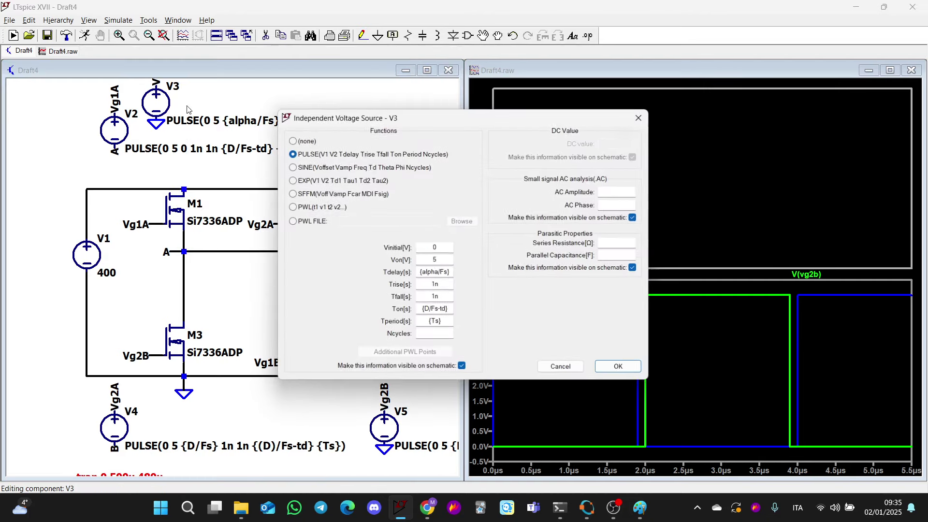
{"action": "double_click", "coordinate": [454, 275]}
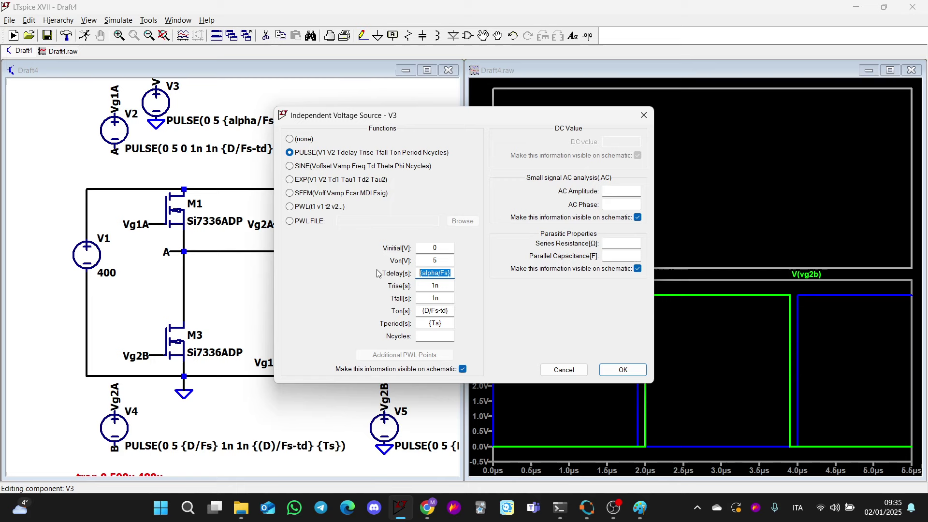
{"action": "key", "text": "Escape"}
{"action": "left_click_drag", "start_coordinate": [237, 145], "coordinate": [270, 198]}
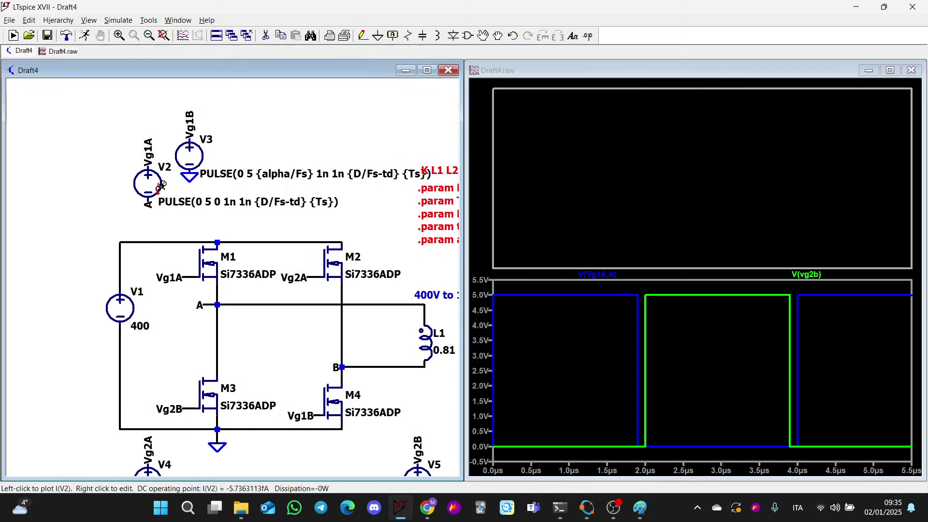
Try to run the transient simulation with the alpha delay applied to V3.
{"action": "left_click_drag", "start_coordinate": [244, 230], "coordinate": [231, 162]}
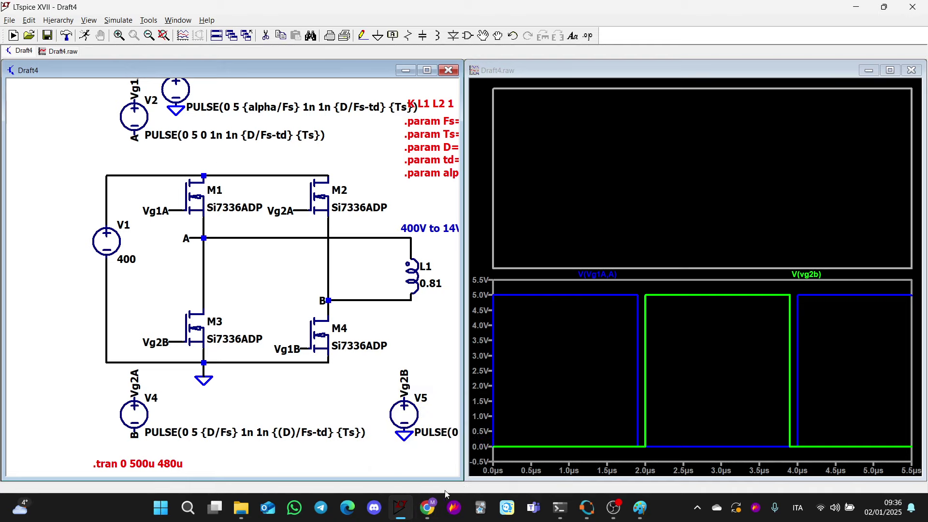
{"action": "left_click_drag", "start_coordinate": [274, 264], "coordinate": [201, 298]}
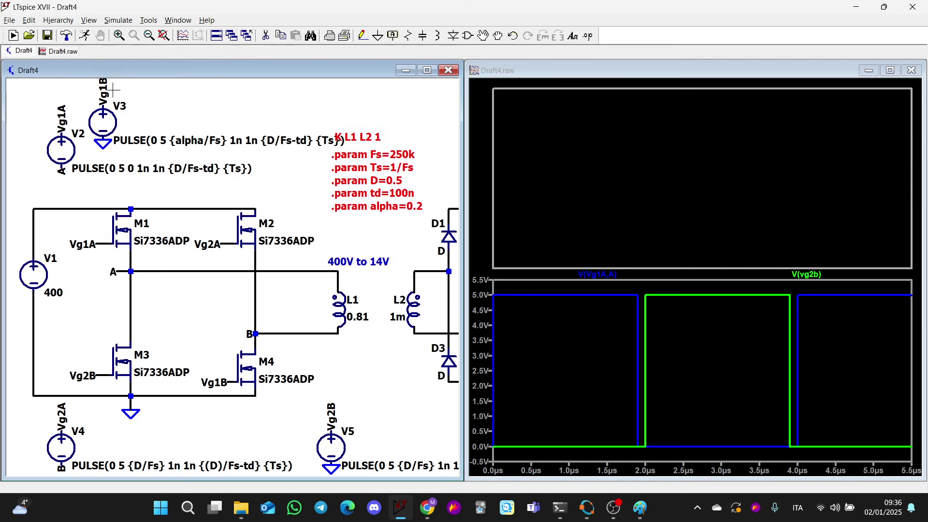
{"action": "left_click", "coordinate": [92, 38]}
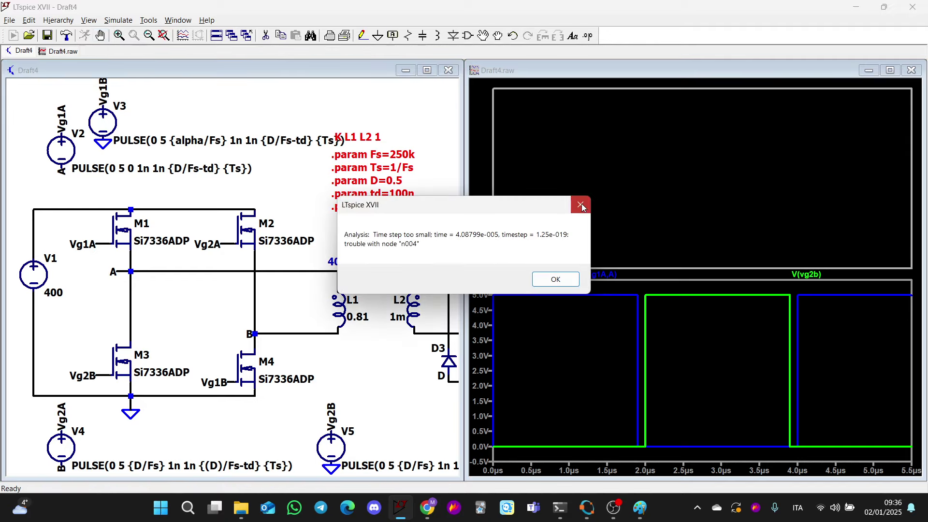
{"action": "left_click", "coordinate": [581, 204]}
Change the transient analysis to a 20u stop time and clear the time to start saving data.
{"action": "scroll", "coordinate": [306, 290], "scroll_direction": "down", "scroll_amount": 3}
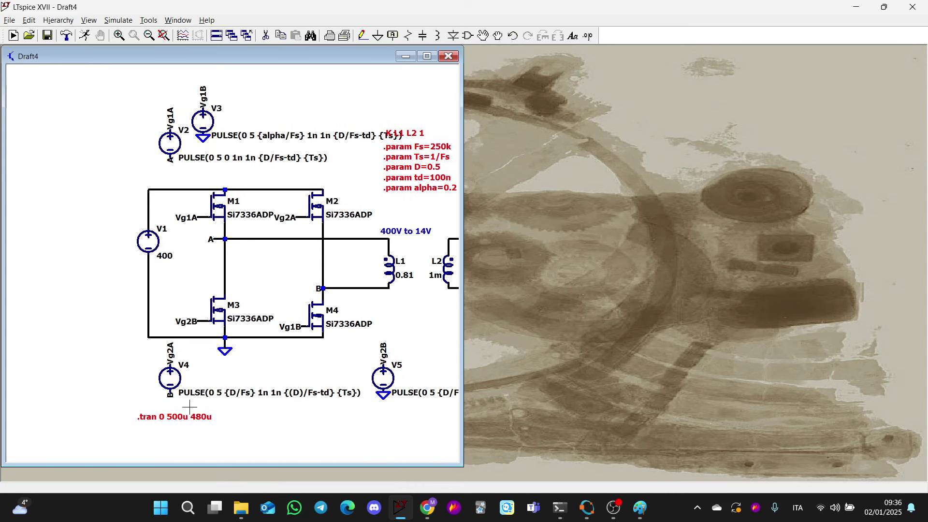
{"action": "right_click", "coordinate": [189, 413]}
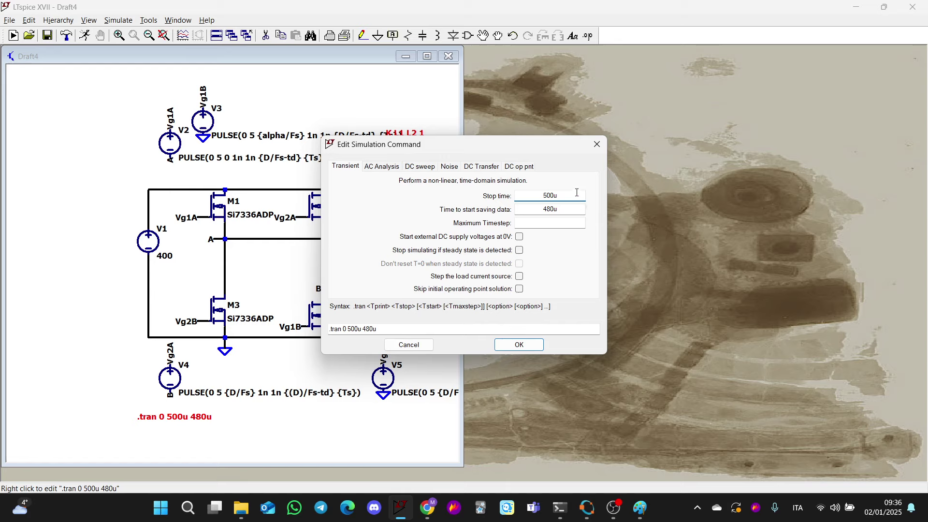
{"action": "left_click_drag", "start_coordinate": [575, 193], "coordinate": [472, 195]}
{"action": "key", "text": "BackSpace"}
{"action": "key", "text": "Tab"}
{"action": "key", "text": "BackSpace"}
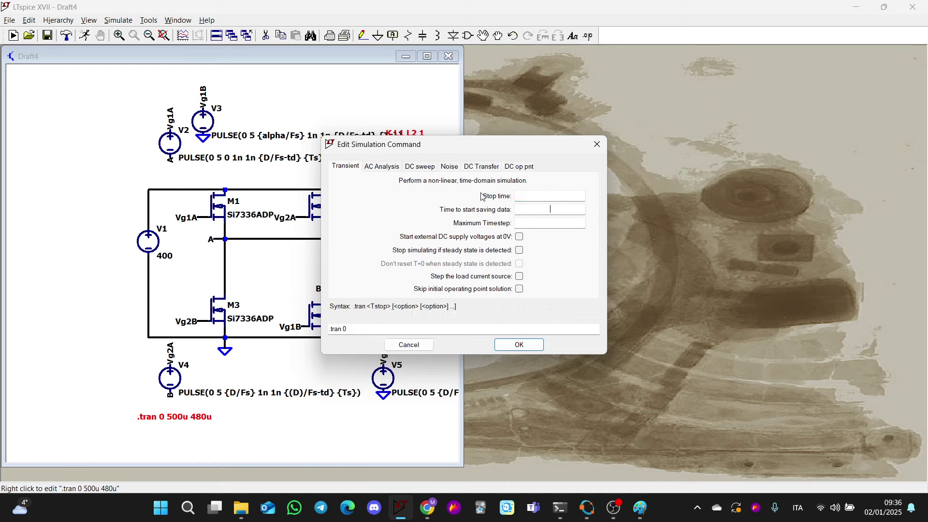
{"action": "left_click", "coordinate": [560, 195]}
{"action": "type", "text": "20u"}
{"action": "key", "text": "Return"}
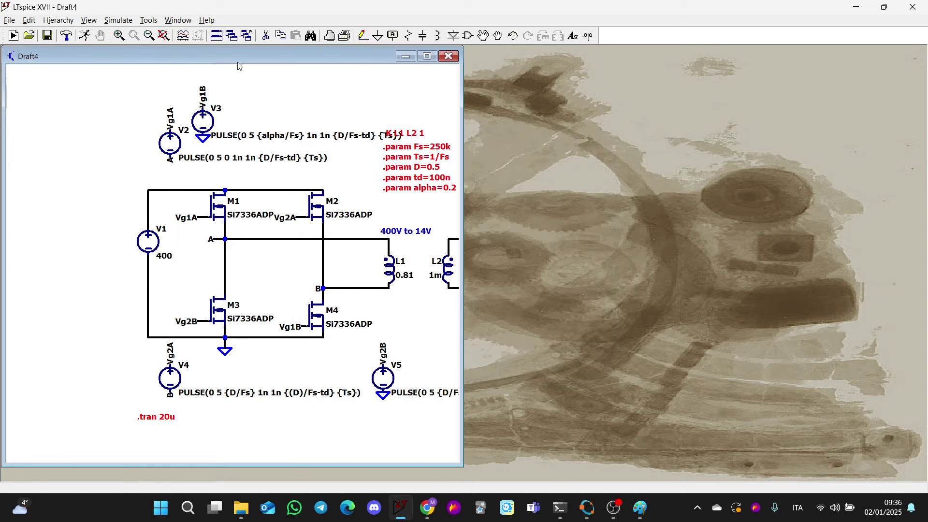
Run the simulation and arrange the schematic and waveform windows side by side.
{"action": "left_click", "coordinate": [89, 41]}
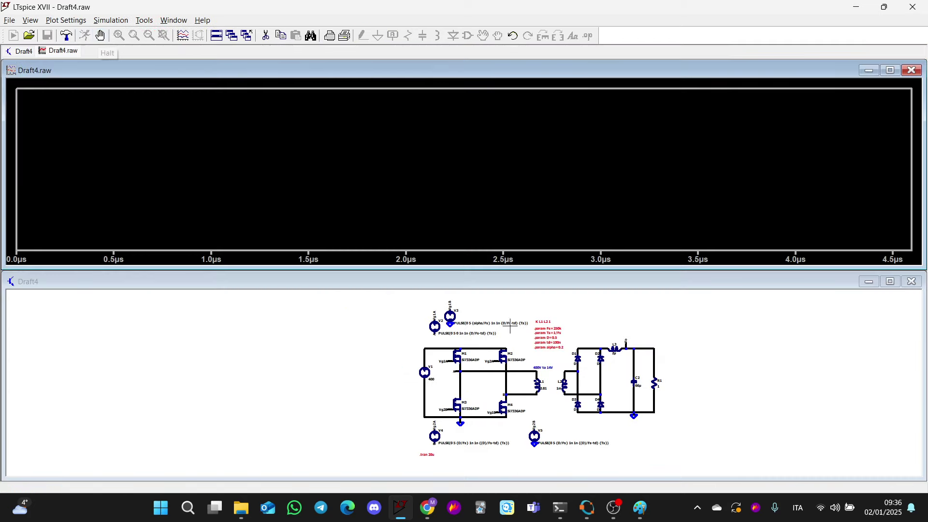
{"action": "right_click", "coordinate": [635, 35]}
{"action": "left_click", "coordinate": [677, 39]}
{"action": "scroll", "coordinate": [232, 304], "scroll_direction": "up", "scroll_amount": 5}
{"action": "scroll", "coordinate": [210, 314], "scroll_direction": "down", "scroll_amount": 5}
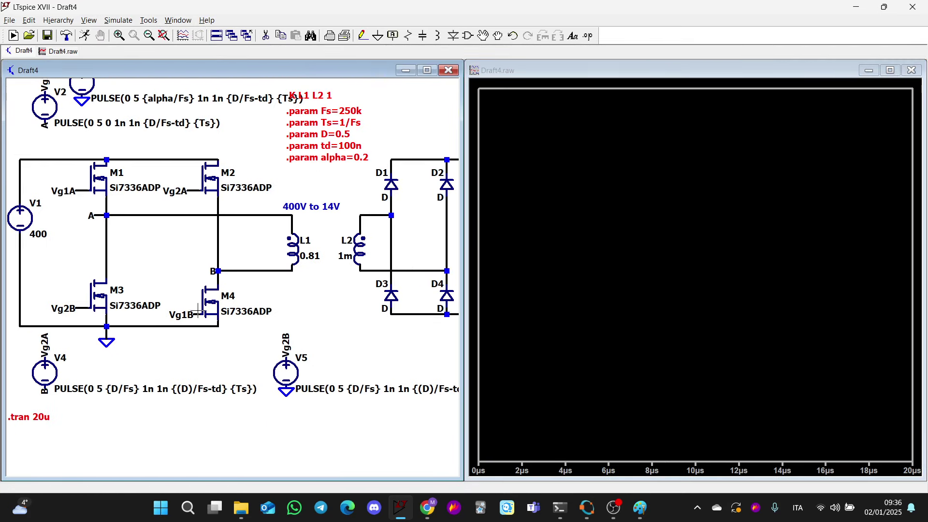
Plot the gate voltage Vg1B of transistor M4 as the only trace.
{"action": "left_click", "coordinate": [201, 306]}
{"action": "left_click", "coordinate": [194, 312]}
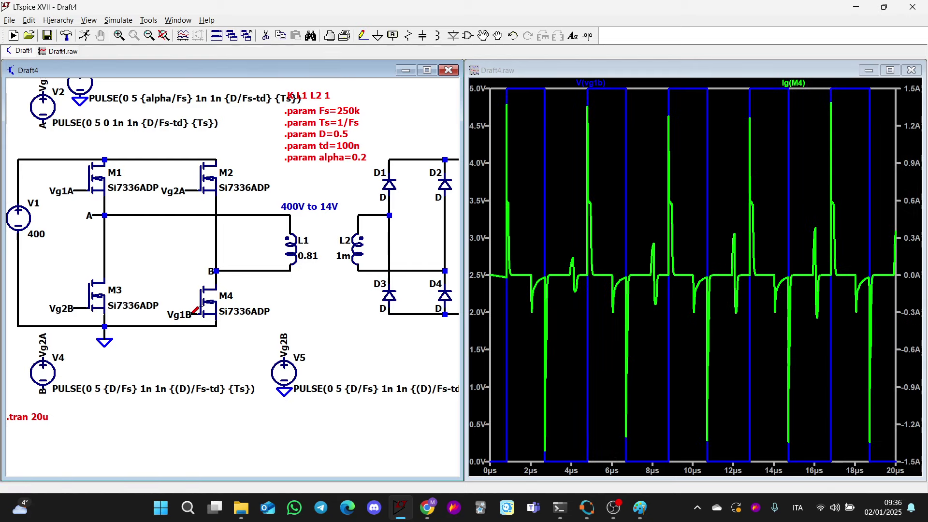
{"action": "left_click_drag", "start_coordinate": [219, 329], "coordinate": [299, 353]}
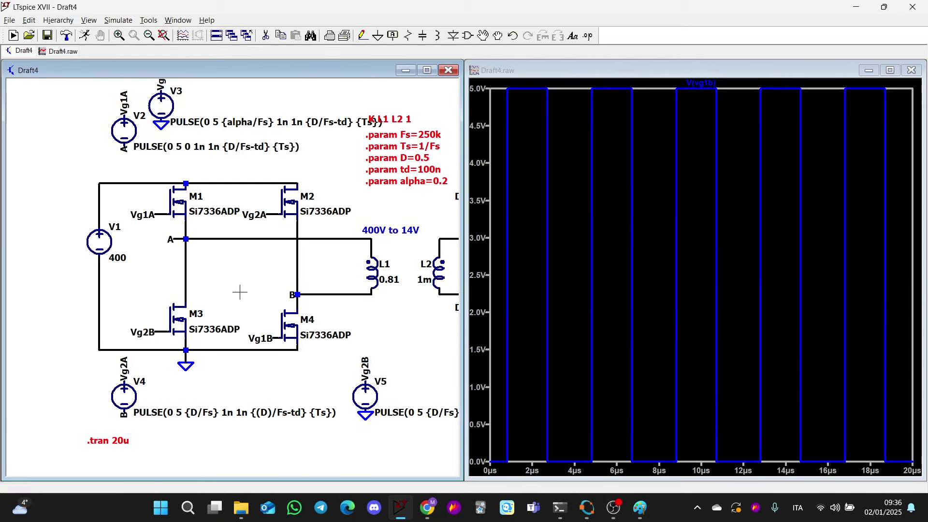
Plot M1's gate-source voltage between Vg1A and node A alongside Vg1B, showing roughly the first switching period.
{"action": "left_click_drag", "start_coordinate": [239, 292], "coordinate": [250, 337]}
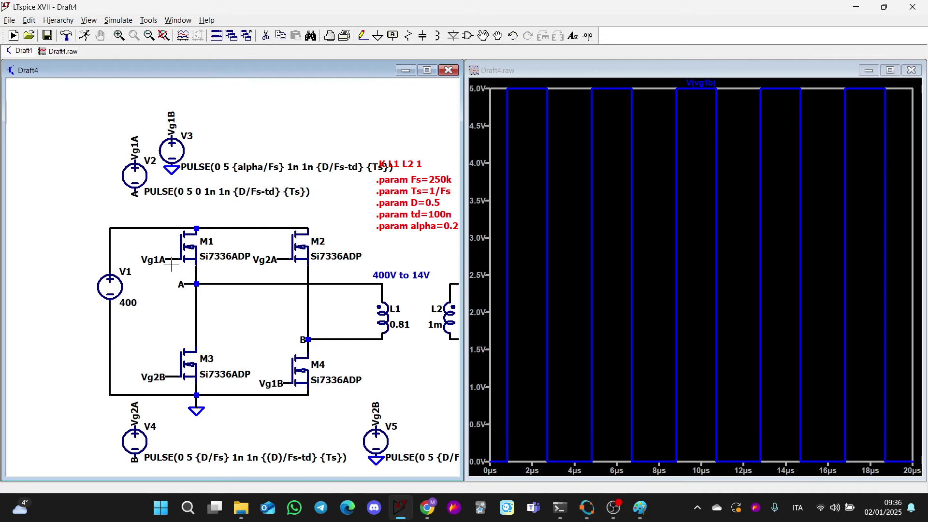
{"action": "left_click_drag", "start_coordinate": [170, 263], "coordinate": [185, 285]}
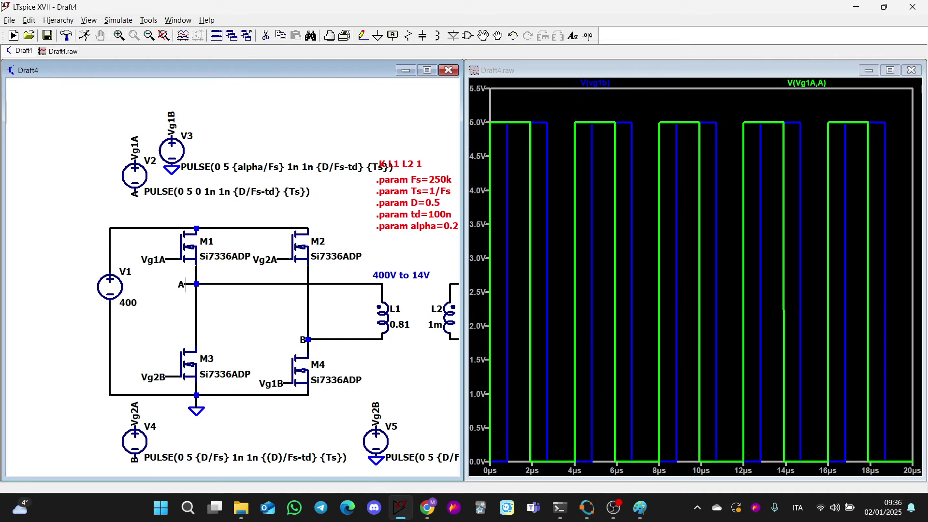
{"action": "left_click_drag", "start_coordinate": [565, 467], "coordinate": [491, 468]}
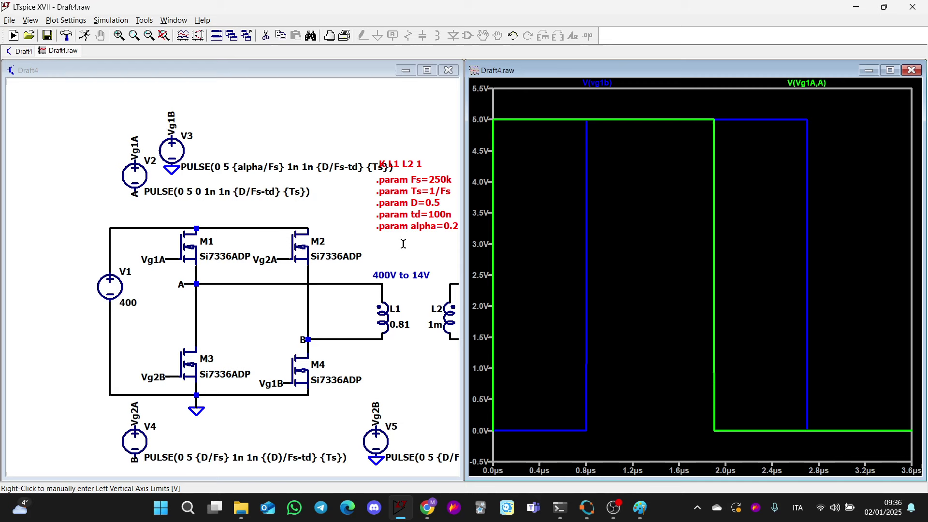
{"action": "left_click_drag", "start_coordinate": [402, 243], "coordinate": [368, 236]}
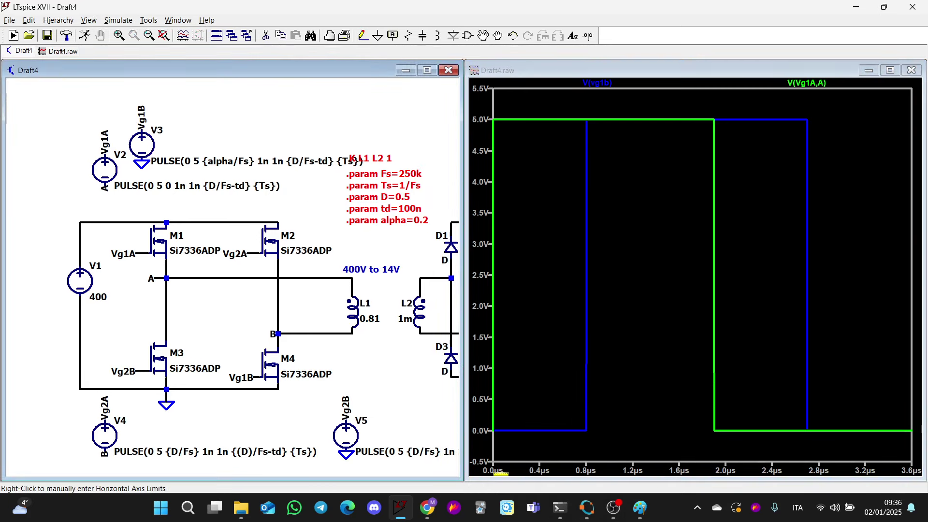
Set the alpha parameter to 0.3, rerun the simulation and examine the first 3 µs of the gate signals.
{"action": "left_click", "coordinate": [637, 514]}
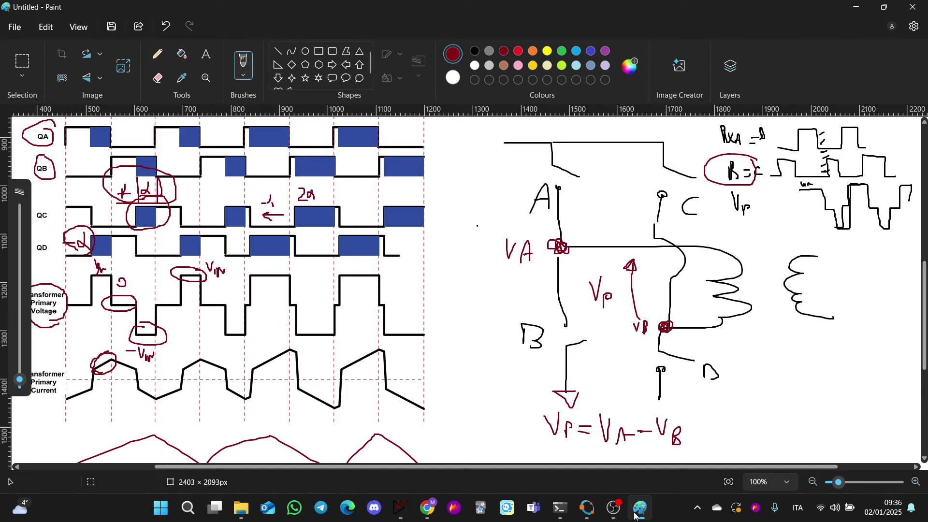
{"action": "left_click", "coordinate": [635, 516]}
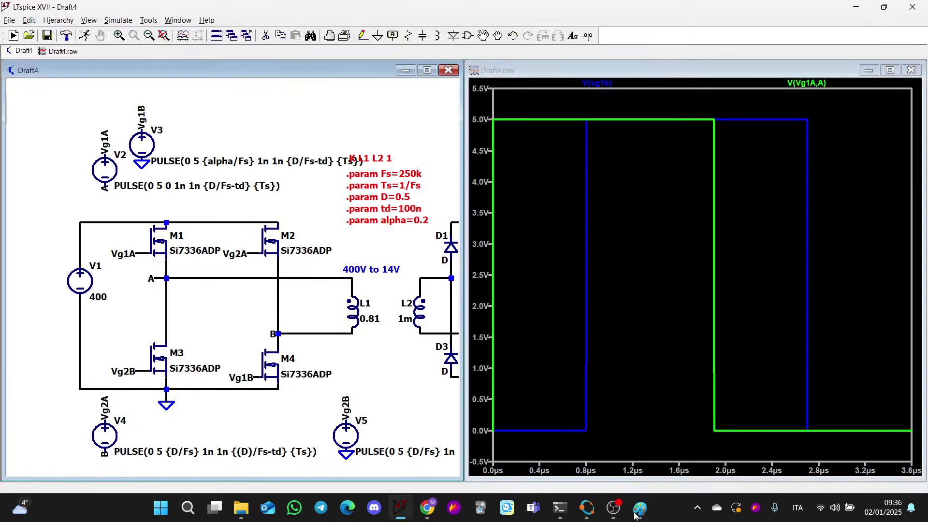
{"action": "left_click", "coordinate": [636, 516]}
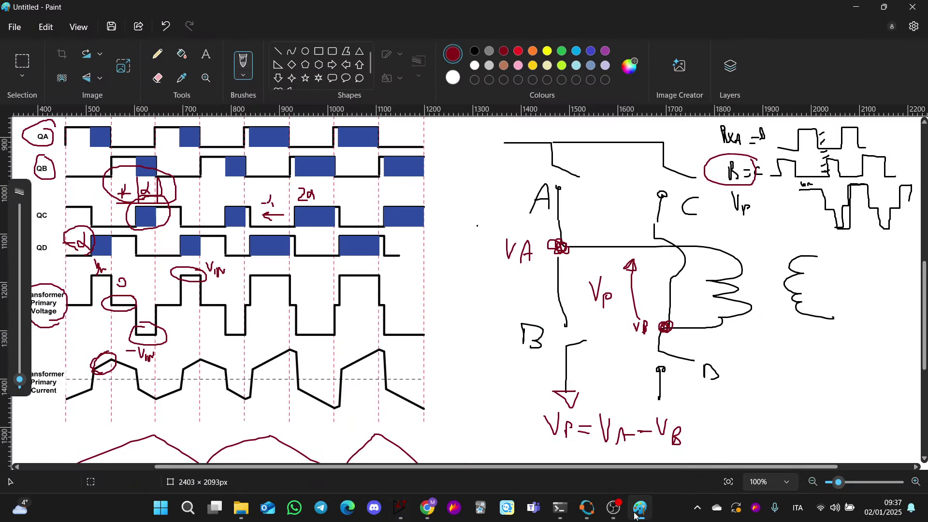
{"action": "left_click", "coordinate": [635, 516]}
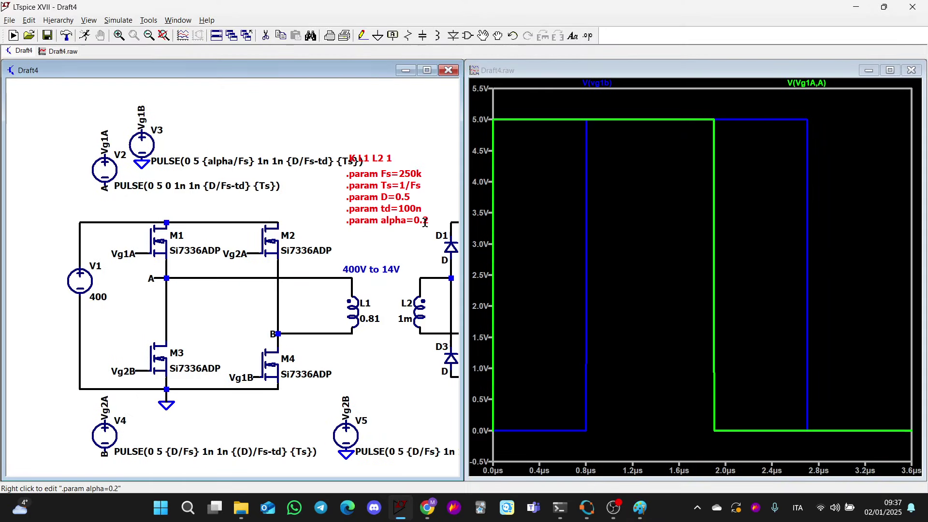
{"action": "right_click", "coordinate": [425, 221]}
{"action": "key", "text": "BackSpace"}
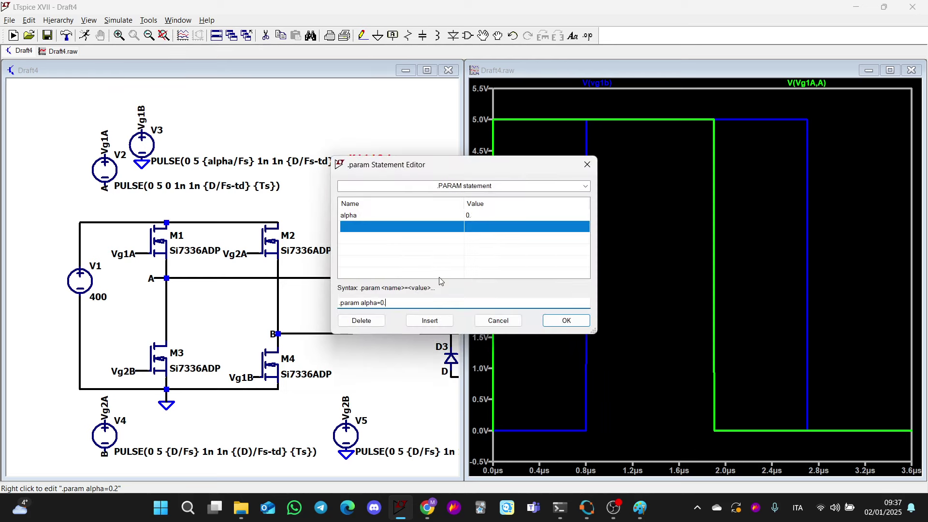
{"action": "type", "text": "3"}
{"action": "key", "text": "Return"}
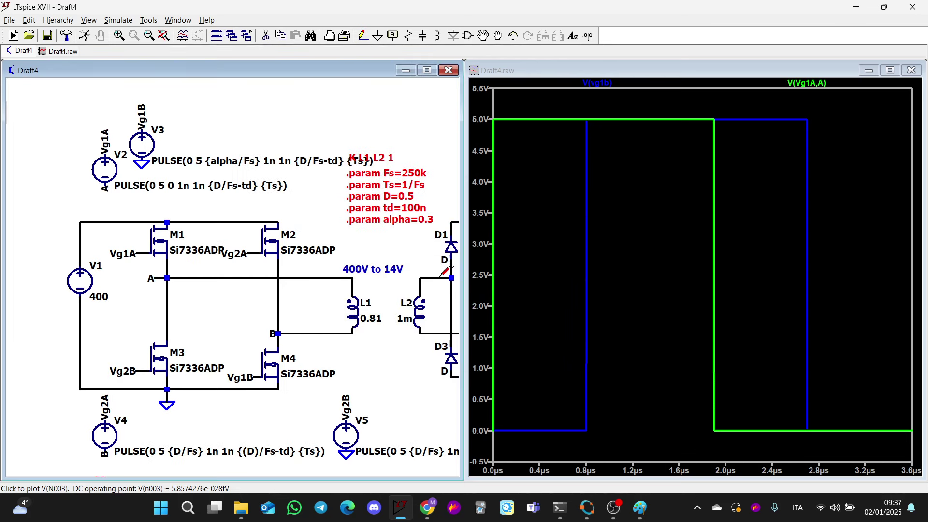
{"action": "left_click", "coordinate": [91, 36]}
{"action": "left_click_drag", "start_coordinate": [572, 464], "coordinate": [473, 108]}
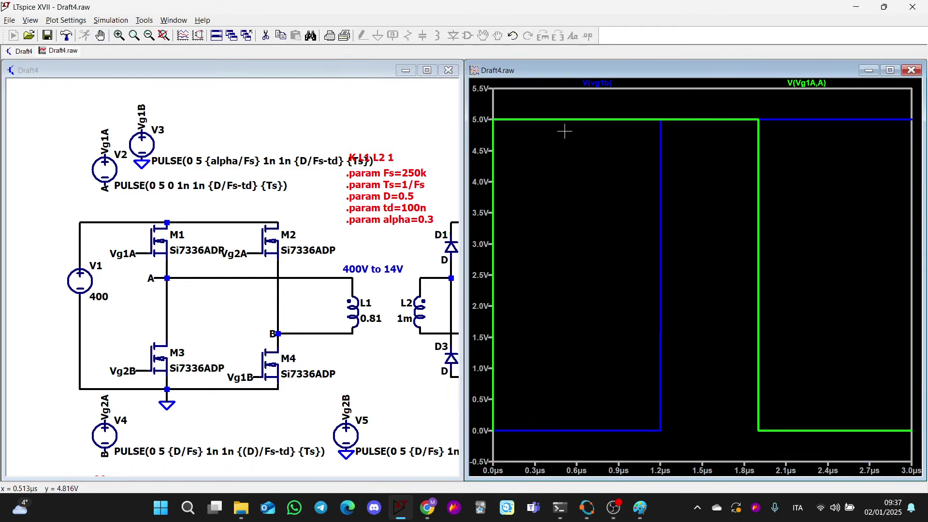
Compare the shifted Vg1A and Vg1B gate waveforms over the first period with the timing diagram in Paint.
{"action": "left_click", "coordinate": [621, 516]}
{"action": "left_click", "coordinate": [619, 515]}
{"action": "mouse_move", "coordinate": [592, 513]}
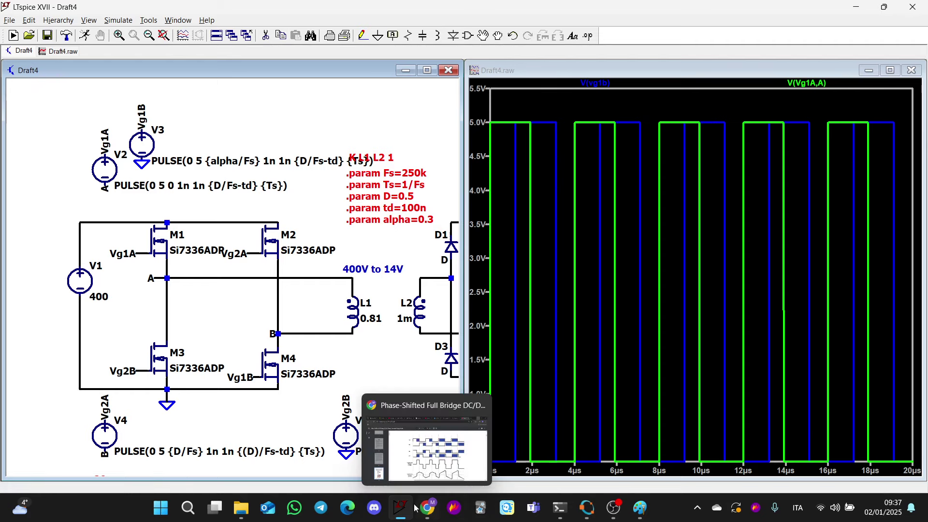
{"action": "left_click", "coordinate": [640, 511]}
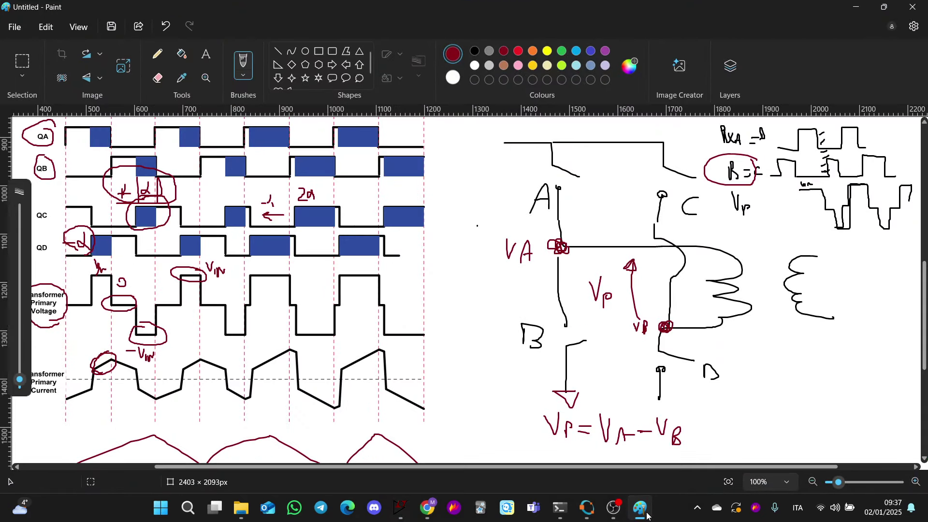
{"action": "left_click", "coordinate": [643, 512]}
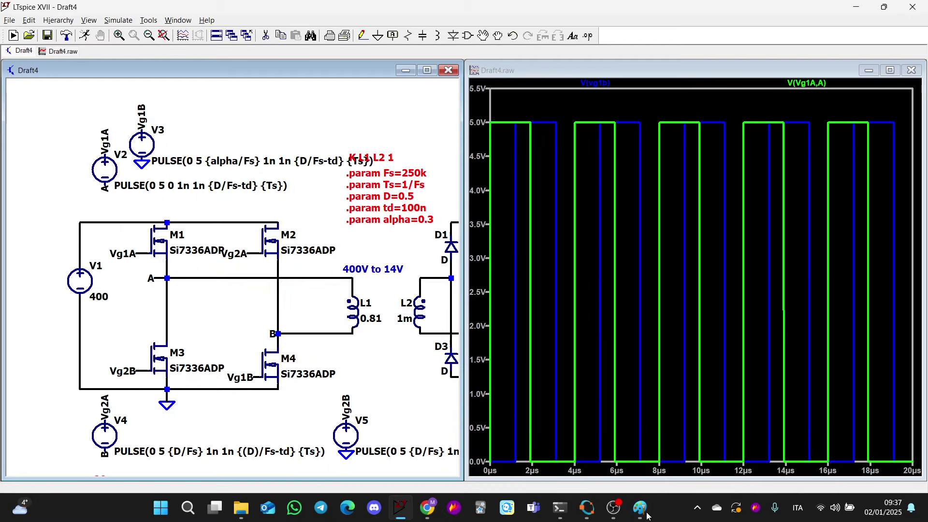
{"action": "left_click_drag", "start_coordinate": [575, 462], "coordinate": [498, 123]}
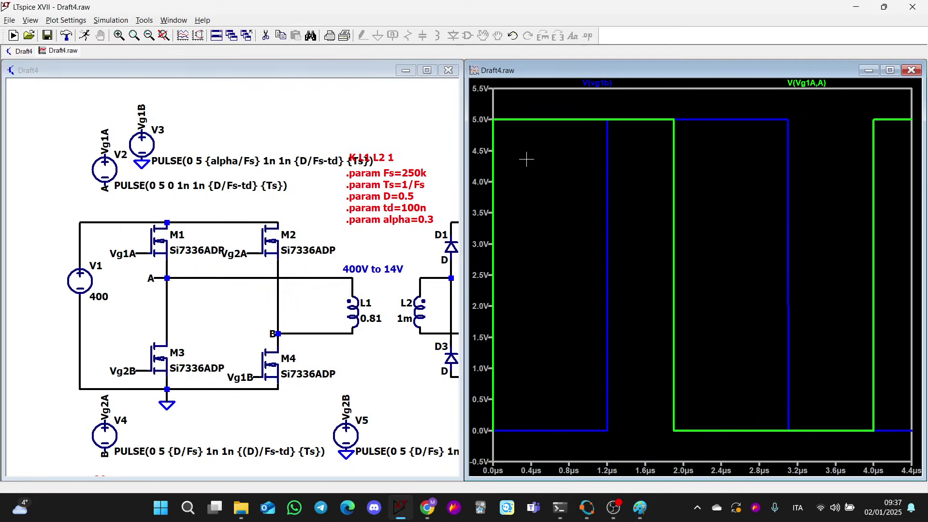
{"action": "left_click", "coordinate": [640, 508]}
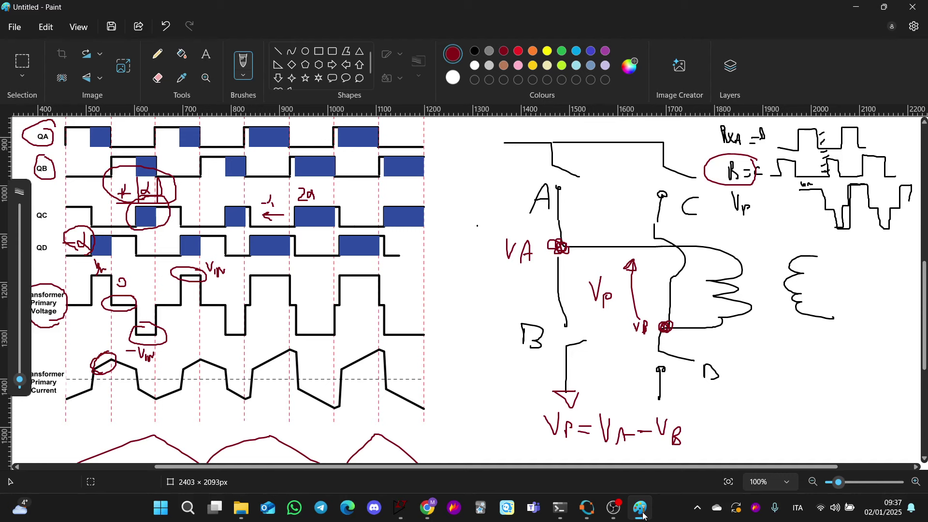
{"action": "left_click", "coordinate": [641, 510]}
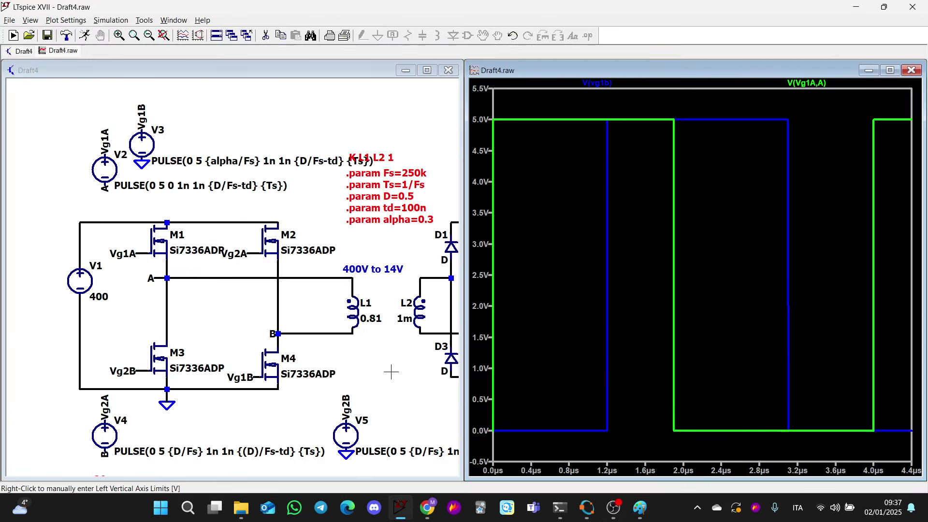
Add a second plot pane and show only M2's gate-source voltage between Vg2A and node B in it.
{"action": "right_click", "coordinate": [583, 217]}
{"action": "left_click", "coordinate": [690, 248]}
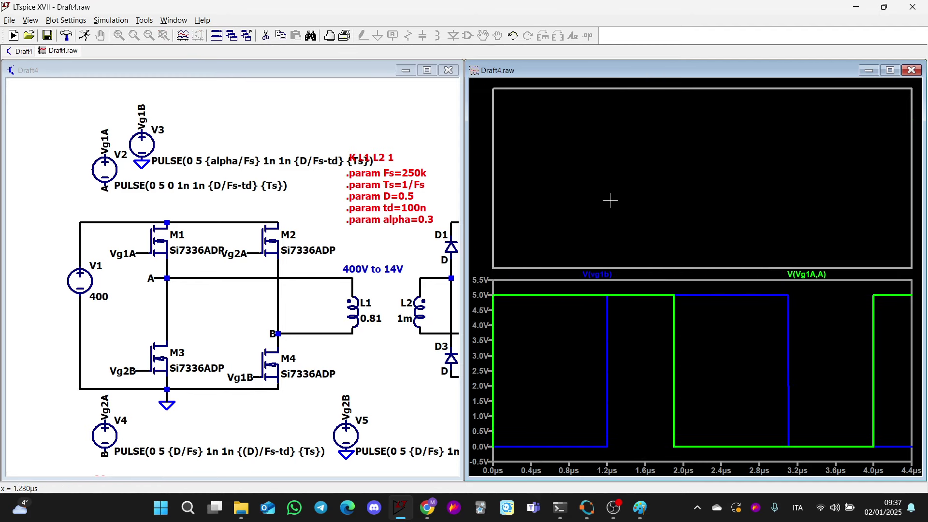
{"action": "left_click", "coordinate": [612, 508]}
{"action": "left_click", "coordinate": [612, 508]}
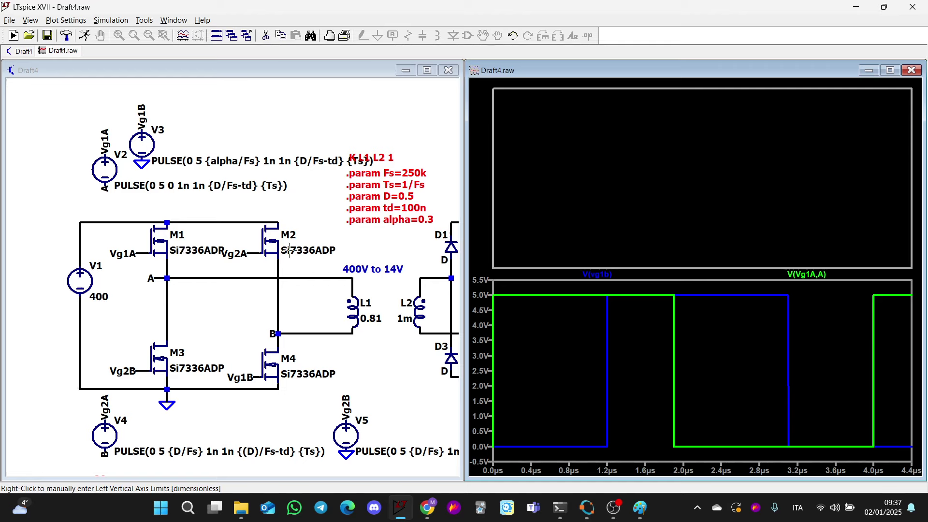
{"action": "left_click", "coordinate": [250, 269]}
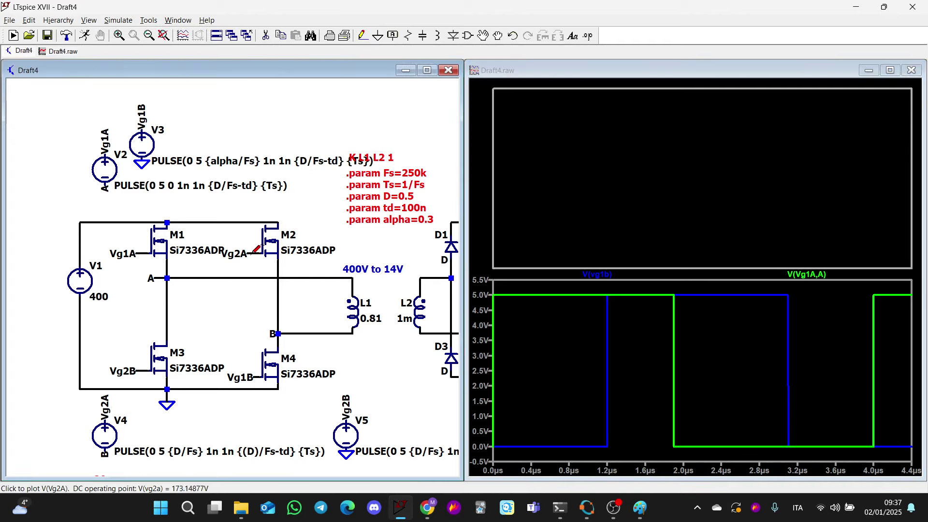
{"action": "left_click_drag", "start_coordinate": [244, 253], "coordinate": [234, 277]}
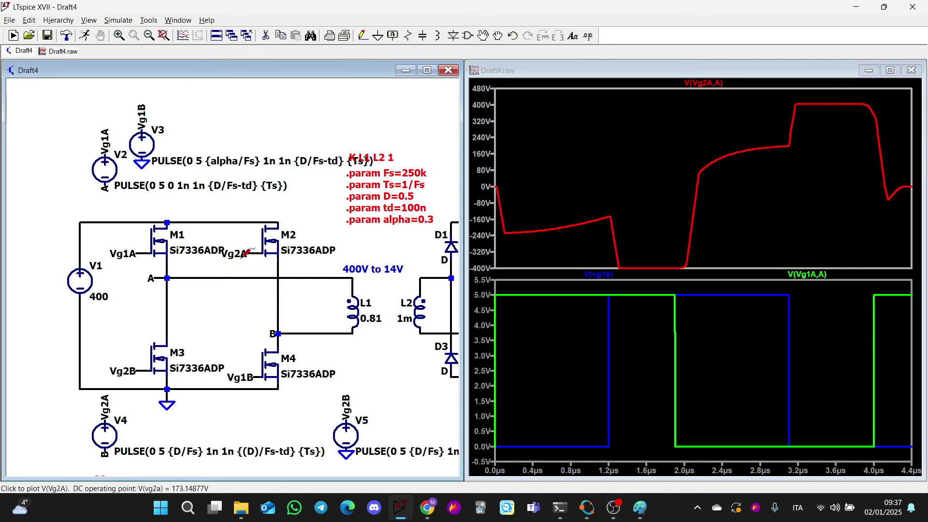
{"action": "left_click_drag", "start_coordinate": [110, 402], "coordinate": [108, 450]}
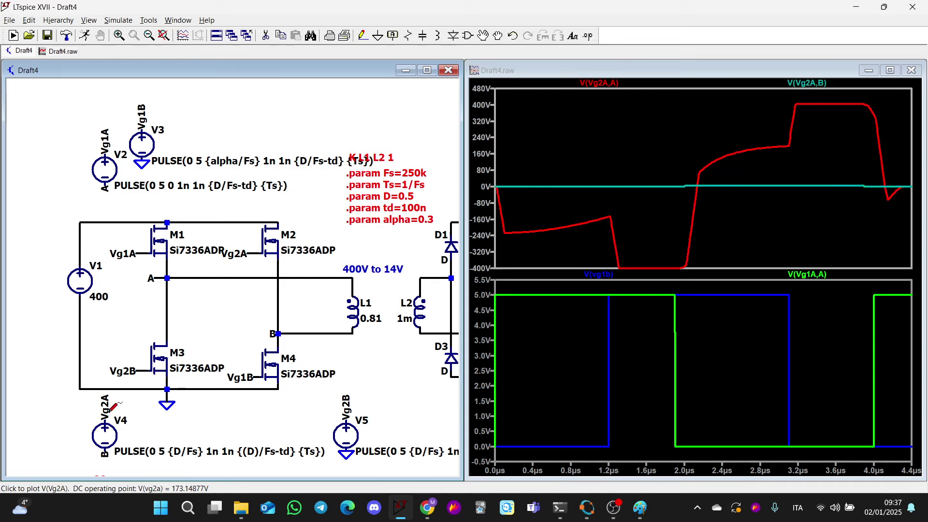
{"action": "left_click_drag", "start_coordinate": [110, 409], "coordinate": [108, 451]}
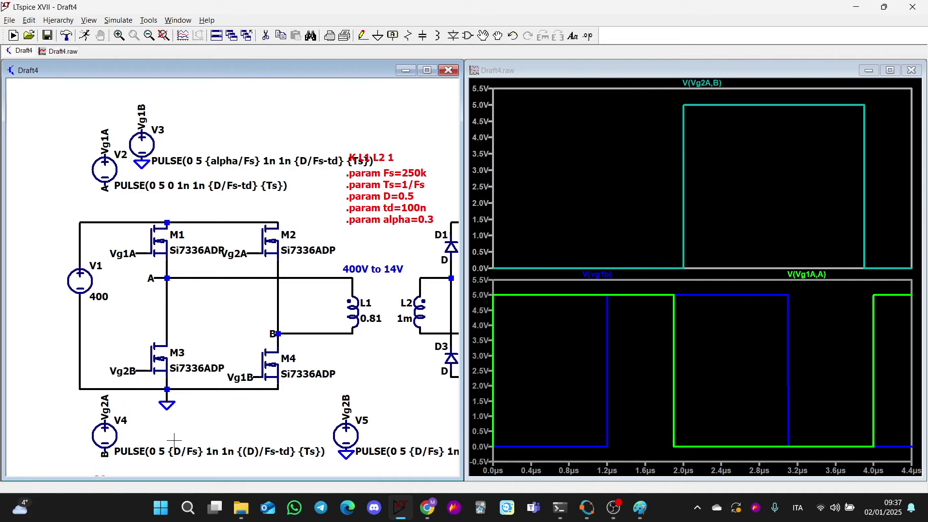
Set the pulse delay of source V4 to {D/Fs-{alpha/Fs}} and rerun the simulation, showing the first 5 µs.
{"action": "mouse_move", "coordinate": [586, 509]}
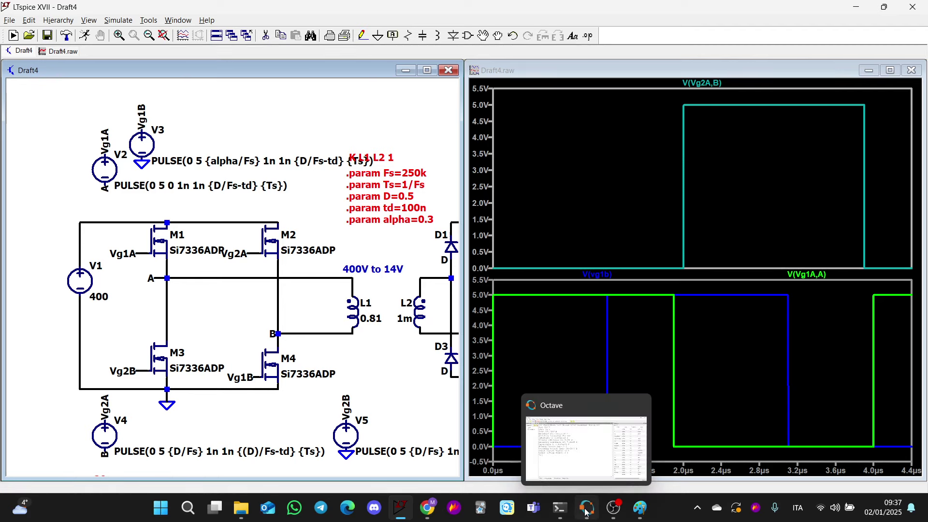
{"action": "left_click", "coordinate": [638, 512]}
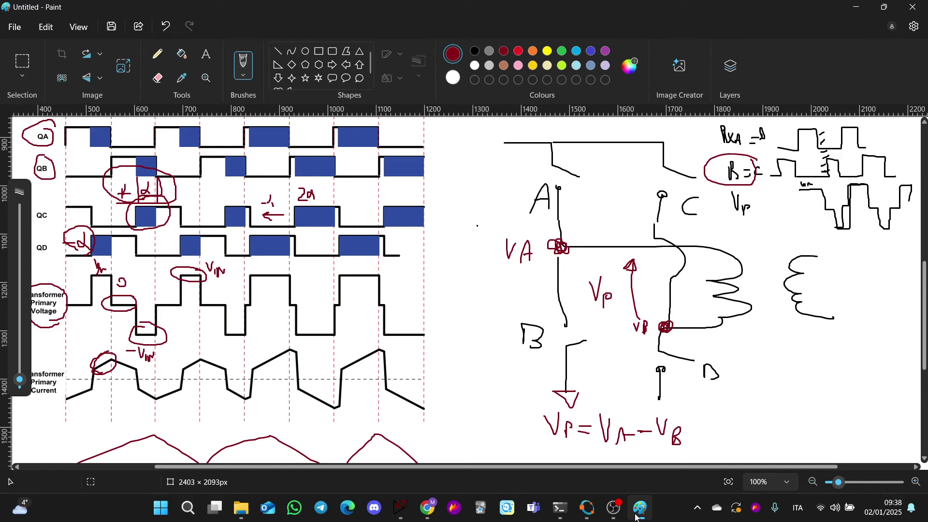
{"action": "left_click", "coordinate": [636, 516]}
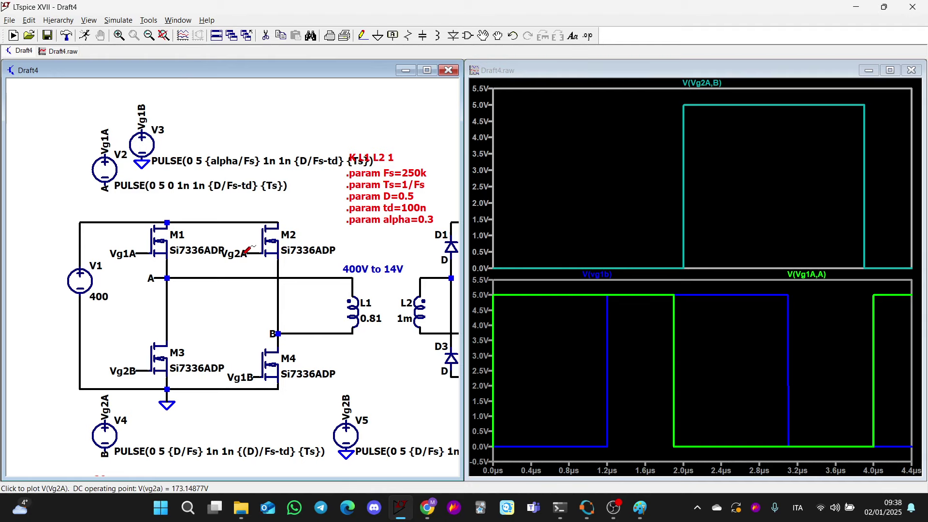
{"action": "right_click", "coordinate": [115, 438]}
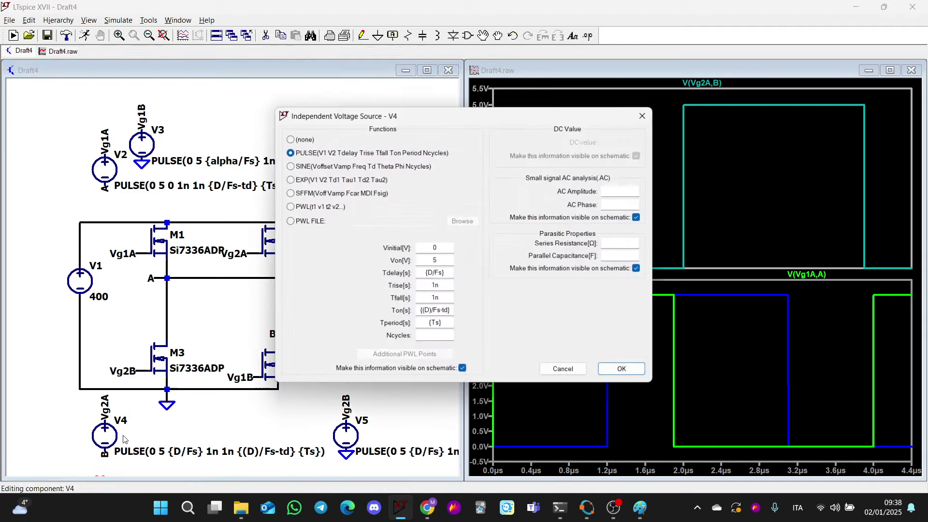
{"action": "left_click", "coordinate": [443, 273]}
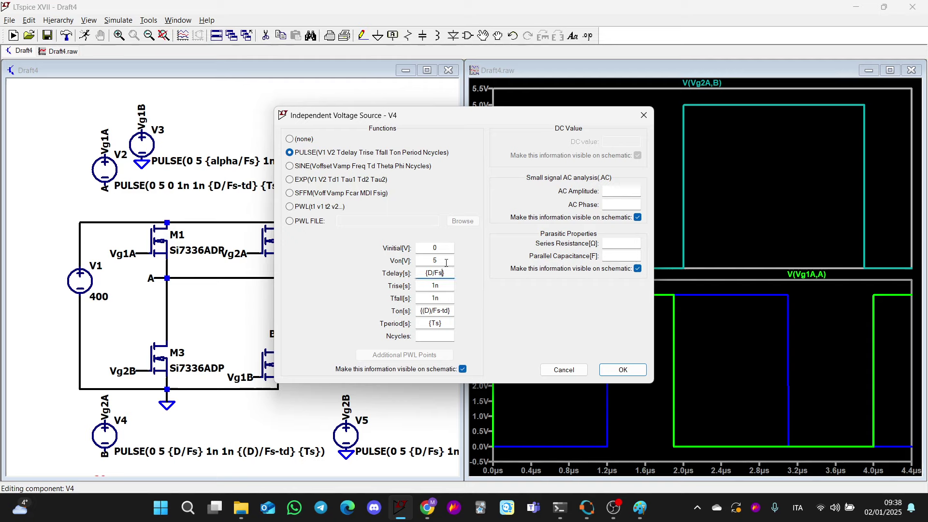
{"action": "type", "text": "-{alpha/Fs}"}
{"action": "left_click", "coordinate": [623, 369]}
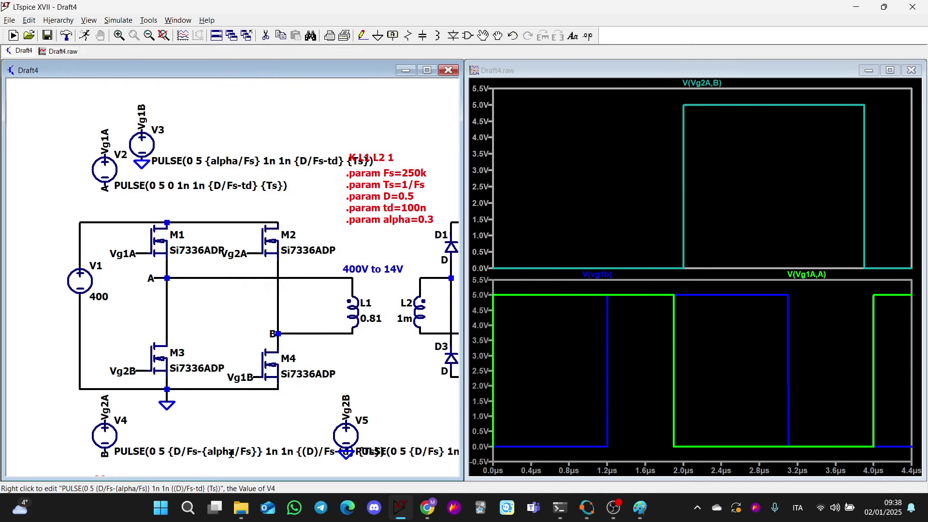
{"action": "left_click", "coordinate": [85, 35]}
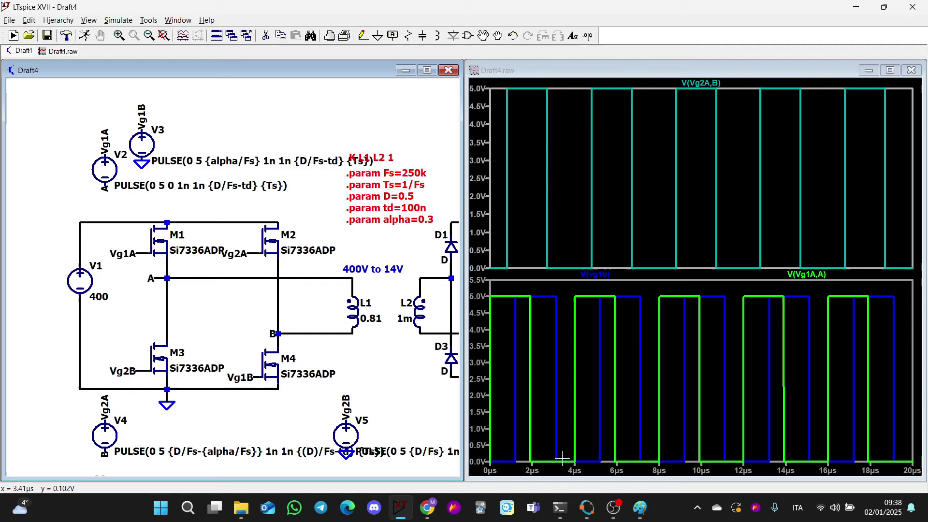
{"action": "left_click_drag", "start_coordinate": [587, 463], "coordinate": [484, 280]}
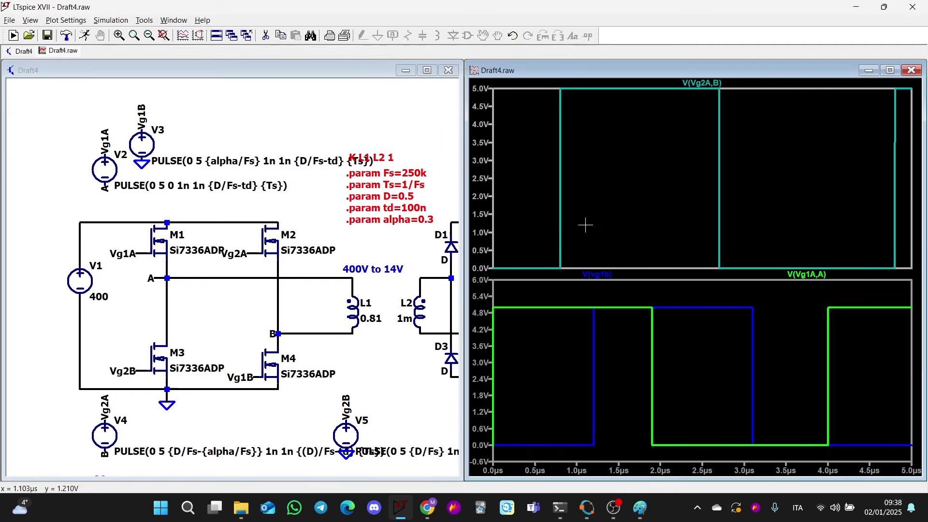
Plot M3's gate voltage Vg2B together with V(Vg2A,B) and add two more empty plot panes for the gate signals.
{"action": "left_click", "coordinate": [233, 310]}
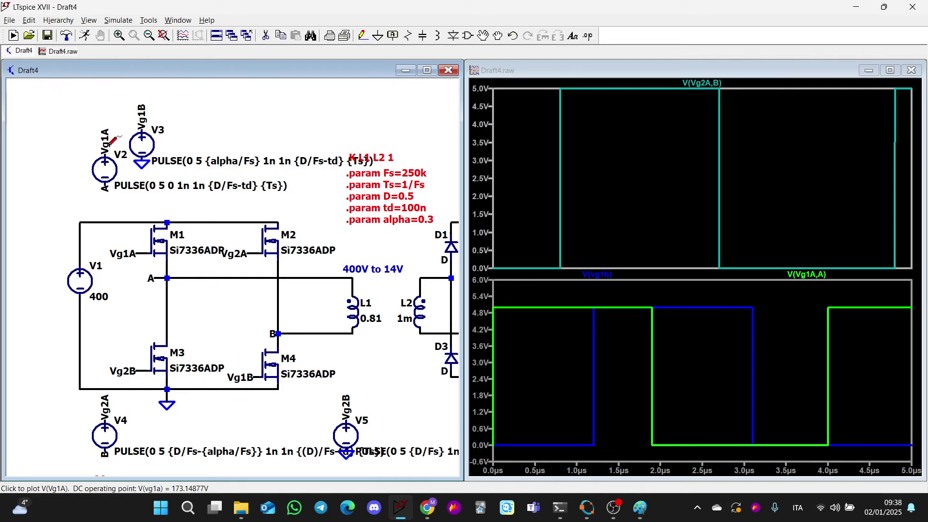
{"action": "left_click", "coordinate": [141, 367]}
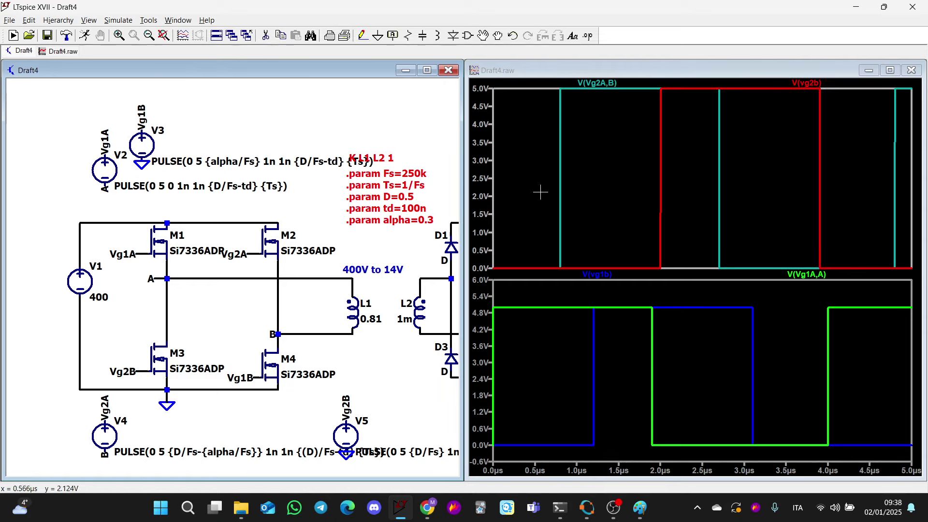
{"action": "right_click", "coordinate": [617, 168]}
{"action": "left_click", "coordinate": [647, 214]}
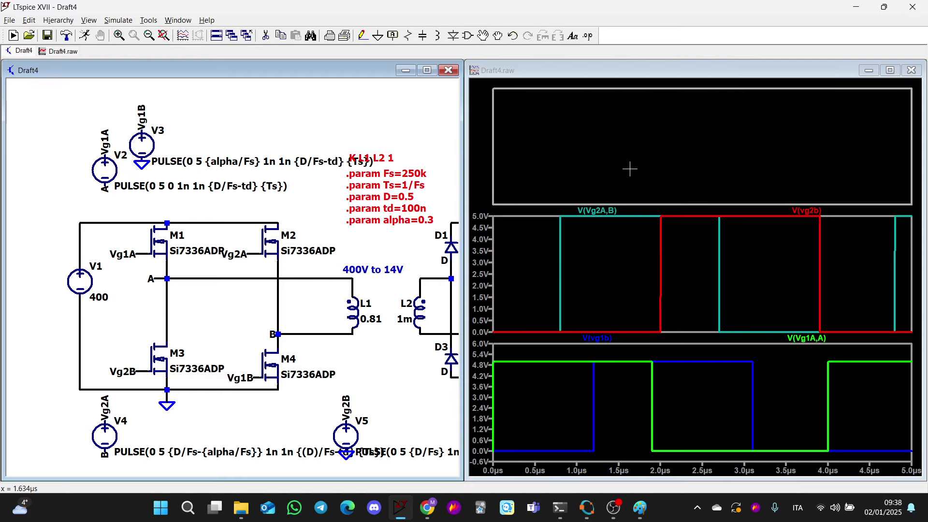
{"action": "right_click", "coordinate": [627, 164]}
{"action": "left_click", "coordinate": [646, 215]}
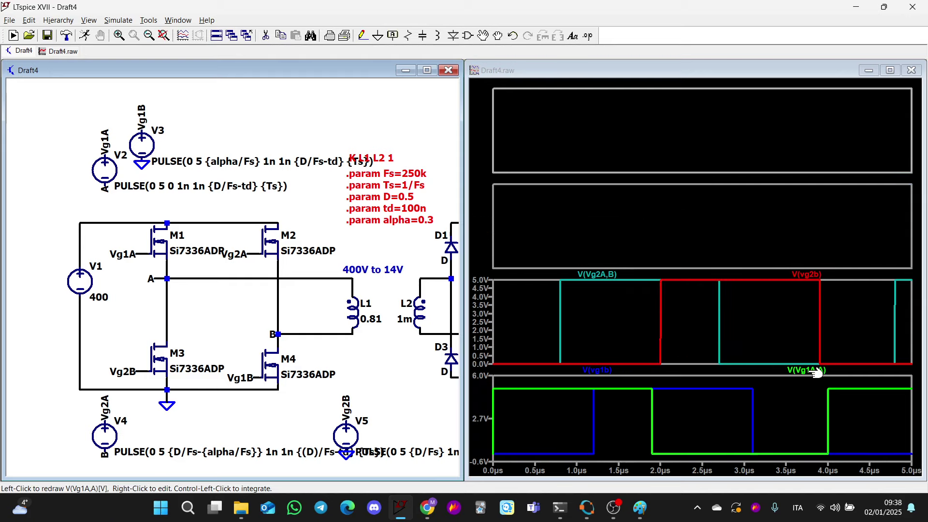
Arrange the gate traces one per plot pane in the order V(Vg1A,A), V(vg2b), V(Vg2A,B), V(vg1b).
{"action": "mouse_move", "coordinate": [816, 373]}
{"action": "left_mouse_down"}
{"action": "mouse_move", "coordinate": [563, 108]}
{"action": "mouse_move", "coordinate": [561, 87]}
{"action": "left_mouse_up"}
{"action": "left_click", "coordinate": [639, 507]}
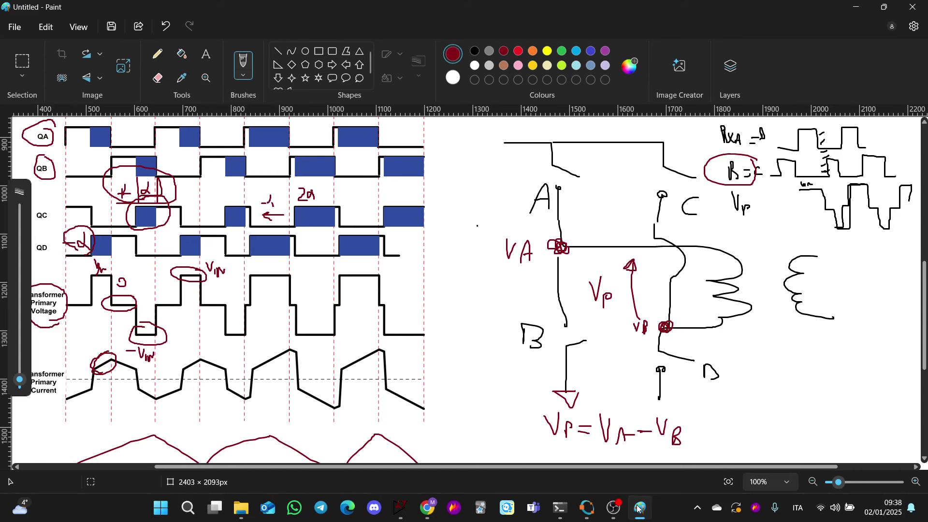
{"action": "left_click", "coordinate": [639, 507]}
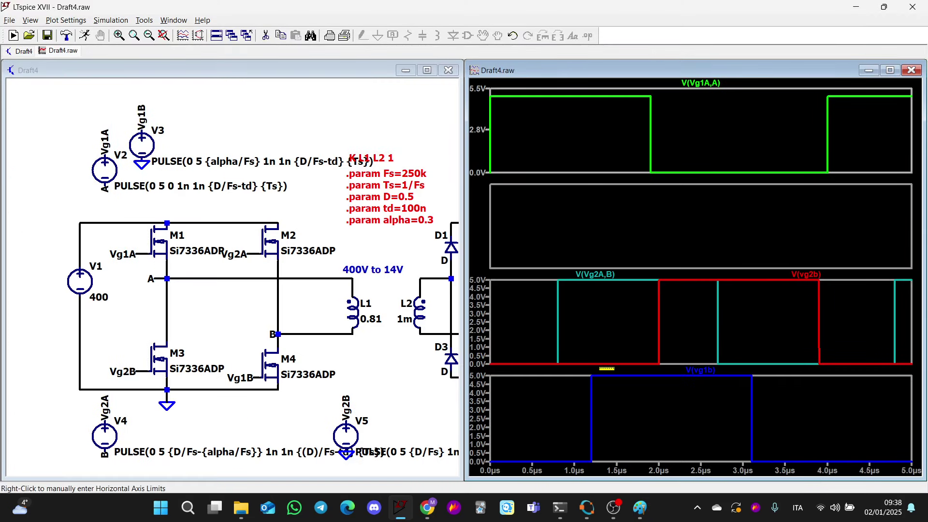
{"action": "mouse_move", "coordinate": [604, 274]}
{"action": "left_mouse_down"}
{"action": "mouse_move", "coordinate": [607, 190]}
{"action": "mouse_move", "coordinate": [599, 179]}
{"action": "left_mouse_up"}
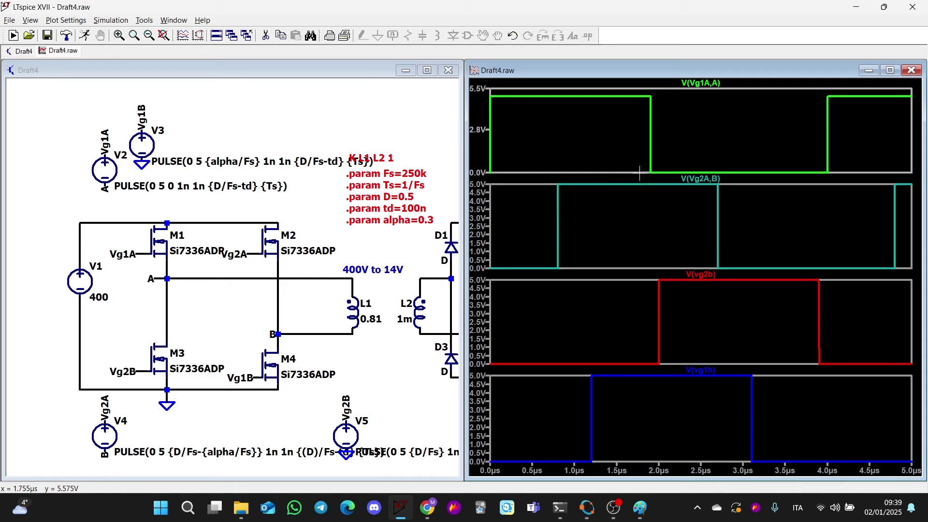
{"action": "mouse_move", "coordinate": [701, 179]}
{"action": "left_mouse_down"}
{"action": "mouse_move", "coordinate": [628, 274]}
{"action": "mouse_move", "coordinate": [617, 247]}
{"action": "mouse_move", "coordinate": [637, 183]}
{"action": "left_mouse_up"}
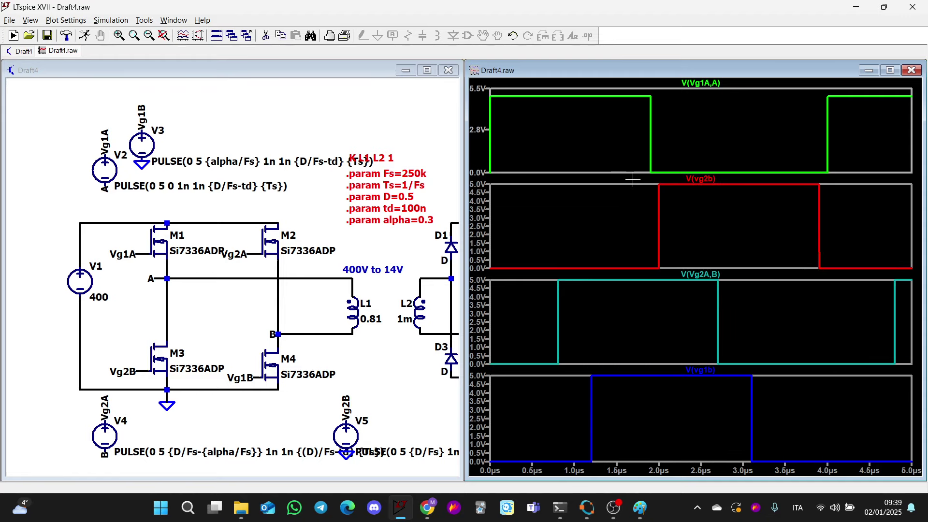
Compare the four stacked gate waveforms with the QA to QD timing diagram in Paint.
{"action": "left_click", "coordinate": [639, 507]}
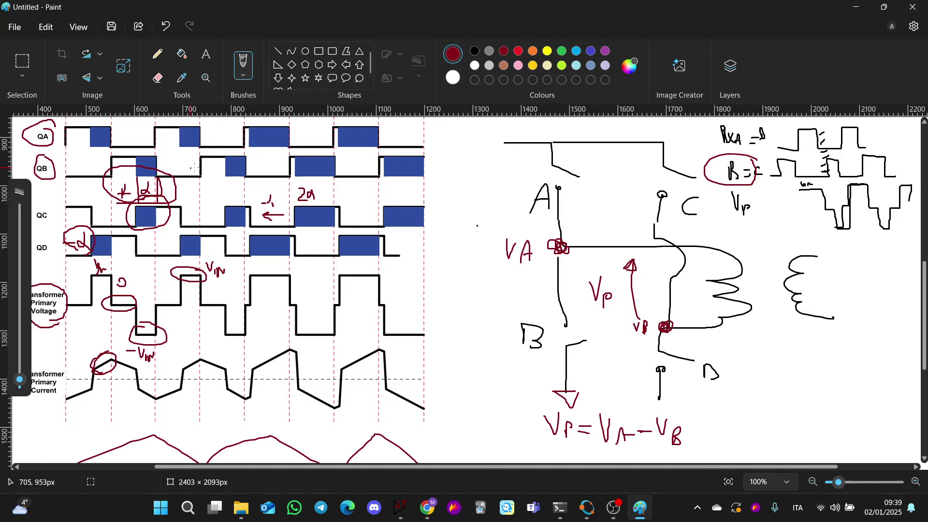
{"action": "left_click", "coordinate": [640, 510]}
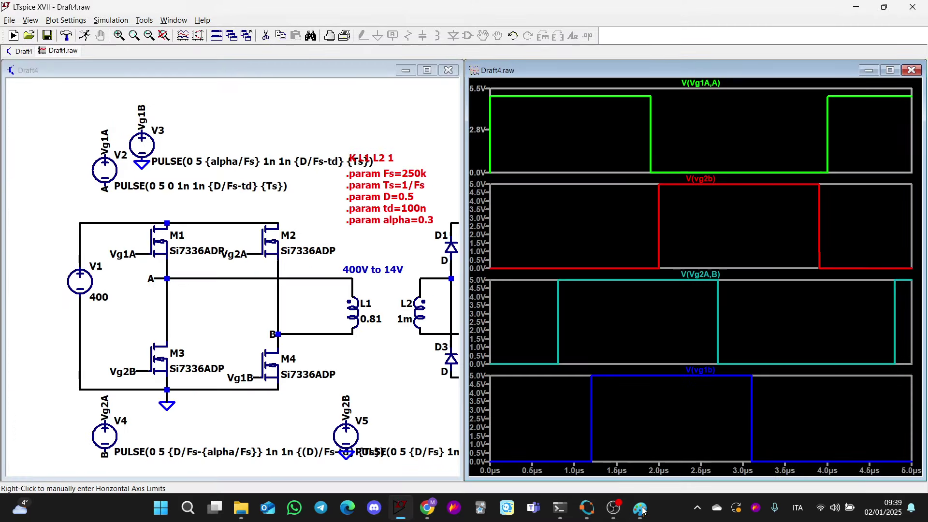
{"action": "left_click", "coordinate": [643, 510]}
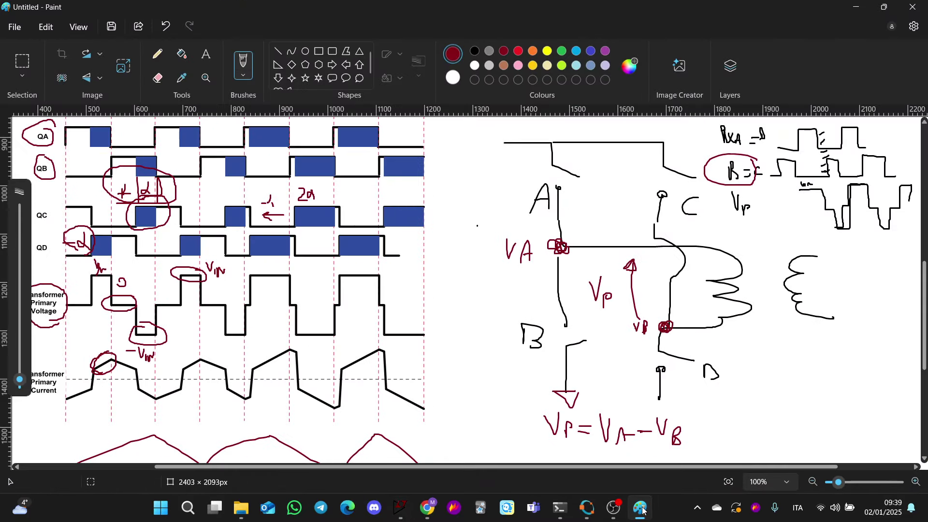
{"action": "left_click", "coordinate": [643, 510]}
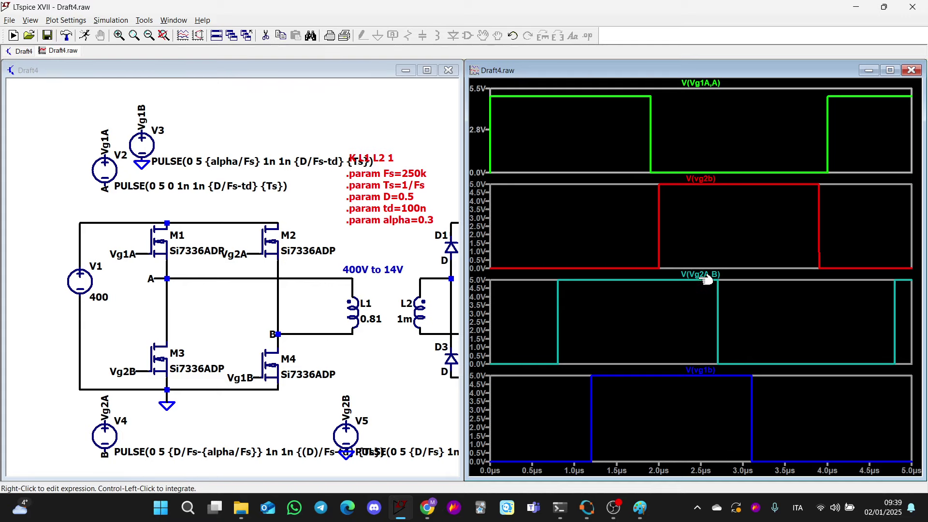
{"action": "left_click", "coordinate": [644, 508]}
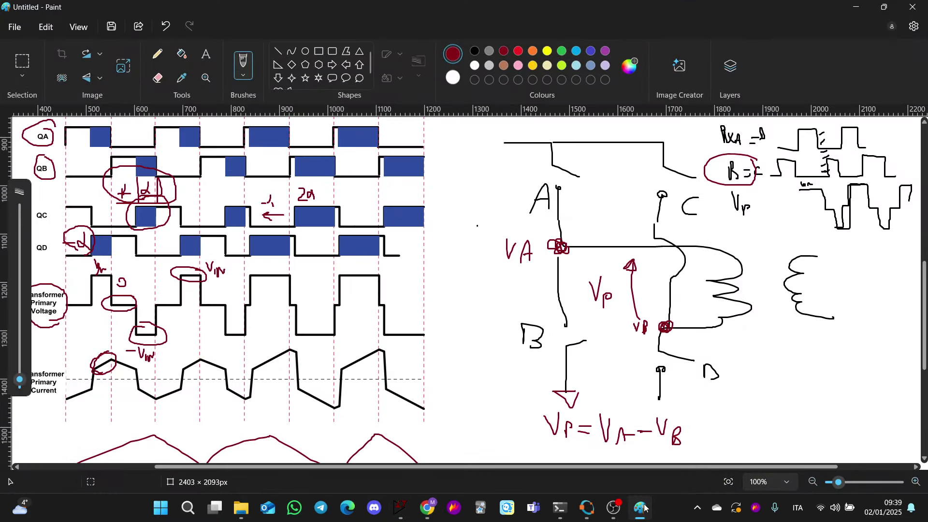
{"action": "left_click", "coordinate": [644, 507]}
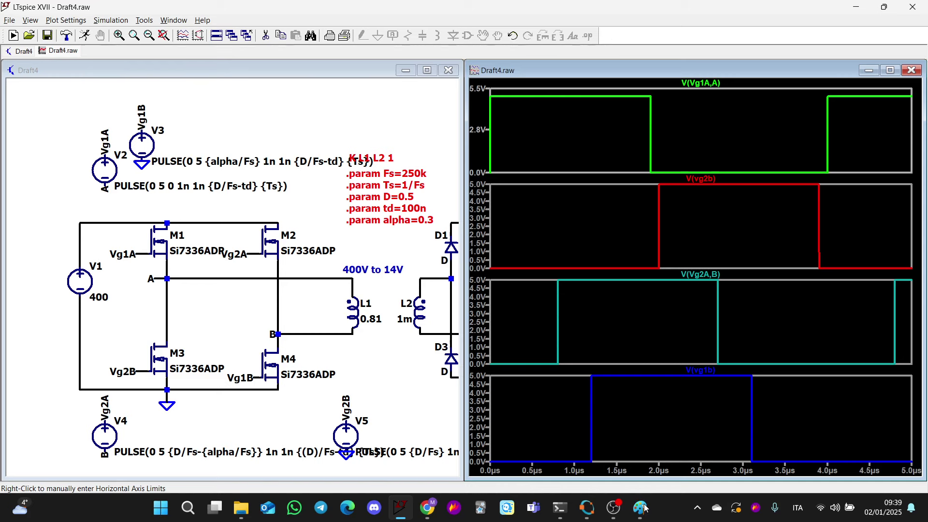
{"action": "left_click", "coordinate": [644, 508]}
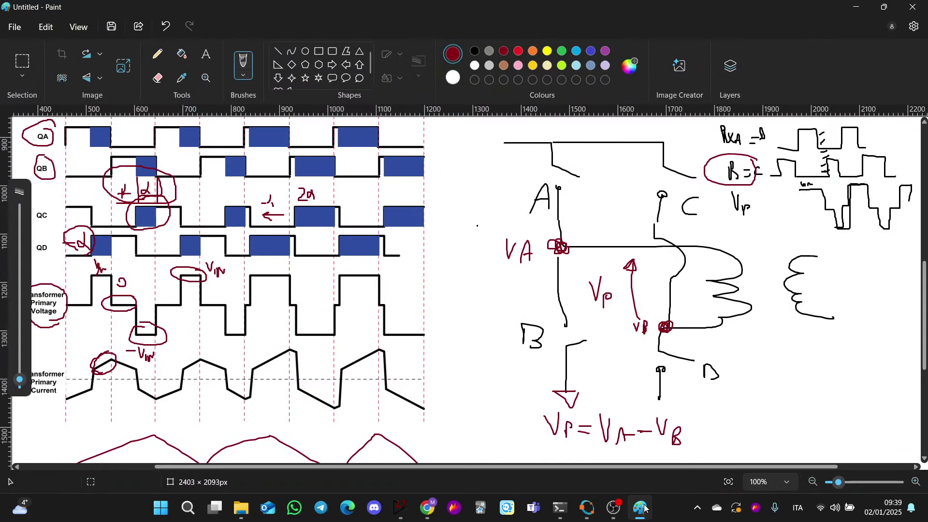
{"action": "left_click", "coordinate": [644, 508]}
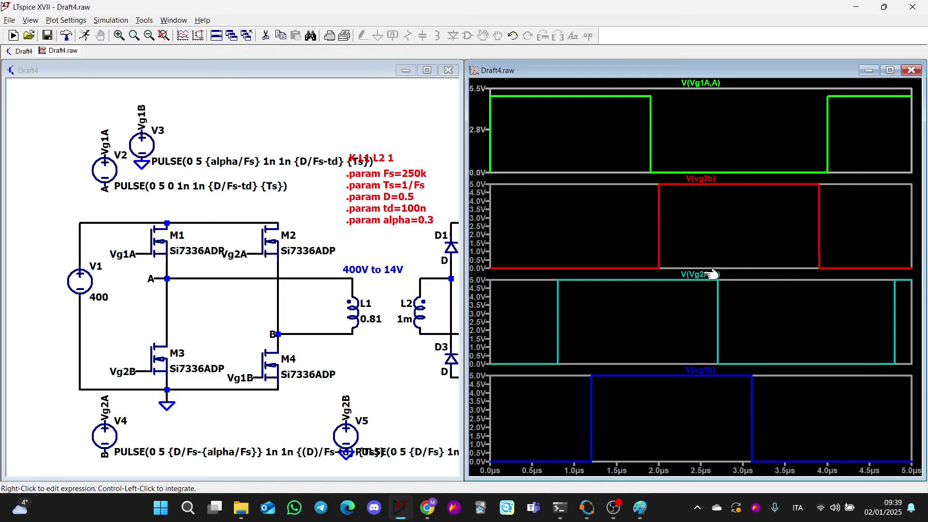
{"action": "left_click", "coordinate": [645, 511]}
{"action": "left_click", "coordinate": [645, 511]}
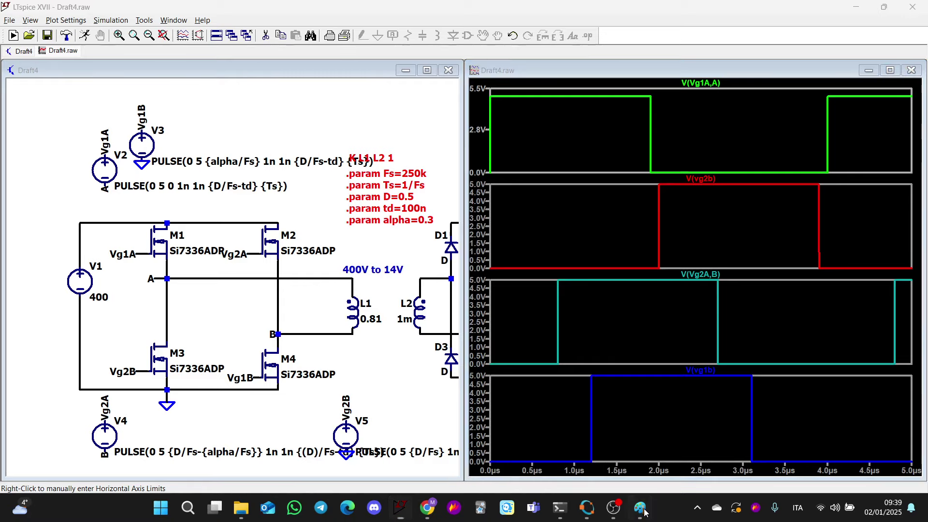
{"action": "left_click", "coordinate": [641, 507]}
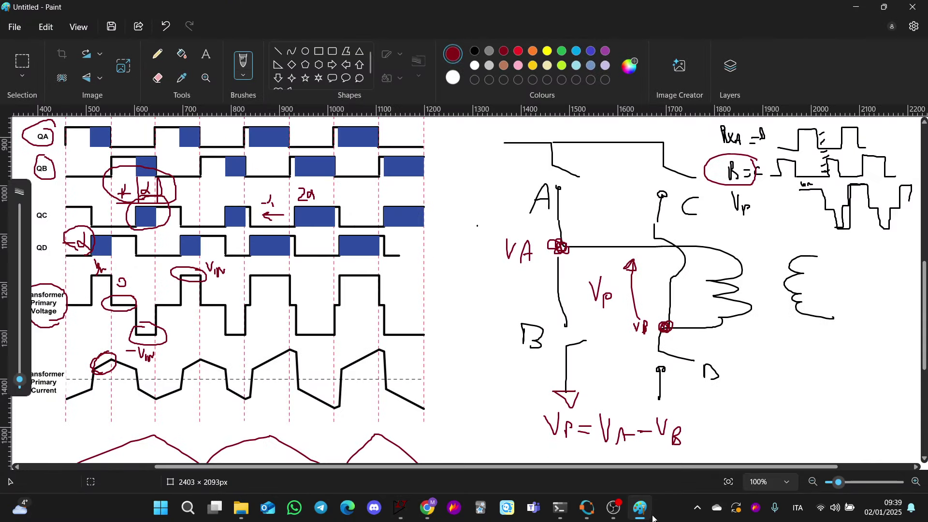
Switch to LTspice and copy a screen capture of the waveform window with the four gate panes.
{"action": "left_click", "coordinate": [651, 516]}
{"action": "key", "text": "Print"}
{"action": "left_click_drag", "start_coordinate": [458, 480], "coordinate": [916, 77]}
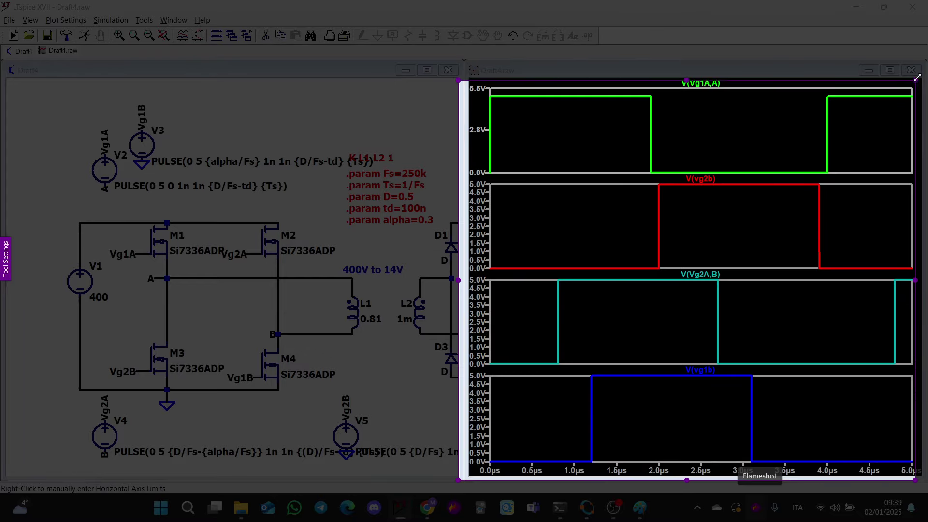
{"action": "key", "text": "ctrl+c"}
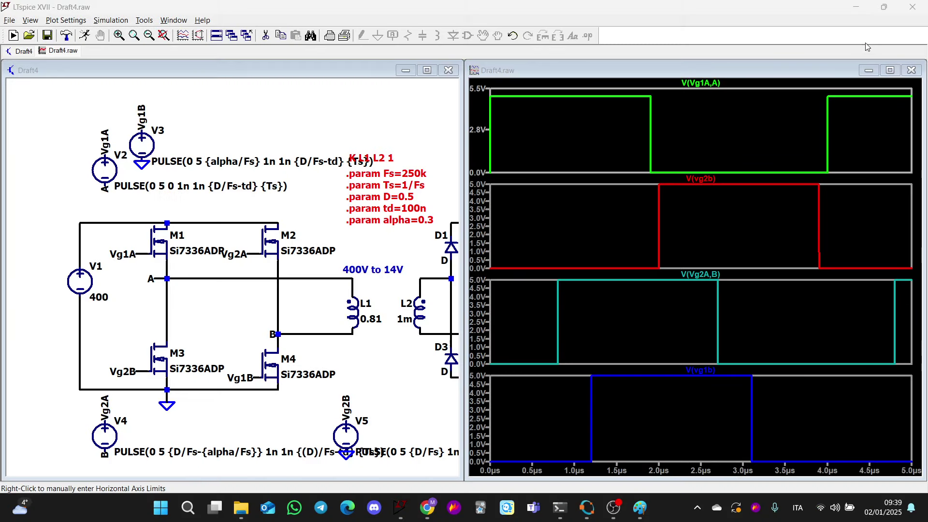
Paste the waveform capture into Paint, place it beside the timing diagram and shrink it to about 552 × 484 px.
{"action": "left_click", "coordinate": [857, 7]}
{"action": "left_click", "coordinate": [640, 508]}
{"action": "key", "text": "ctrl+v"}
{"action": "mouse_move", "coordinate": [242, 183]}
{"action": "left_mouse_down"}
{"action": "mouse_move", "coordinate": [691, 178]}
{"action": "mouse_move", "coordinate": [662, 213]}
{"action": "mouse_move", "coordinate": [627, 233]}
{"action": "left_mouse_up"}
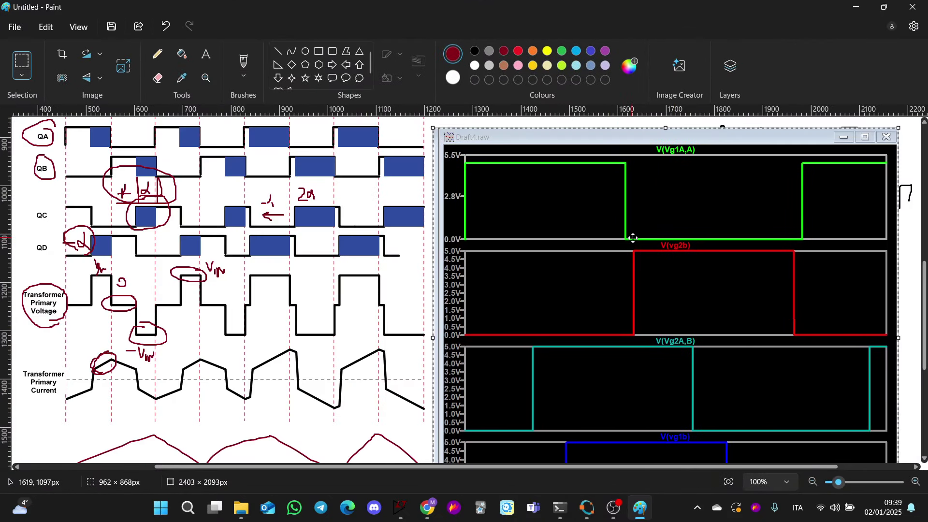
{"action": "left_click_drag", "start_coordinate": [430, 124], "coordinate": [652, 327]}
{"action": "left_click_drag", "start_coordinate": [711, 356], "coordinate": [481, 156]}
{"action": "left_click_drag", "start_coordinate": [670, 345], "coordinate": [691, 363]}
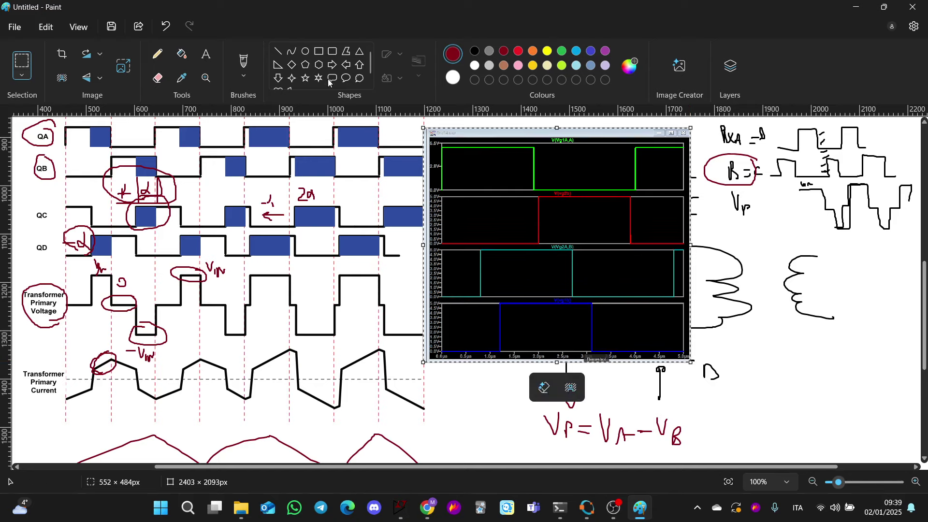
Label the first two captured traces QA and QB with the brush and draw two vertical comparison lines across the panes.
{"action": "left_click", "coordinate": [243, 61]}
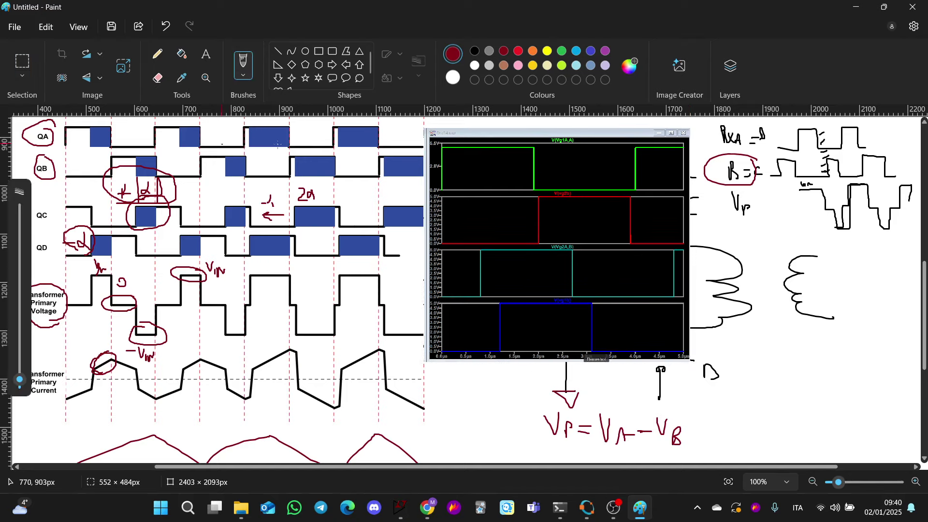
{"action": "left_click", "coordinate": [468, 163]}
{"action": "left_click_drag", "start_coordinate": [482, 168], "coordinate": [482, 161]}
{"action": "left_click_drag", "start_coordinate": [486, 209], "coordinate": [499, 215]}
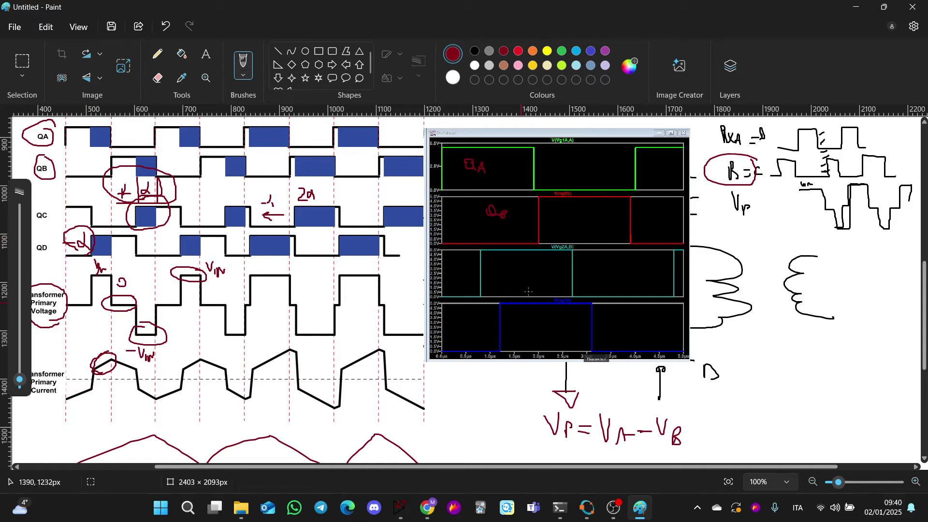
{"action": "left_click_drag", "start_coordinate": [535, 183], "coordinate": [539, 340]}
{"action": "left_click_drag", "start_coordinate": [500, 306], "coordinate": [502, 170]}
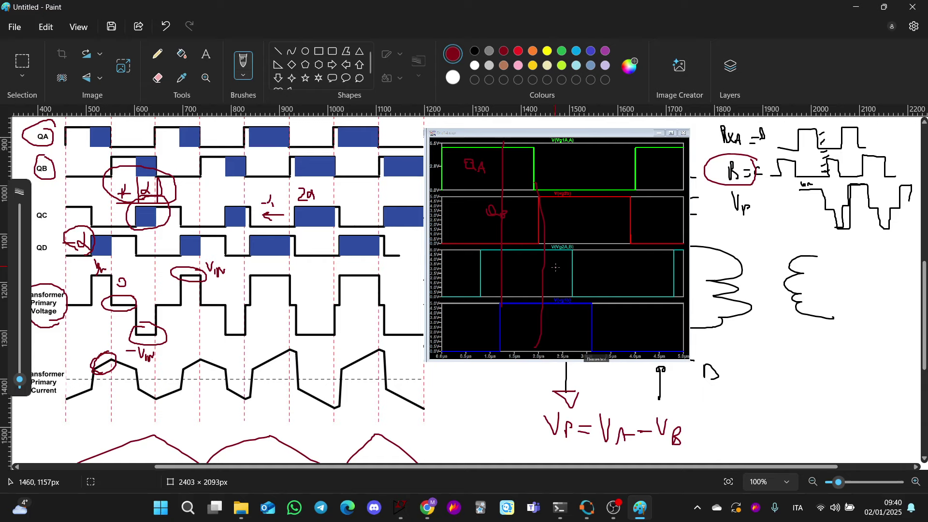
Switch to LTspice and set the pulse delay of source V4 to {D/Fs+{alpha/Fs}}.
{"action": "left_click", "coordinate": [855, 7]}
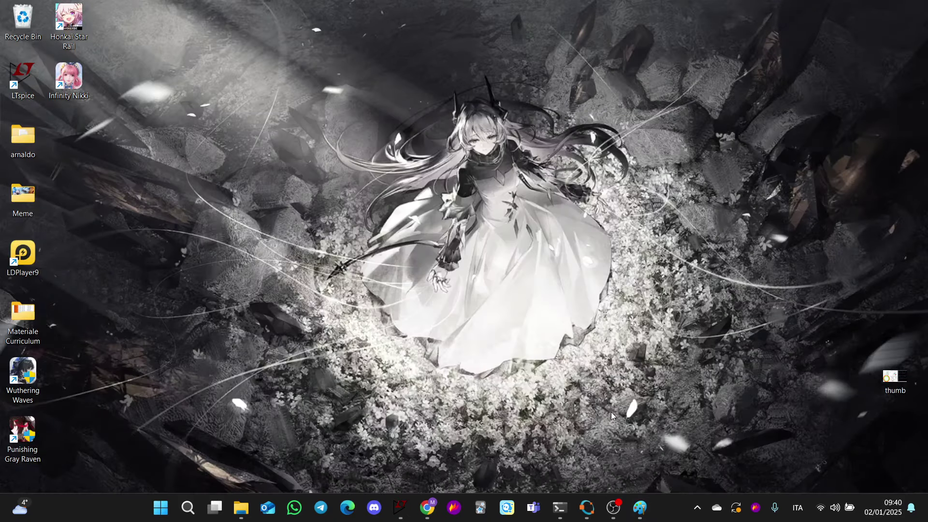
{"action": "left_click", "coordinate": [400, 507]}
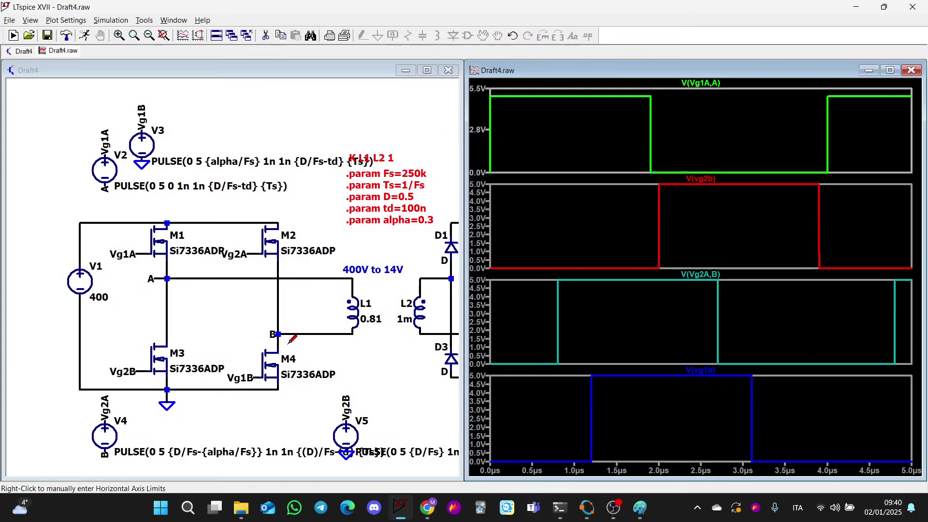
{"action": "left_click", "coordinate": [157, 428]}
{"action": "left_click_drag", "start_coordinate": [157, 432], "coordinate": [157, 411]}
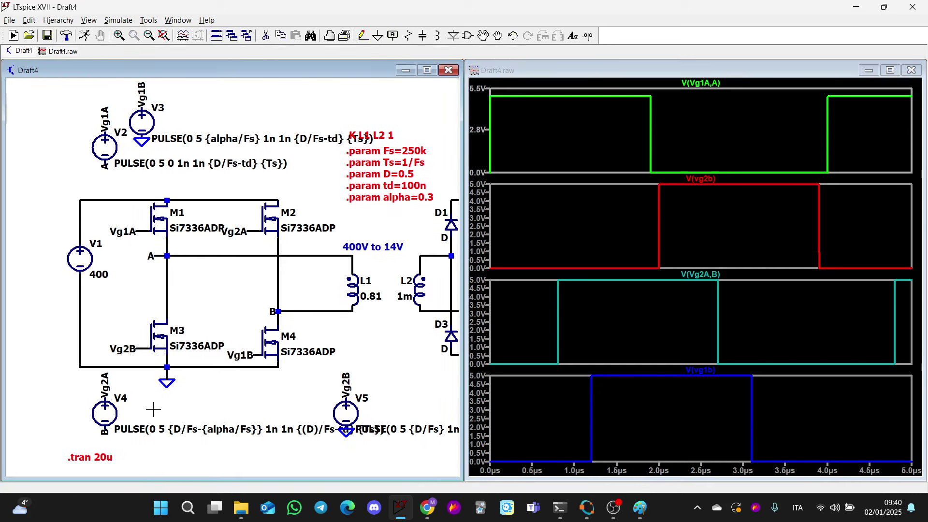
{"action": "scroll", "coordinate": [144, 407], "scroll_direction": "up", "scroll_amount": 2}
{"action": "right_click", "coordinate": [100, 413]}
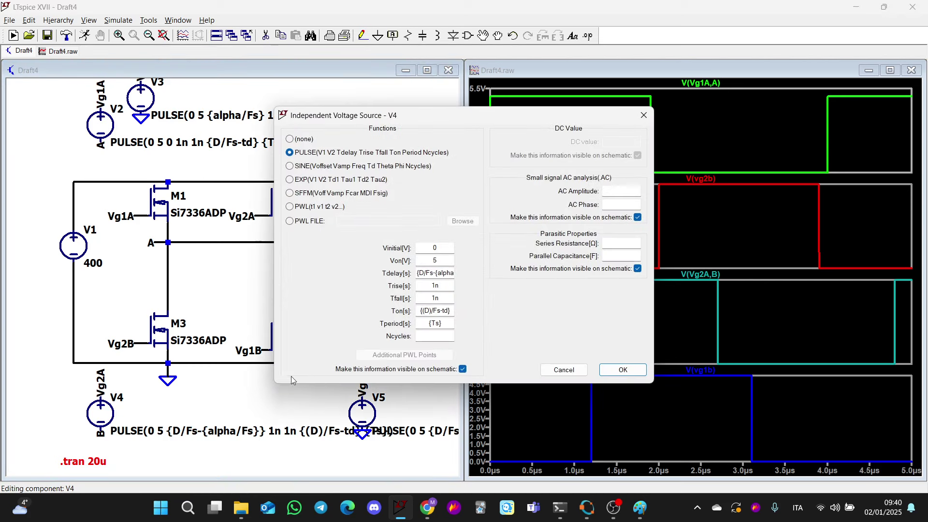
{"action": "left_click", "coordinate": [436, 274]}
{"action": "key", "text": "BackSpace"}
{"action": "type", "text": "+"}
{"action": "key", "text": "Return"}
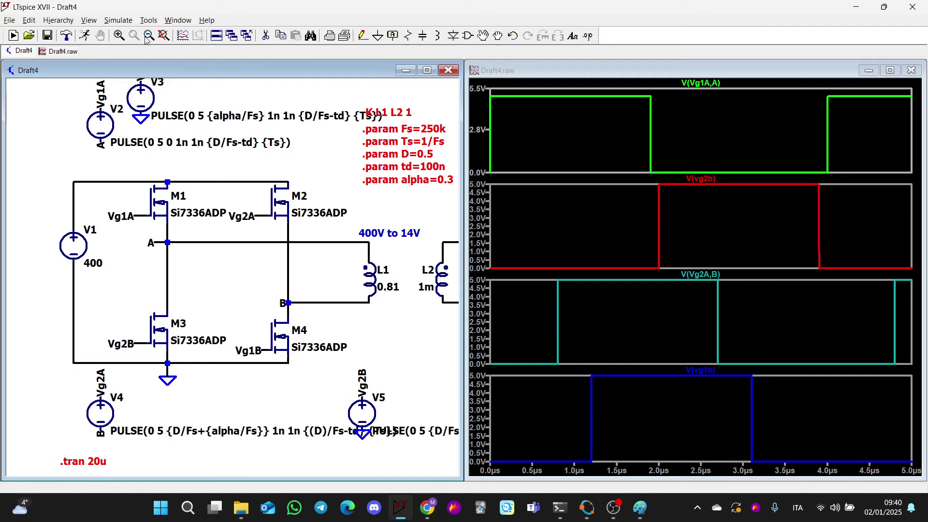
Rerun the simulation, fit the four gate plots to the new data and halt the run after about two periods.
{"action": "left_click", "coordinate": [85, 37]}
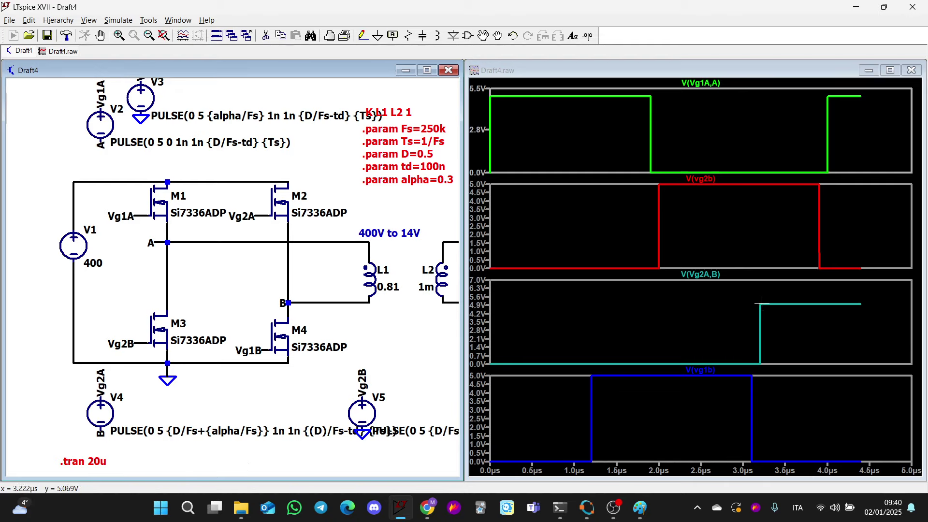
{"action": "right_click", "coordinate": [740, 303]}
{"action": "left_click", "coordinate": [763, 308]}
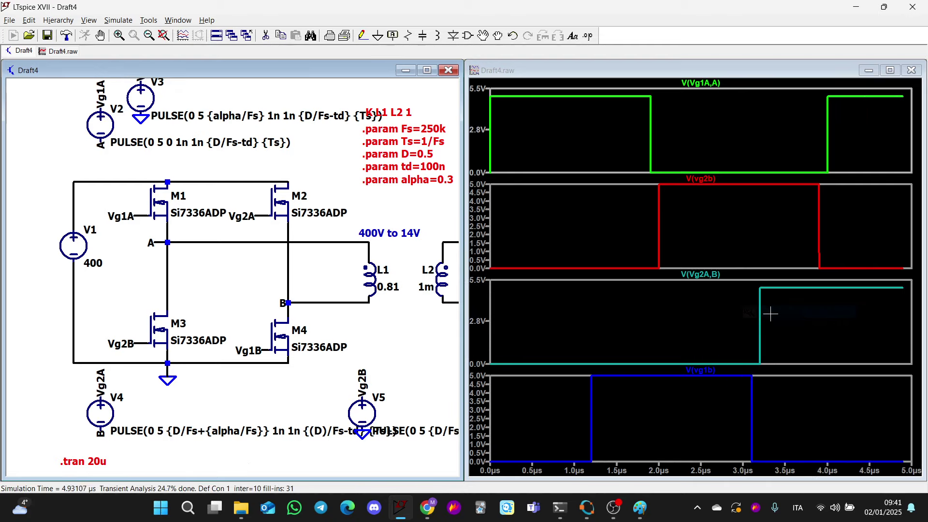
{"action": "right_click", "coordinate": [680, 300]}
{"action": "left_click", "coordinate": [698, 306]}
{"action": "right_click", "coordinate": [655, 300]}
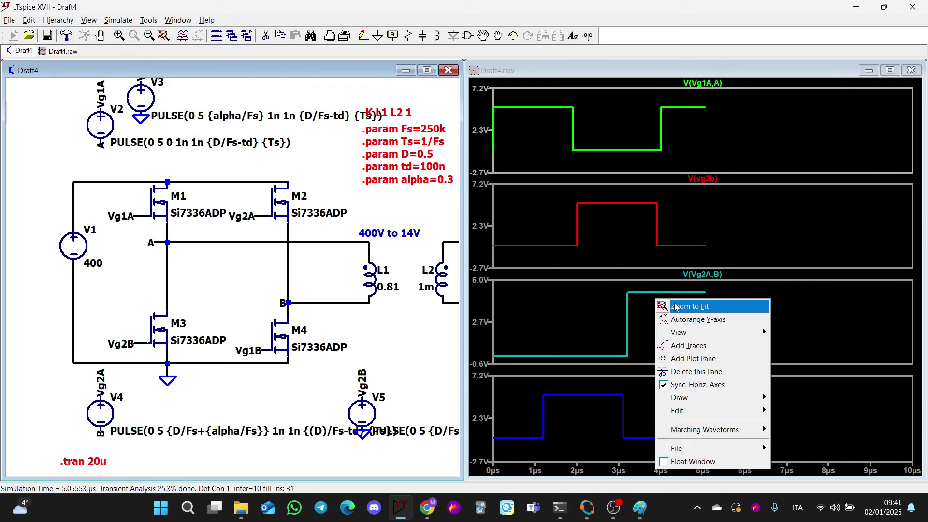
{"action": "left_click", "coordinate": [696, 306]}
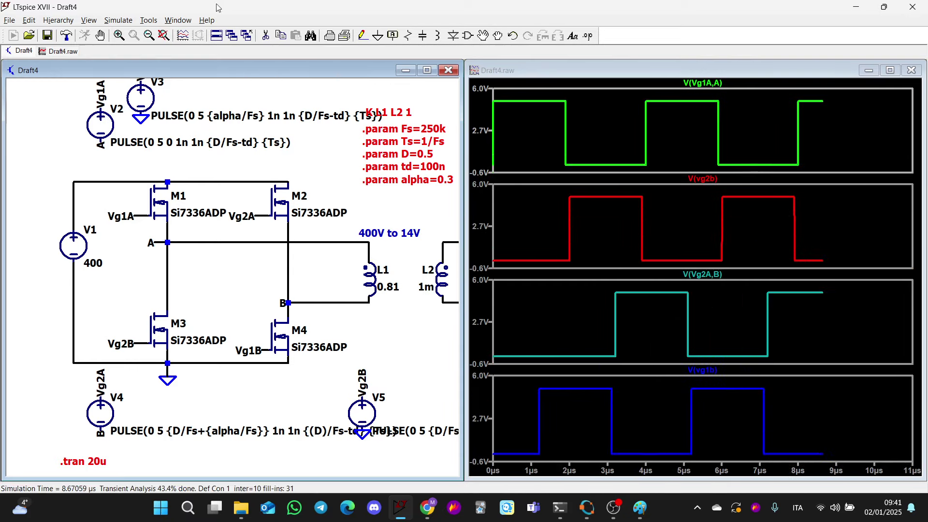
{"action": "left_click", "coordinate": [101, 39]}
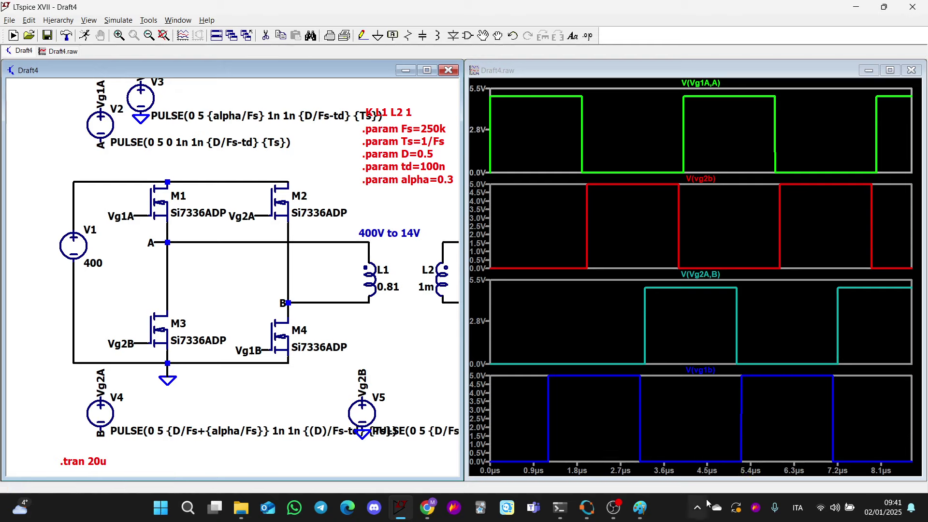
Capture the waveform window with the new gate traces using Flameshot and copy it.
{"action": "left_click", "coordinate": [755, 507]}
{"action": "left_click_drag", "start_coordinate": [447, 477], "coordinate": [806, 55]}
{"action": "left_click", "coordinate": [817, 257]}
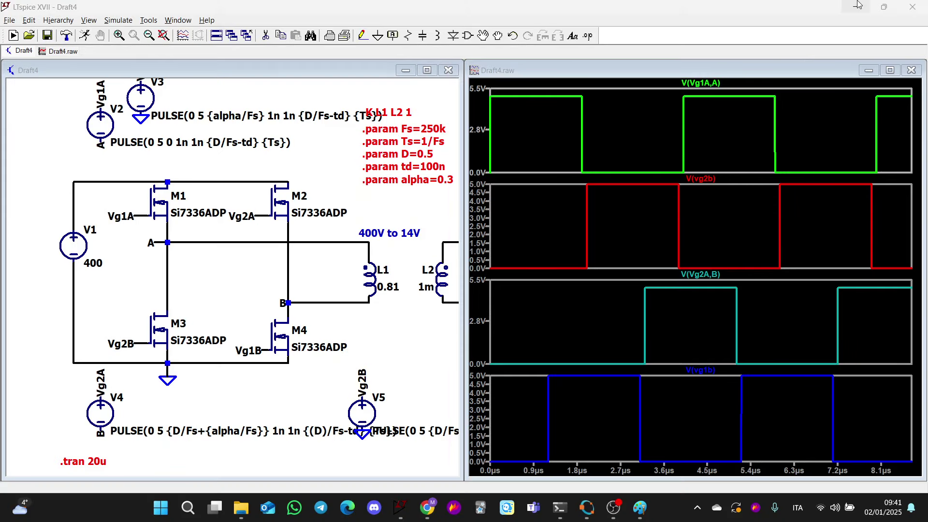
Switch to Paint, paste the new waveform capture over the old one beside the timing diagram and shrink it to about 473 × 558 px.
{"action": "left_click", "coordinate": [857, 5]}
{"action": "left_click", "coordinate": [400, 507]}
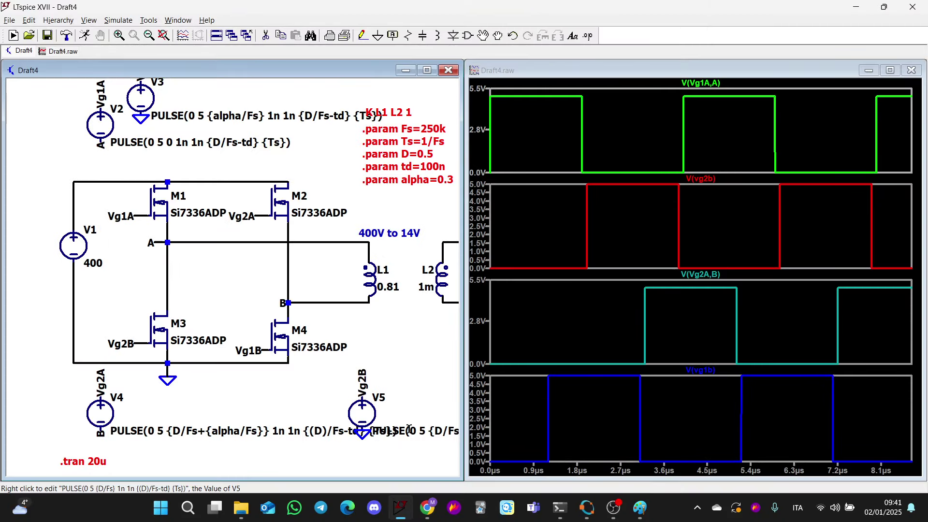
{"action": "left_click", "coordinate": [639, 507]}
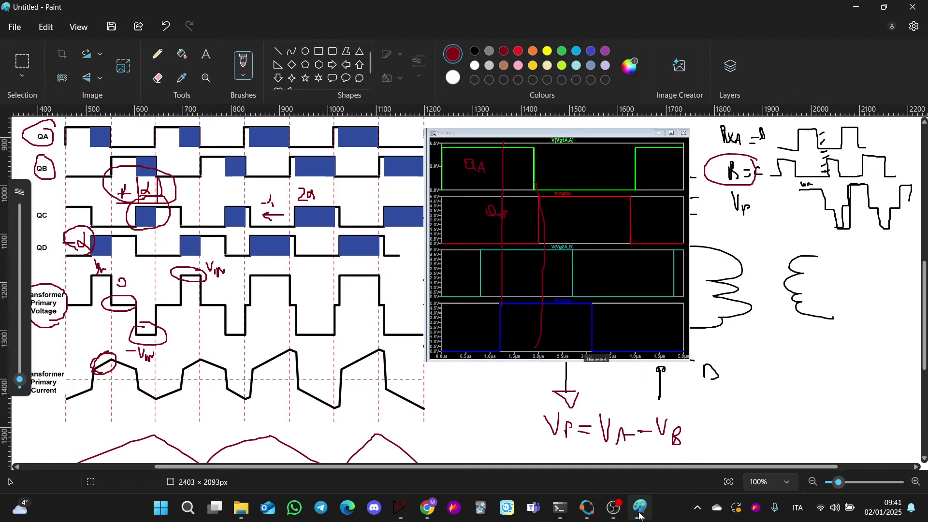
{"action": "key", "text": "ctrl+v"}
{"action": "left_click_drag", "start_coordinate": [184, 306], "coordinate": [592, 298]}
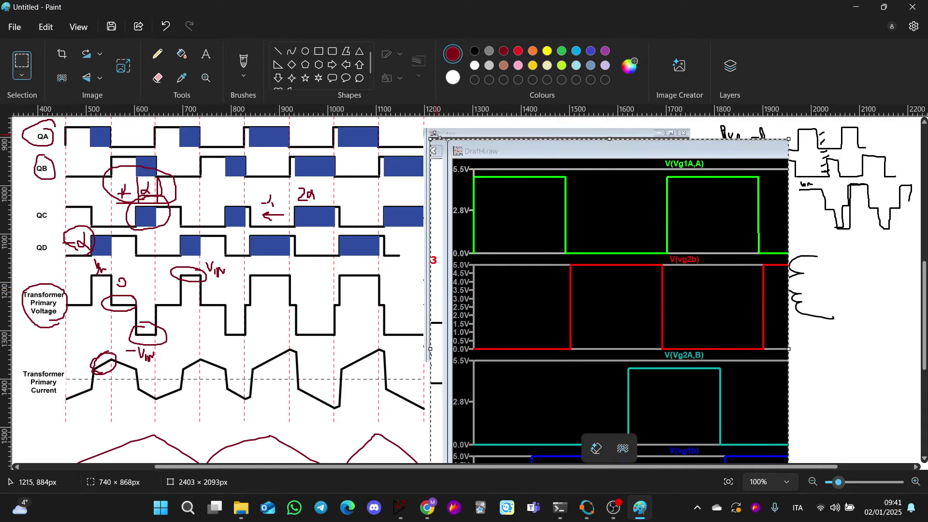
{"action": "left_click_drag", "start_coordinate": [434, 135], "coordinate": [559, 289]}
{"action": "left_click_drag", "start_coordinate": [598, 331], "coordinate": [467, 171]}
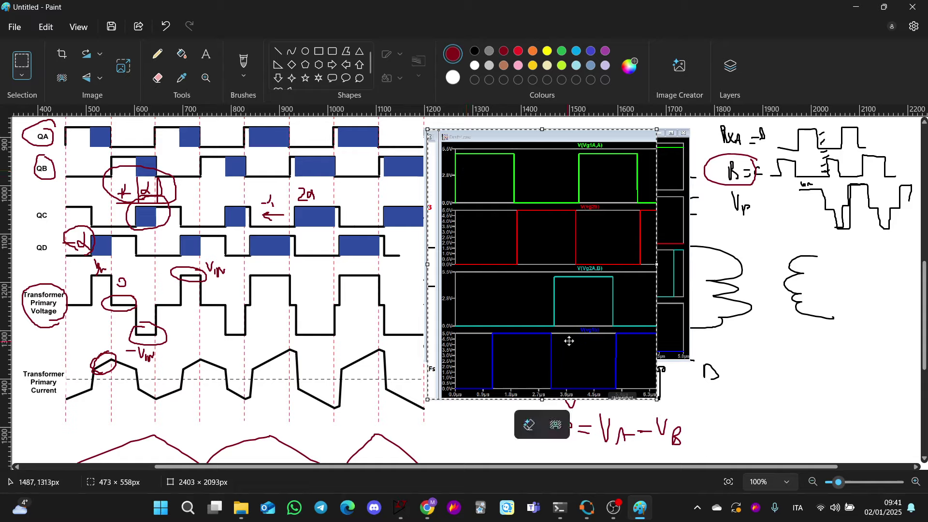
With the brush, circle QC and QD, write ON and OFF on the lower two captured traces, and scribble over the Vg2B–Vg2A overlap.
{"action": "left_click", "coordinate": [243, 61]}
{"action": "mouse_move", "coordinate": [32, 205]}
{"action": "left_mouse_down"}
{"action": "mouse_move", "coordinate": [51, 221]}
{"action": "mouse_move", "coordinate": [44, 207]}
{"action": "mouse_move", "coordinate": [32, 245]}
{"action": "mouse_move", "coordinate": [49, 234]}
{"action": "left_mouse_up"}
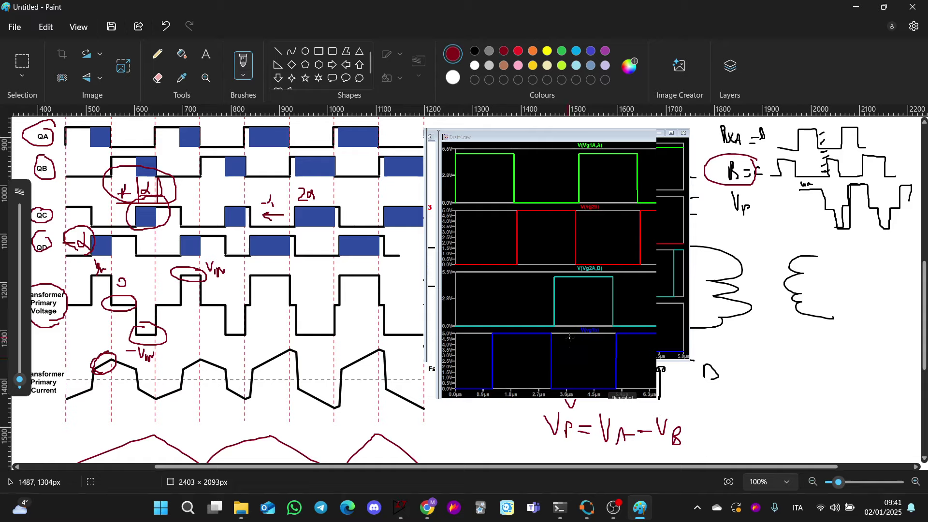
{"action": "left_click_drag", "start_coordinate": [576, 305], "coordinate": [590, 303]}
{"action": "left_click_drag", "start_coordinate": [585, 360], "coordinate": [586, 354]}
{"action": "left_click_drag", "start_coordinate": [561, 219], "coordinate": [568, 316]}
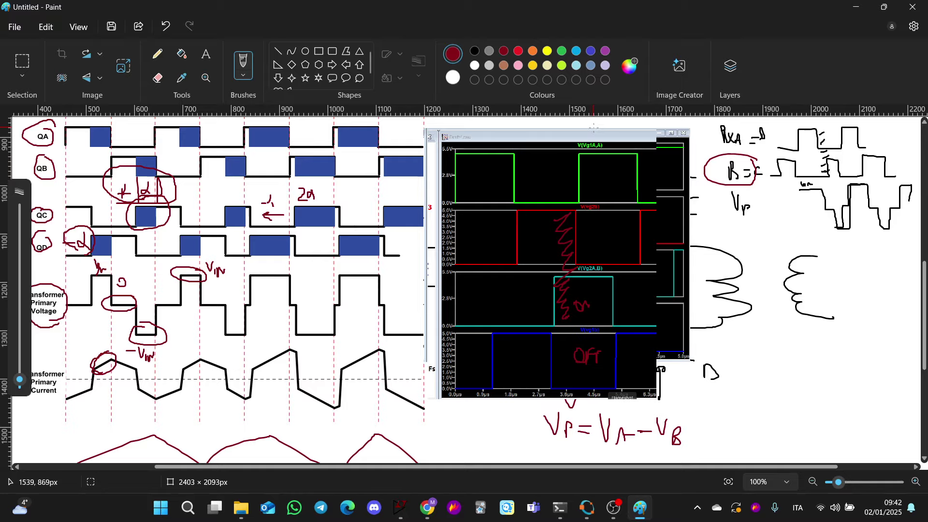
Return to LTspice, set the transient stop time to 1m and rerun the simulation.
{"action": "left_click", "coordinate": [855, 7]}
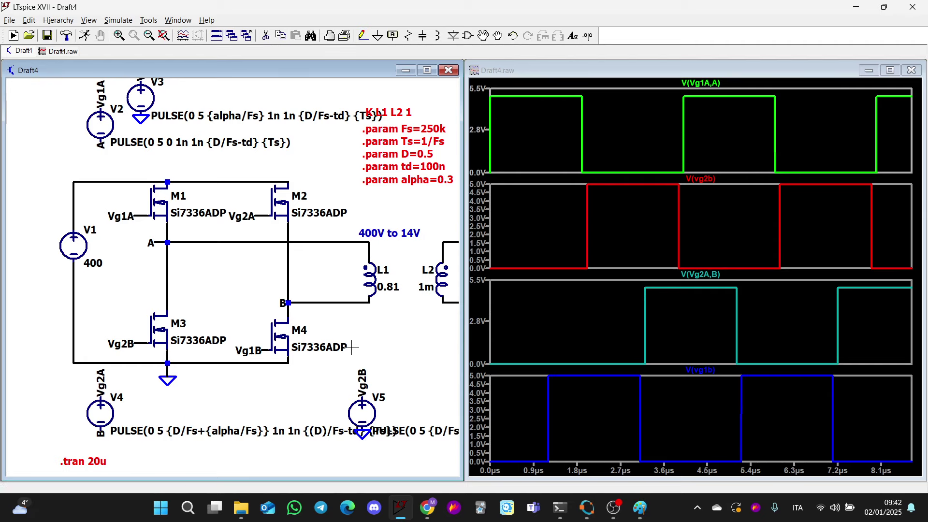
{"action": "scroll", "coordinate": [358, 355], "scroll_direction": "down", "scroll_amount": 1}
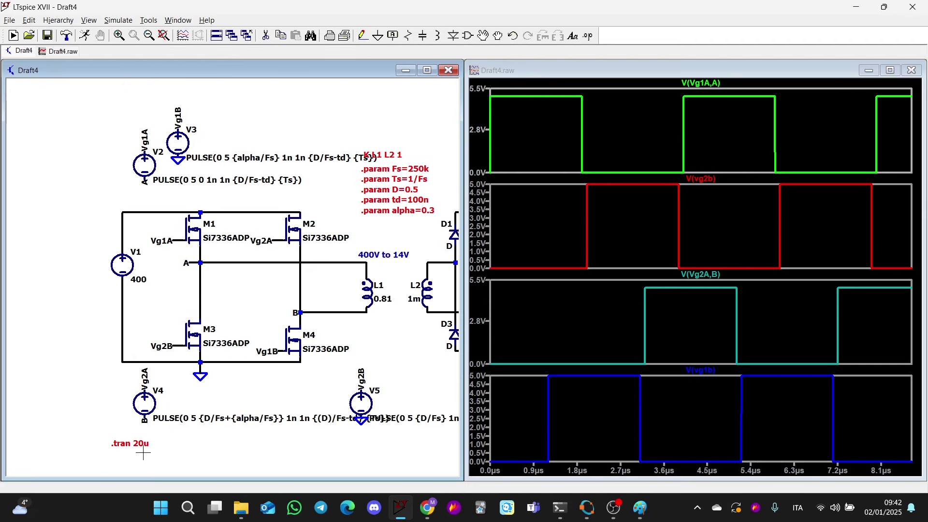
{"action": "double_click", "coordinate": [564, 197]}
{"action": "type", "text": "1m"}
{"action": "key", "text": "Return"}
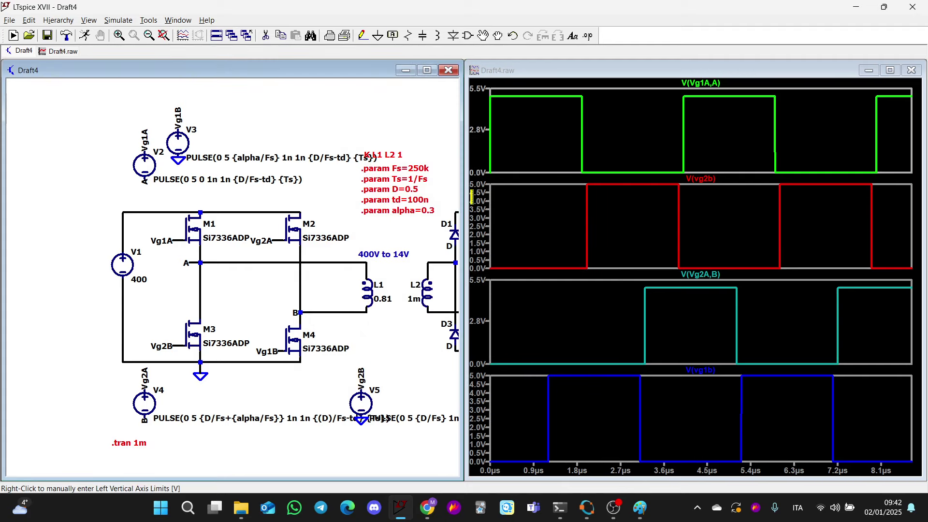
{"action": "left_click", "coordinate": [86, 36]}
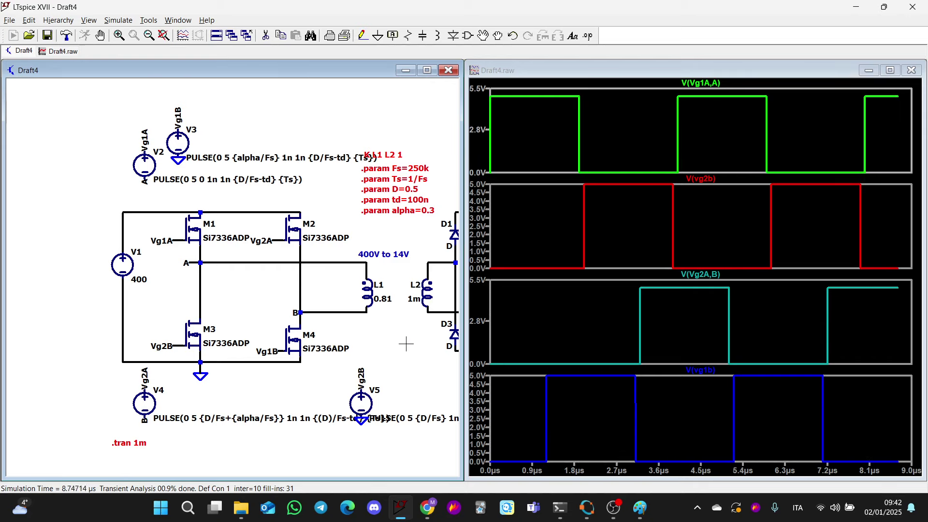
{"action": "scroll", "coordinate": [403, 344], "scroll_direction": "down", "scroll_amount": 2}
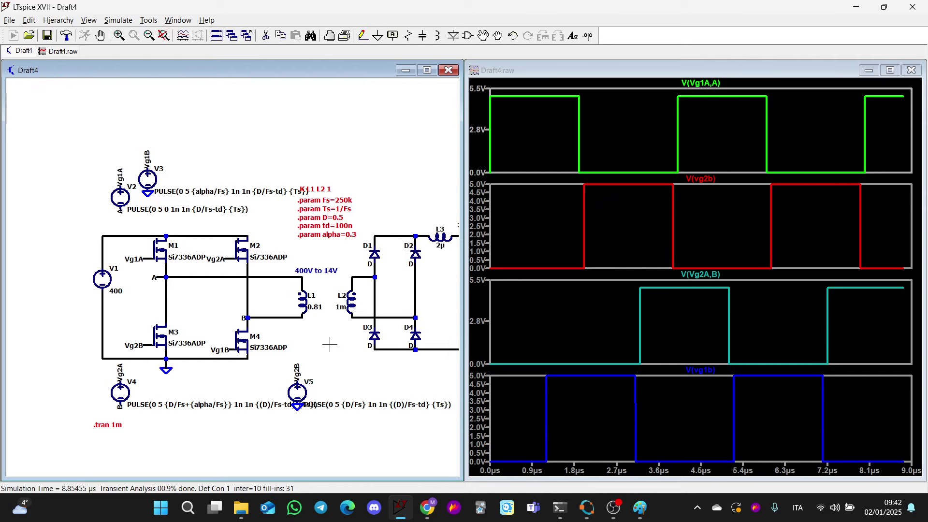
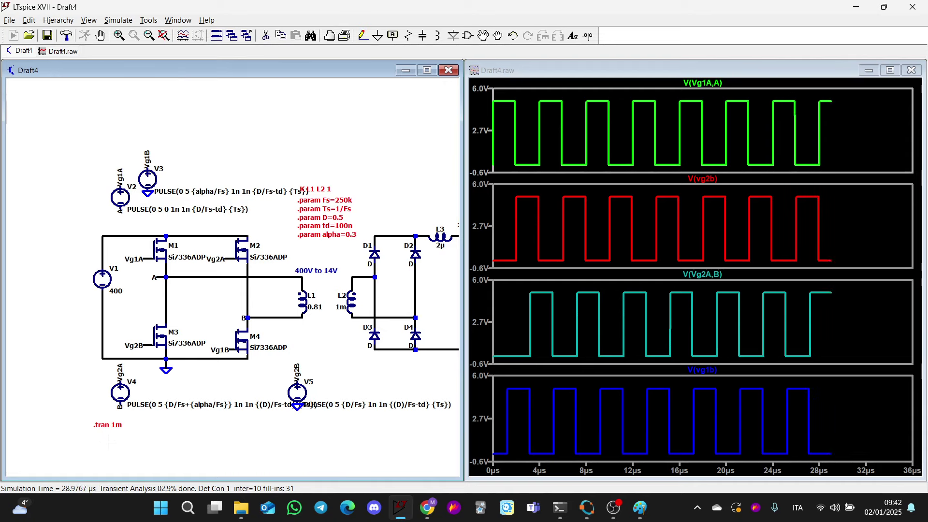
Add a plot pane above the gate traces and plot only the differential voltage between nodes A and B in it.
{"action": "scroll", "coordinate": [108, 445], "scroll_direction": "up", "scroll_amount": 2}
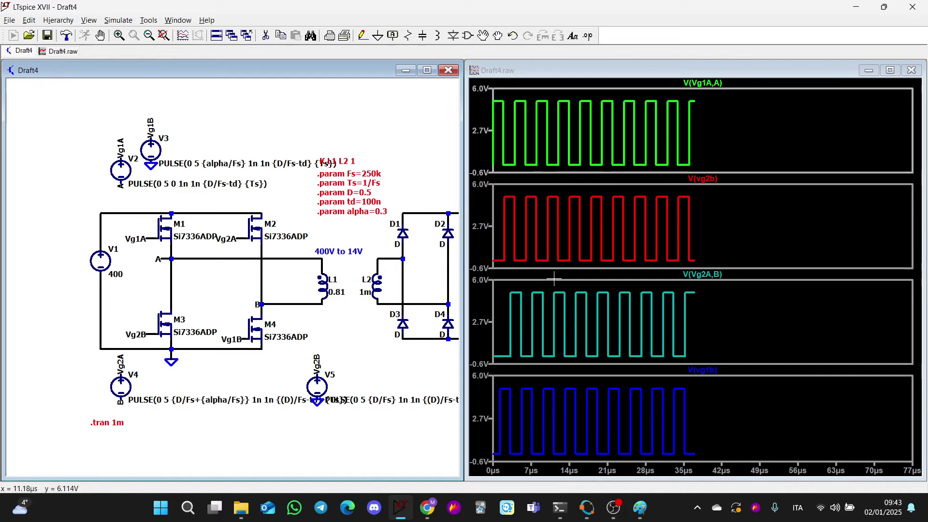
{"action": "right_click", "coordinate": [590, 166]}
{"action": "left_click", "coordinate": [602, 221]}
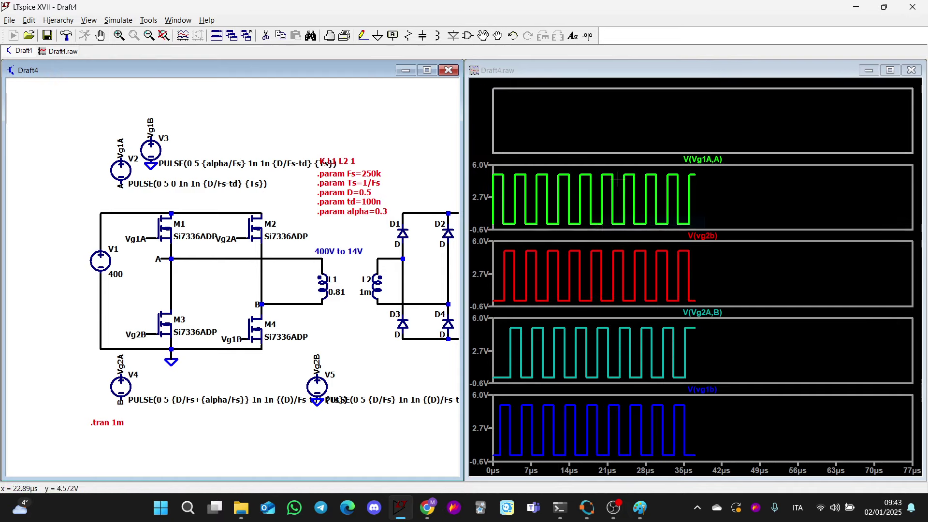
{"action": "scroll", "coordinate": [369, 299], "scroll_direction": "up", "scroll_amount": 2}
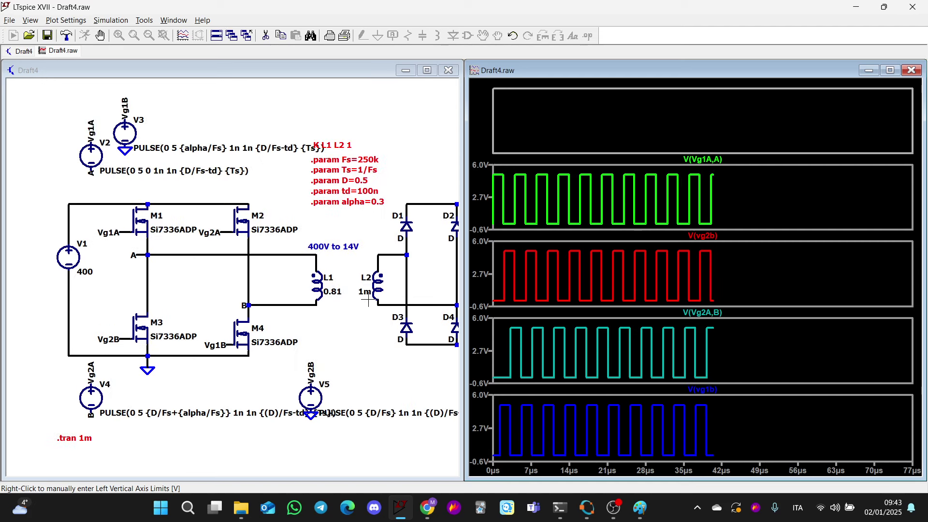
{"action": "left_click", "coordinate": [132, 457]}
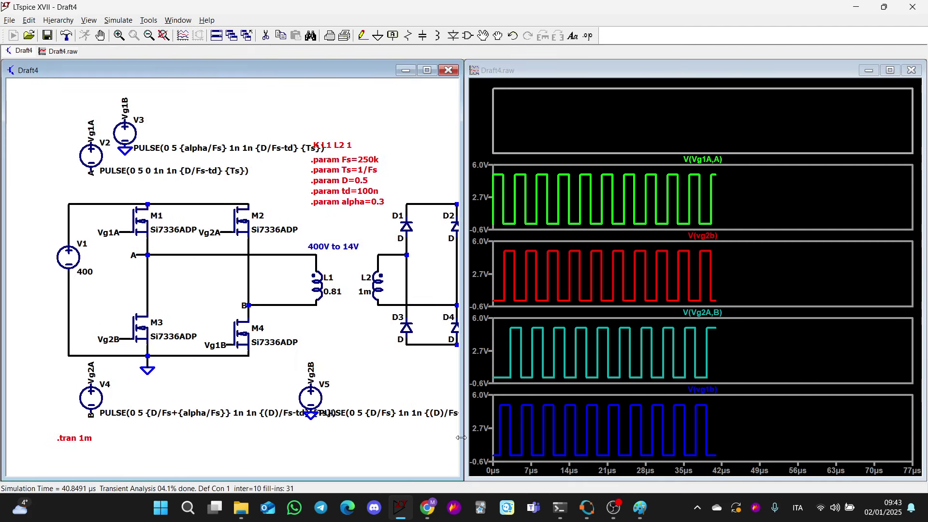
{"action": "left_click", "coordinate": [320, 284]}
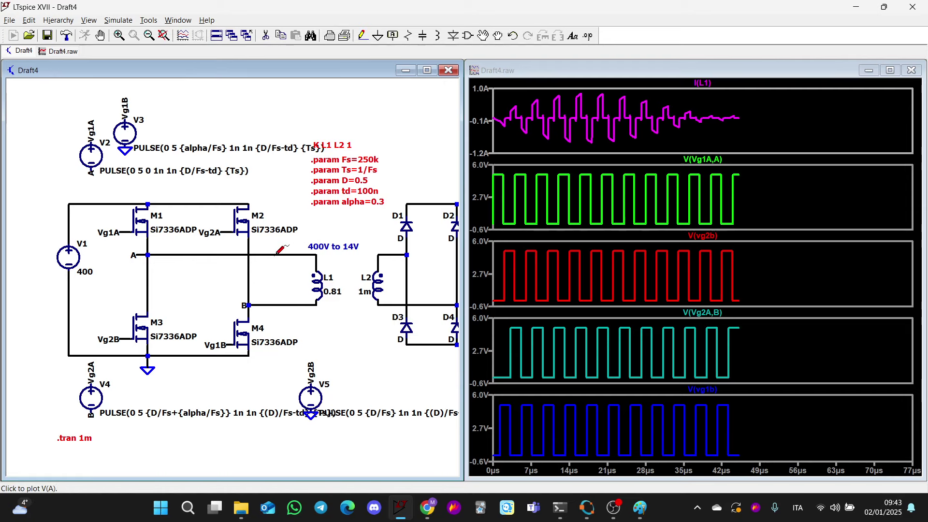
{"action": "left_click_drag", "start_coordinate": [269, 255], "coordinate": [279, 305]}
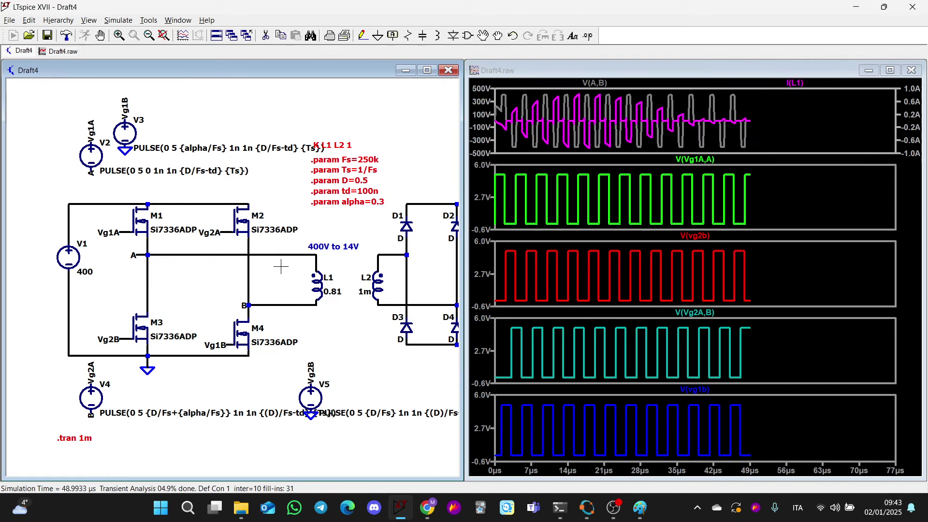
{"action": "left_click_drag", "start_coordinate": [280, 261], "coordinate": [290, 302]}
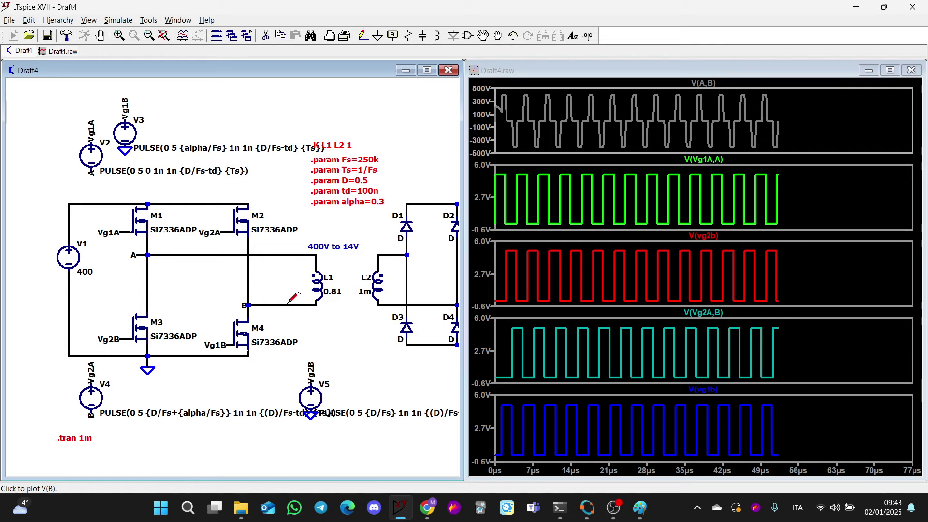
Examine a few periods of the V(A,B) waveform up close with a cursor and restore the full time range.
{"action": "left_click_drag", "start_coordinate": [623, 151], "coordinate": [694, 83]}
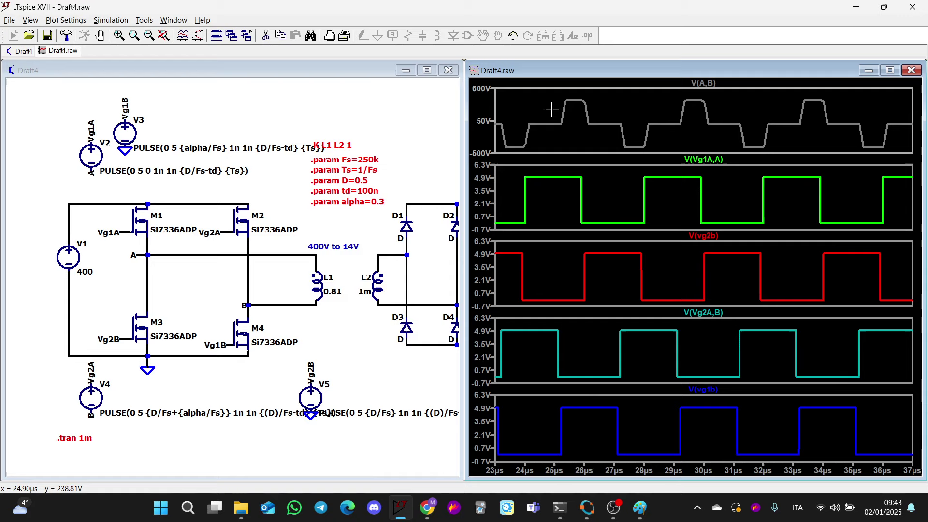
{"action": "left_click", "coordinate": [703, 83]}
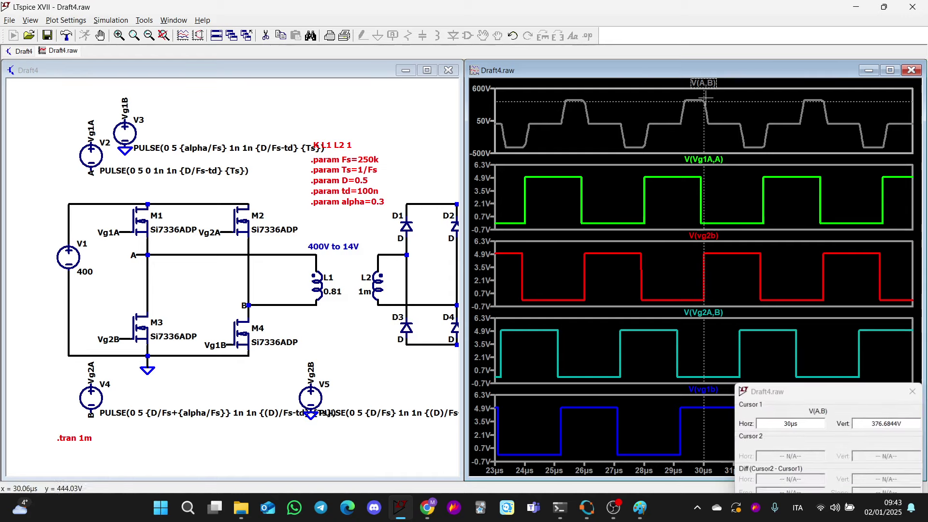
{"action": "left_click_drag", "start_coordinate": [660, 117], "coordinate": [666, 119]}
{"action": "left_click", "coordinate": [913, 391]}
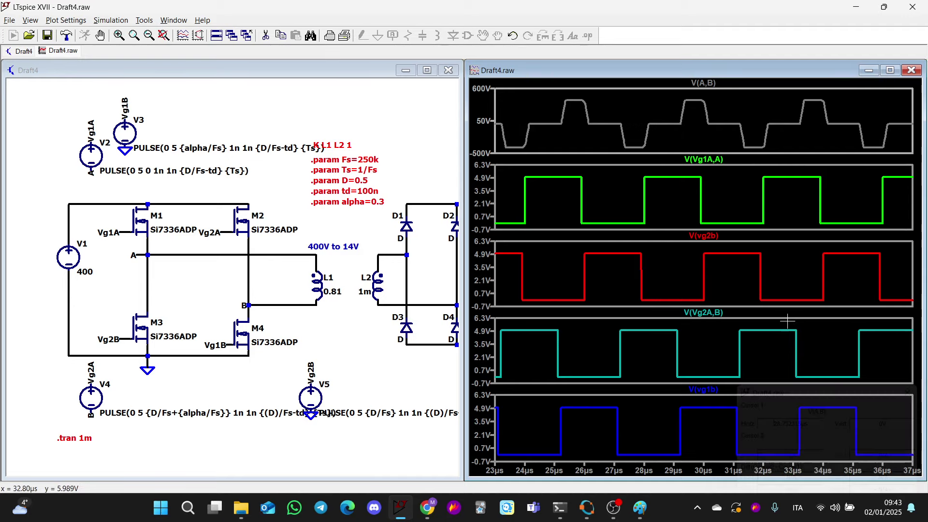
{"action": "right_click", "coordinate": [660, 117]}
{"action": "left_click", "coordinate": [670, 124]}
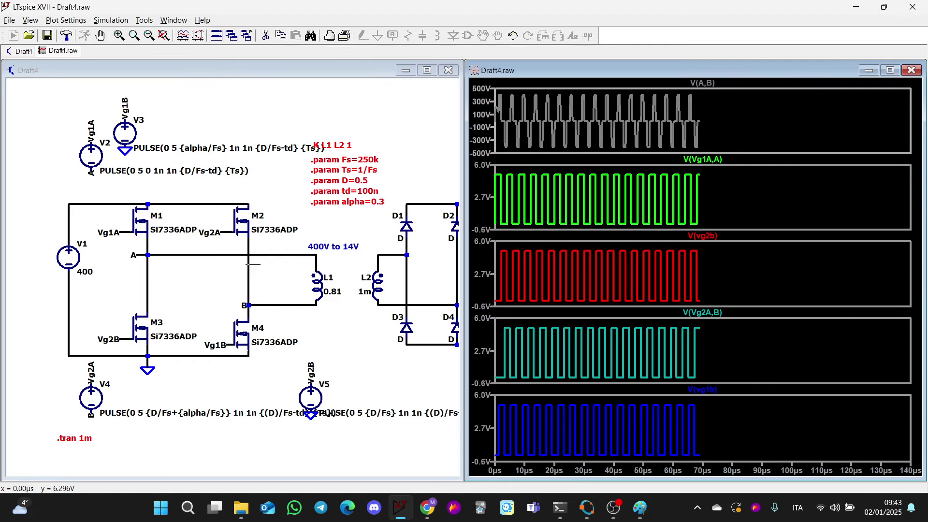
Add another plot pane above V(A,B) and plot the current through L1 in it.
{"action": "scroll", "coordinate": [68, 250], "scroll_direction": "up", "scroll_amount": 1}
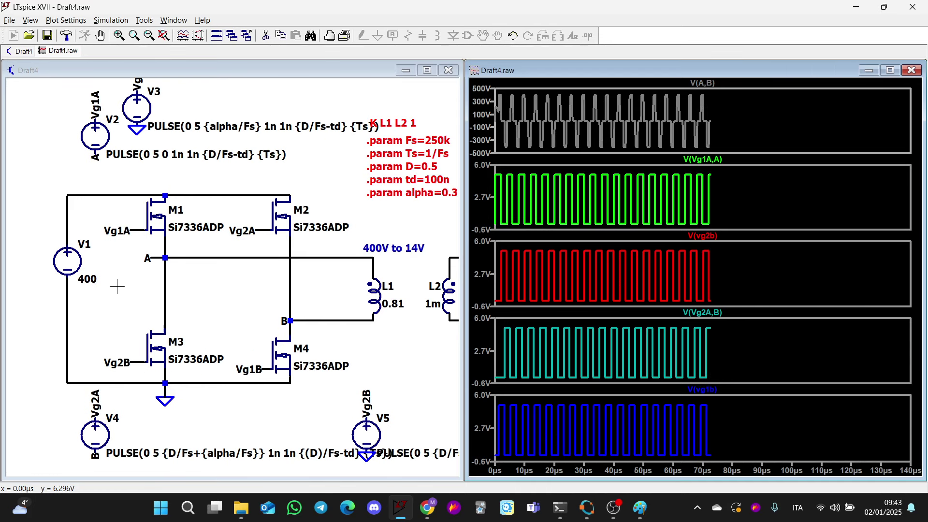
{"action": "left_click", "coordinate": [403, 377]}
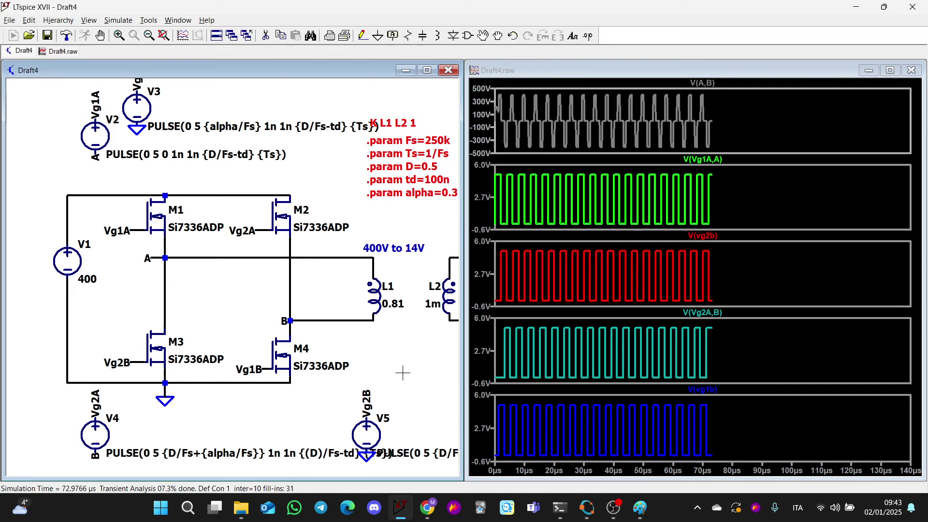
{"action": "left_click_drag", "start_coordinate": [403, 372], "coordinate": [348, 375]}
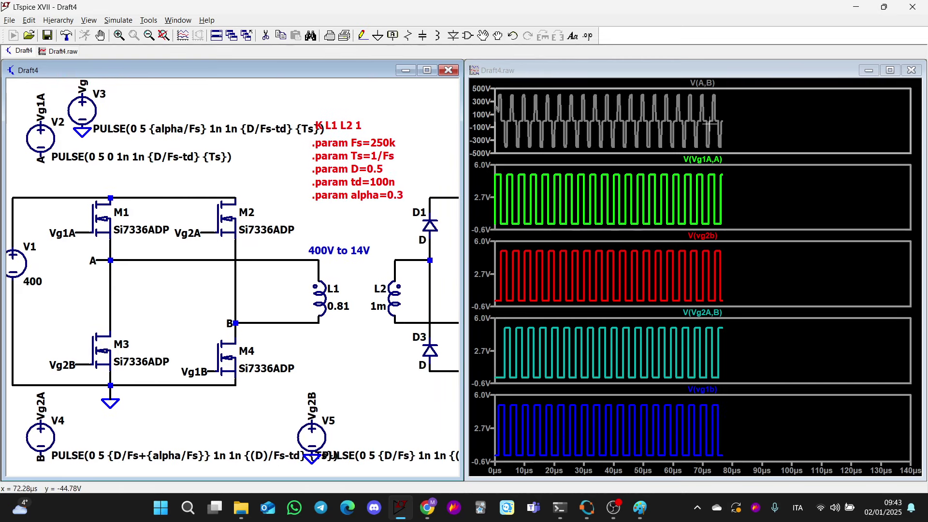
{"action": "right_click", "coordinate": [736, 115]}
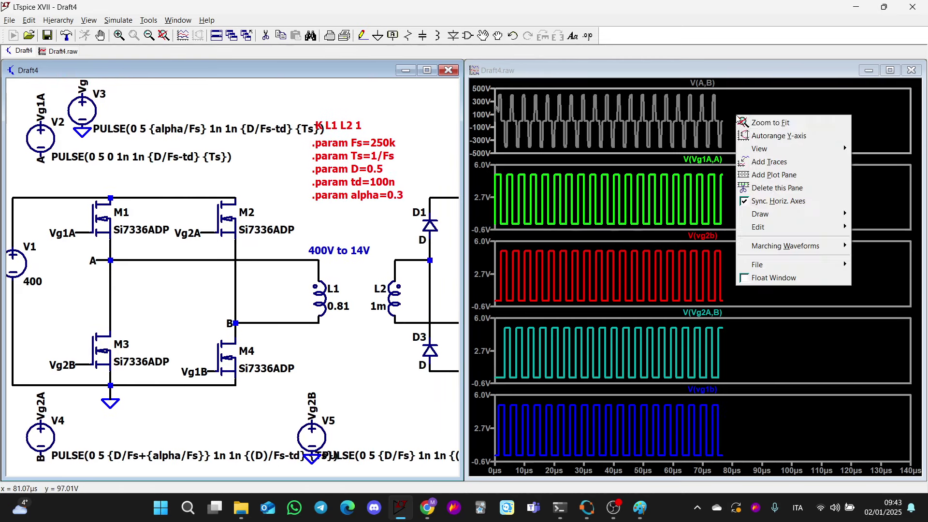
{"action": "left_click", "coordinate": [763, 174]}
{"action": "scroll", "coordinate": [330, 309], "scroll_direction": "up", "scroll_amount": 1}
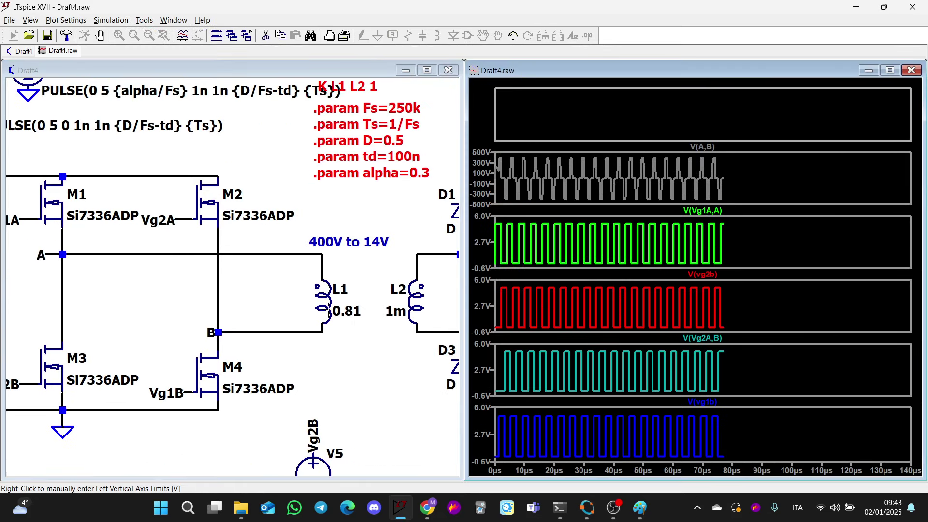
{"action": "left_click_drag", "start_coordinate": [358, 342], "coordinate": [304, 342]}
{"action": "left_click", "coordinate": [278, 298]}
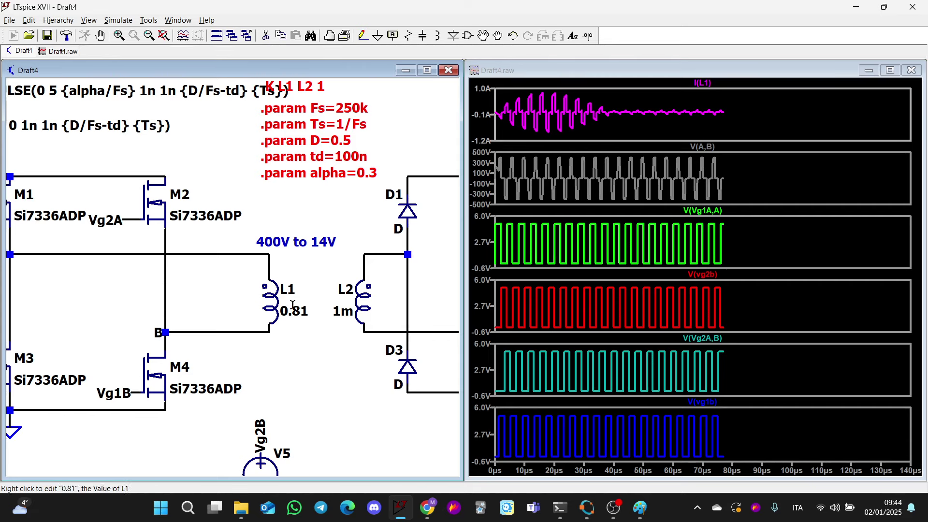
Examine the latest periods of the L1 current against the primary voltage and gate signals, and restore the full time range.
{"action": "left_click_drag", "start_coordinate": [696, 104], "coordinate": [743, 121]}
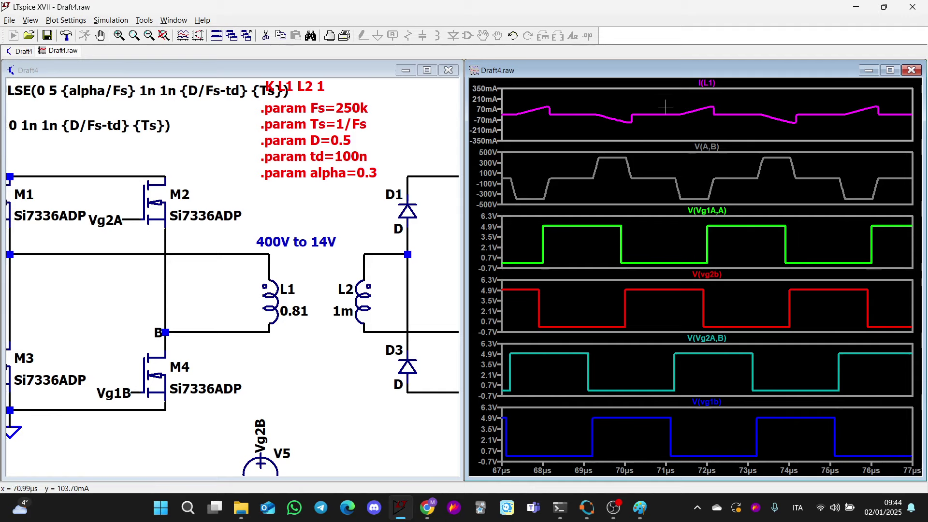
{"action": "left_click_drag", "start_coordinate": [659, 101], "coordinate": [895, 108]}
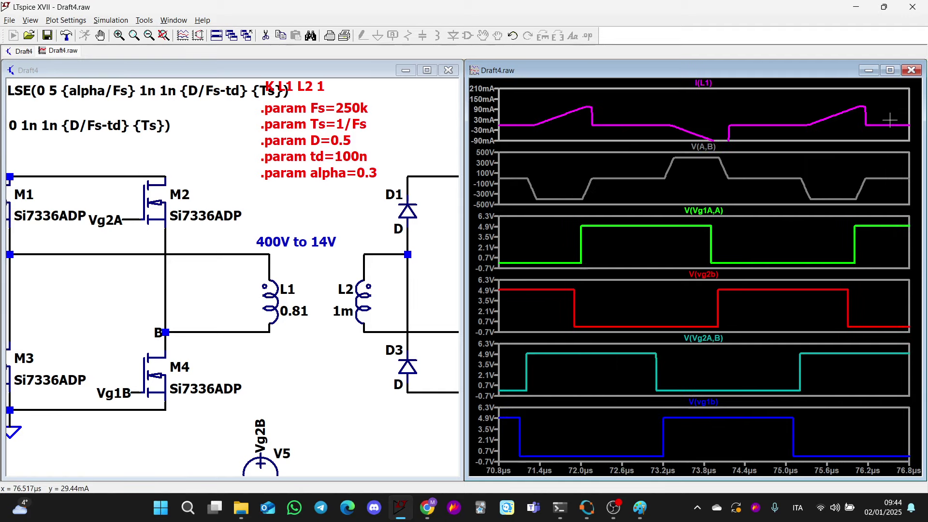
{"action": "right_click", "coordinate": [725, 86]}
{"action": "right_click", "coordinate": [643, 87]}
{"action": "left_click", "coordinate": [686, 95]}
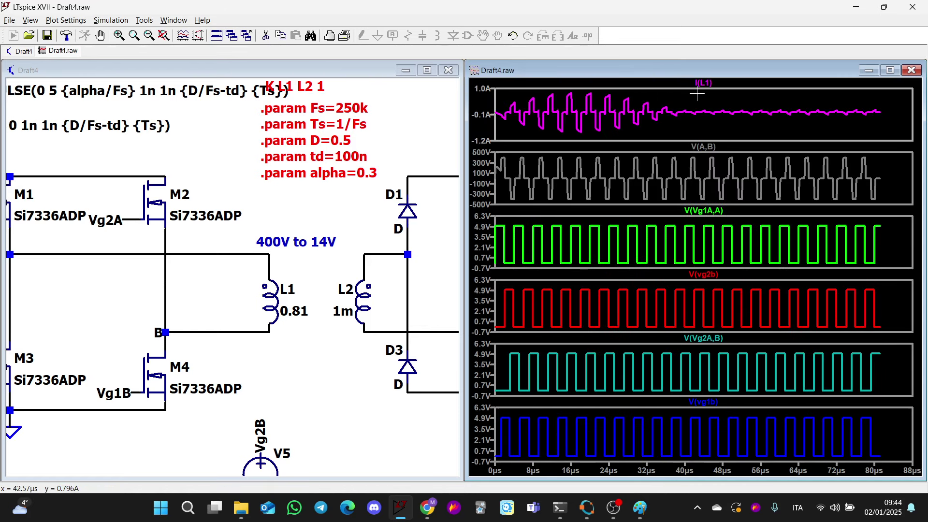
Add an empty plot pane above the others, and delete the L1 current trace together with its pane.
{"action": "right_click", "coordinate": [697, 94]}
{"action": "left_click", "coordinate": [720, 153]}
{"action": "right_click", "coordinate": [702, 138]}
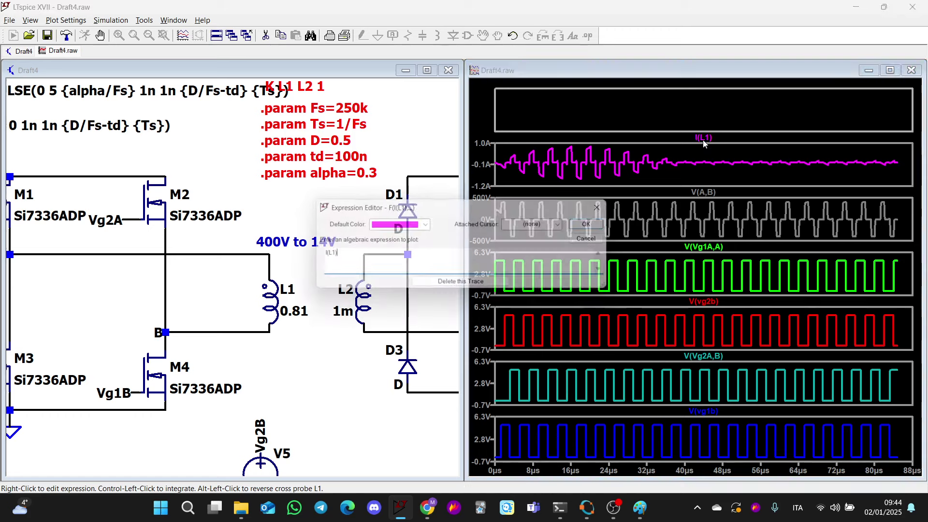
{"action": "left_click", "coordinate": [462, 288]}
{"action": "right_click", "coordinate": [669, 166]}
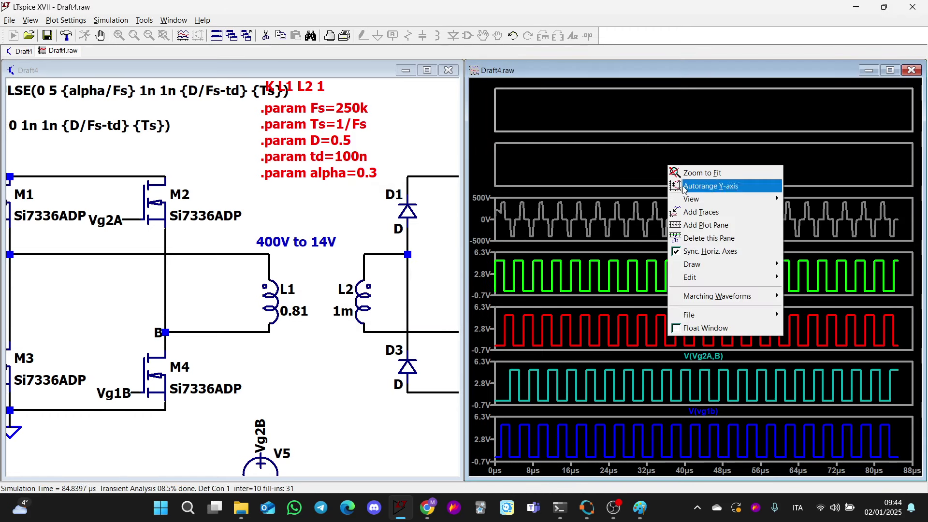
{"action": "left_click", "coordinate": [708, 238]}
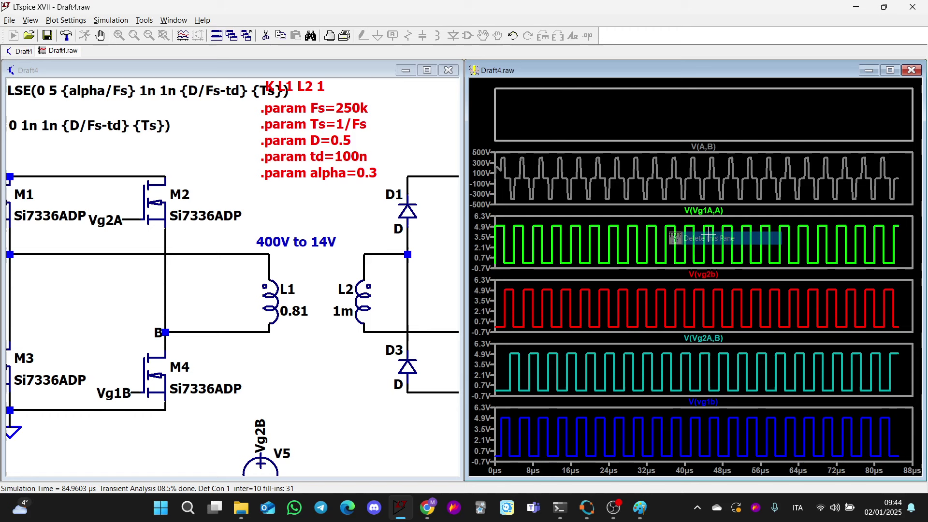
Plot the output voltage Vo in the empty pane above V(A,B), and delete that pane.
{"action": "left_click", "coordinate": [375, 276]}
{"action": "scroll", "coordinate": [374, 276], "scroll_direction": "down", "scroll_amount": 3}
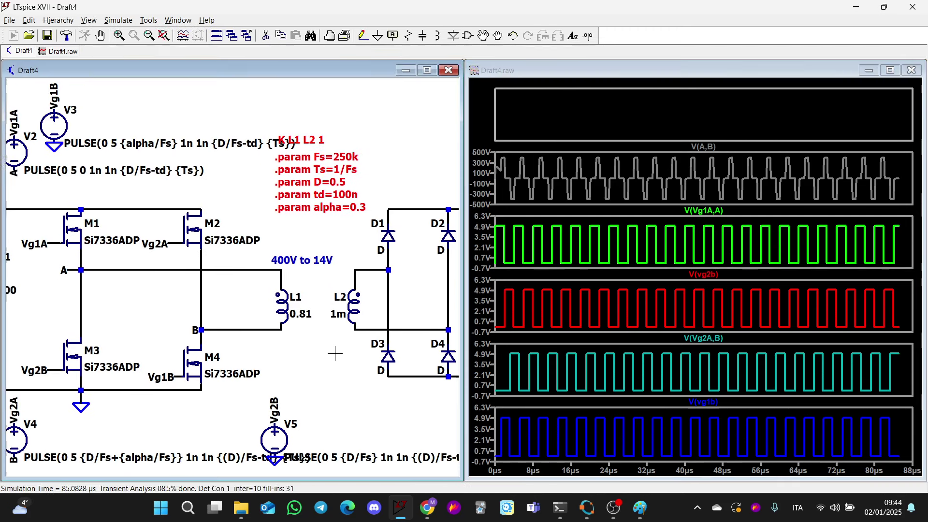
{"action": "left_click_drag", "start_coordinate": [335, 354], "coordinate": [131, 355]}
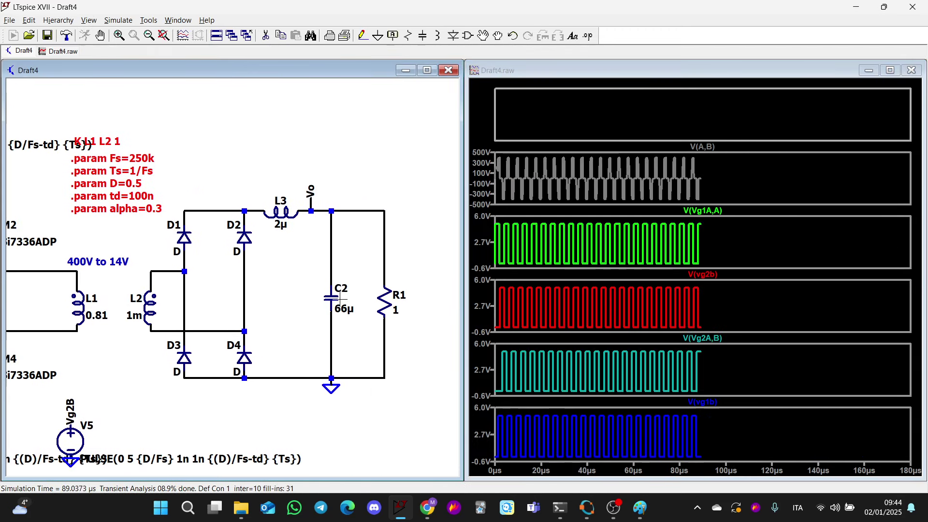
{"action": "left_click", "coordinate": [334, 208]}
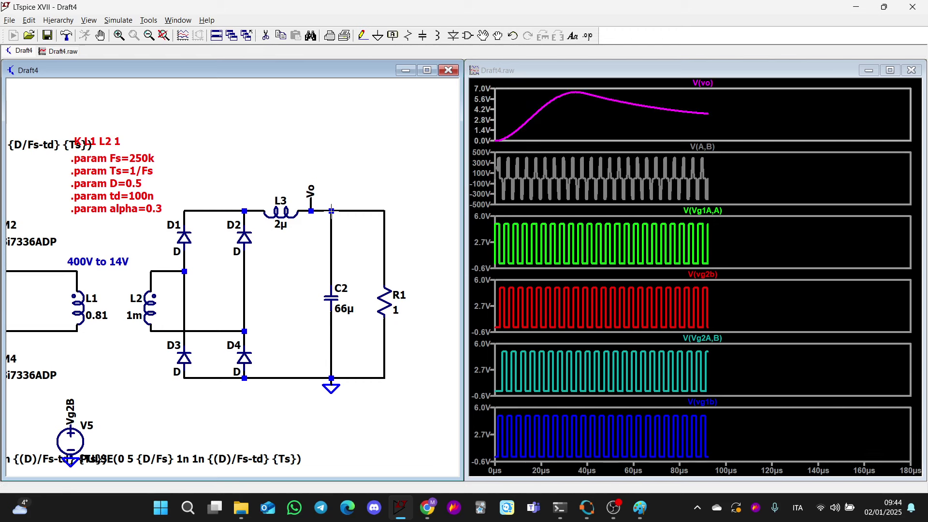
{"action": "right_click", "coordinate": [703, 109]}
{"action": "left_click", "coordinate": [730, 167]}
Plot the output voltage Vo over the V(A,B) trace, and delete the pane holding both traces.
{"action": "scroll", "coordinate": [290, 261], "scroll_direction": "down", "scroll_amount": 1}
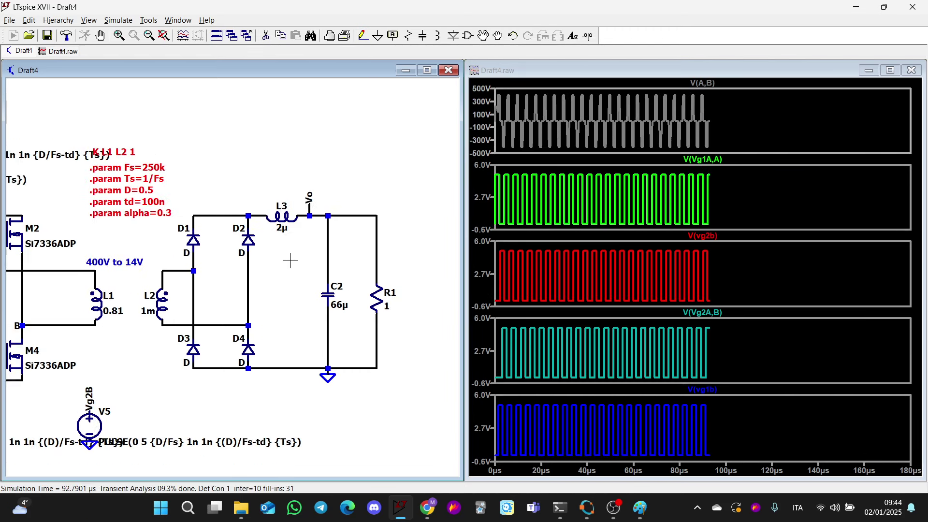
{"action": "left_click_drag", "start_coordinate": [291, 261], "coordinate": [389, 263]}
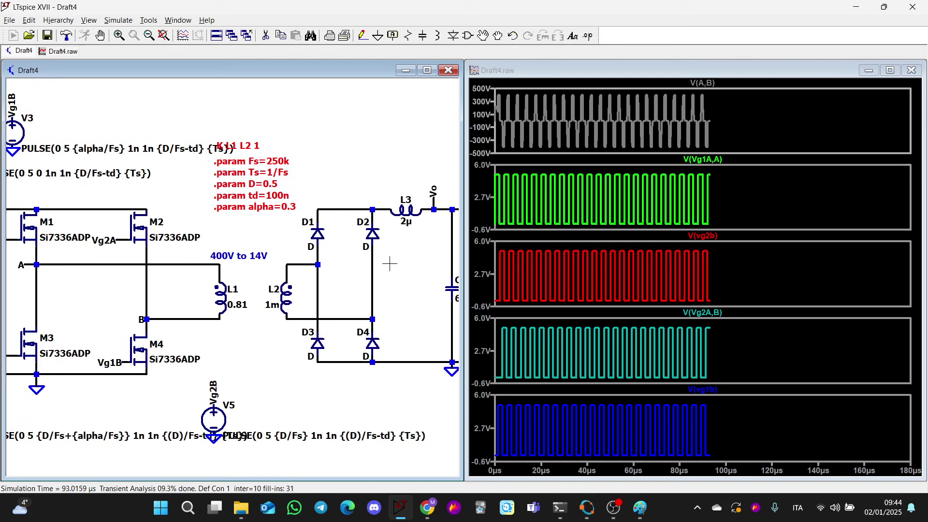
{"action": "left_click_drag", "start_coordinate": [389, 263], "coordinate": [352, 268]}
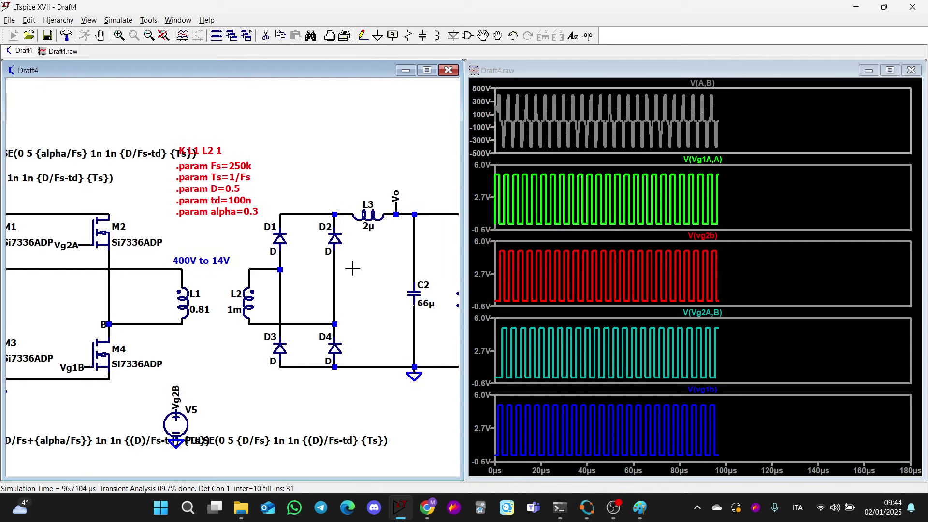
{"action": "left_click", "coordinate": [417, 210]}
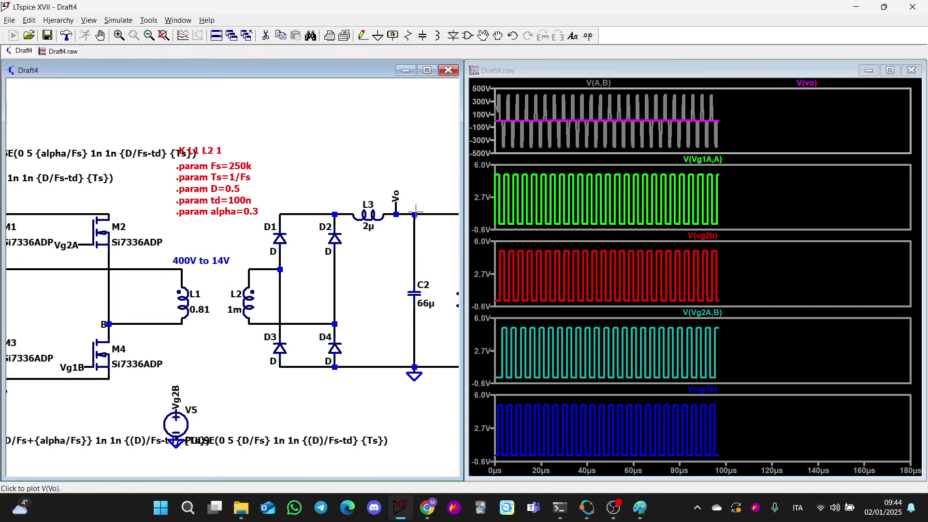
{"action": "right_click", "coordinate": [718, 113]}
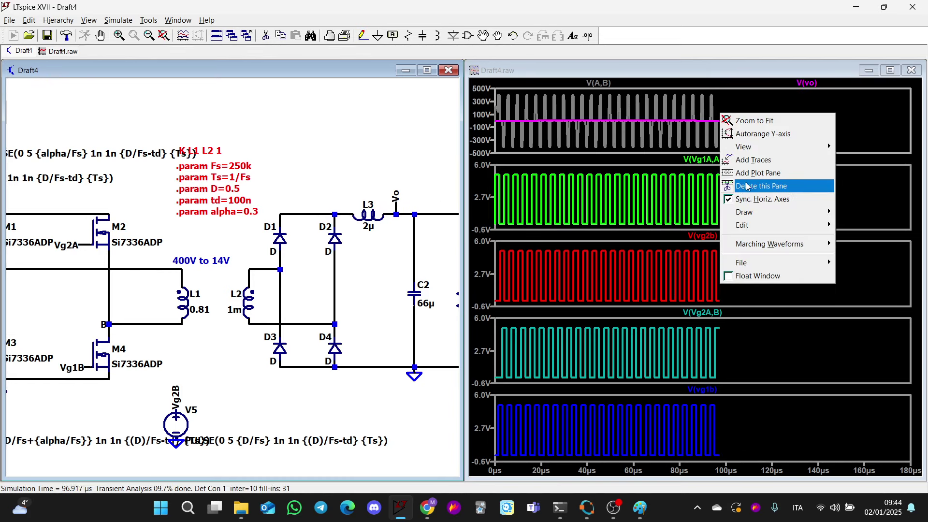
{"action": "left_click", "coordinate": [744, 187]}
Add a plot pane above the gate signals and plot the differential voltage V(A,B) in it.
{"action": "right_click", "coordinate": [720, 130]}
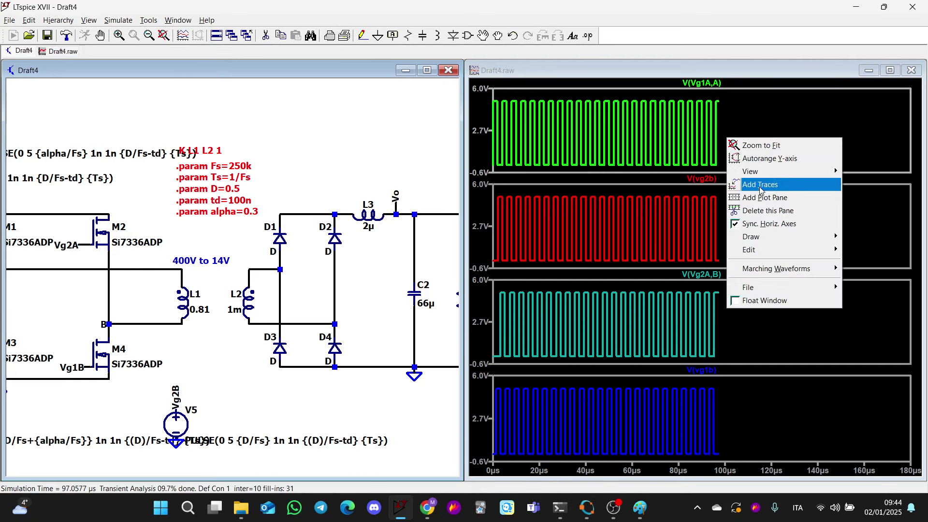
{"action": "left_click", "coordinate": [770, 197]}
{"action": "scroll", "coordinate": [165, 280], "scroll_direction": "up", "scroll_amount": 3}
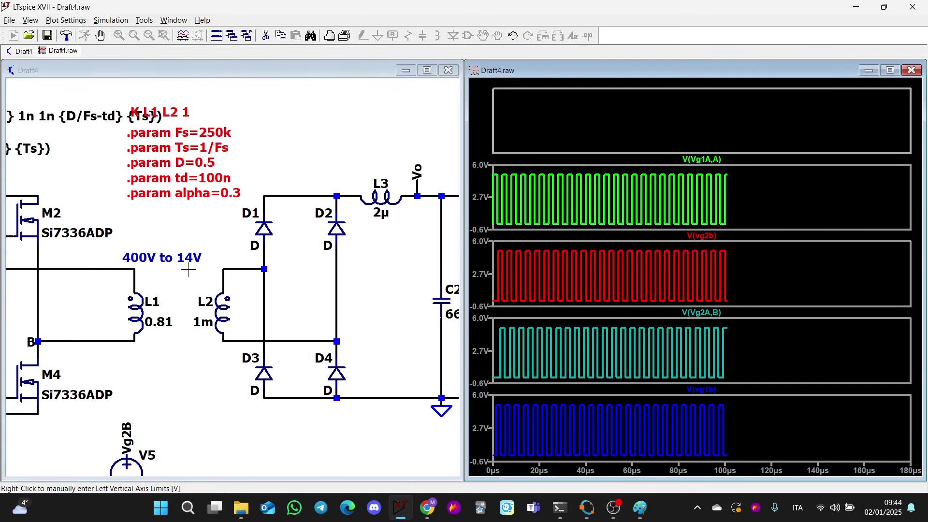
{"action": "mouse_move", "coordinate": [166, 267]}
{"action": "left_mouse_down"}
{"action": "mouse_move", "coordinate": [173, 323]}
{"action": "mouse_move", "coordinate": [165, 339]}
{"action": "left_mouse_up"}
Add another plot pane above V(A,B) and plot the output voltage Vo in it.
{"action": "right_click", "coordinate": [736, 107]}
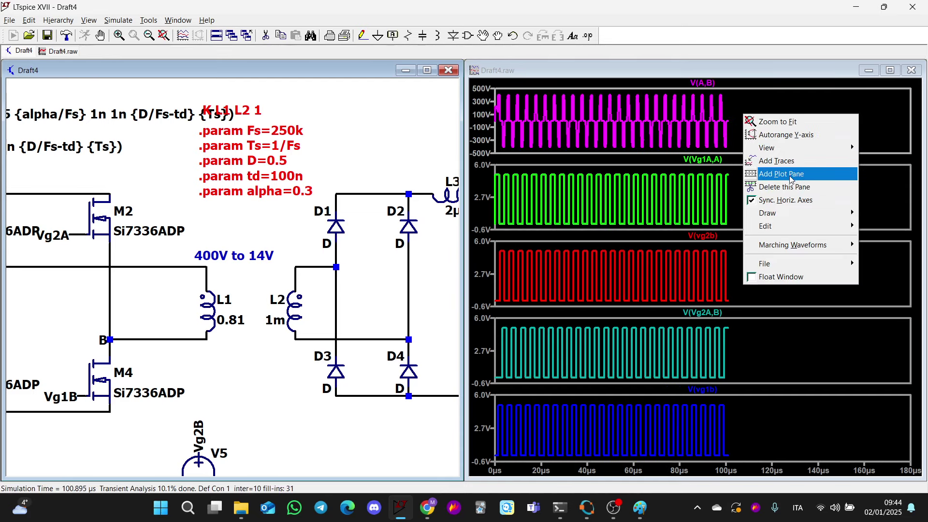
{"action": "left_click", "coordinate": [769, 174]}
{"action": "left_click_drag", "start_coordinate": [387, 177], "coordinate": [169, 185]}
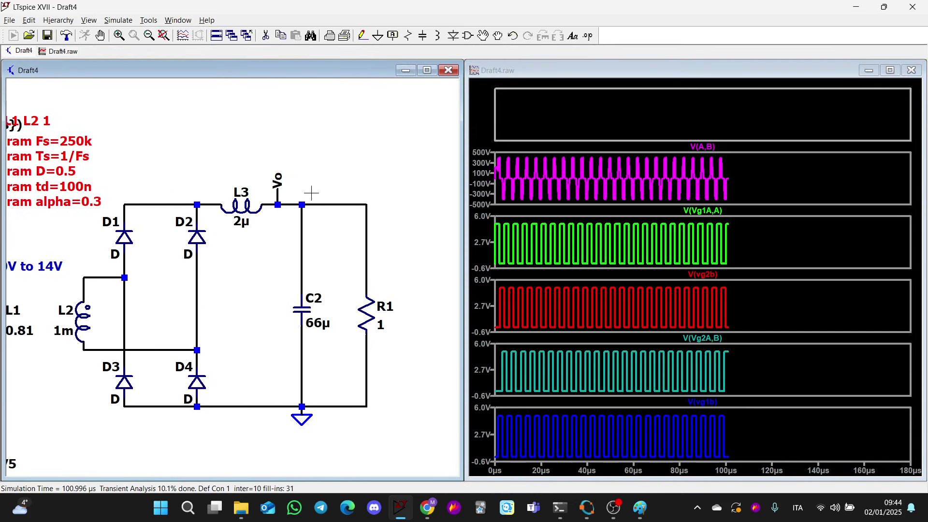
{"action": "left_click", "coordinate": [311, 200]}
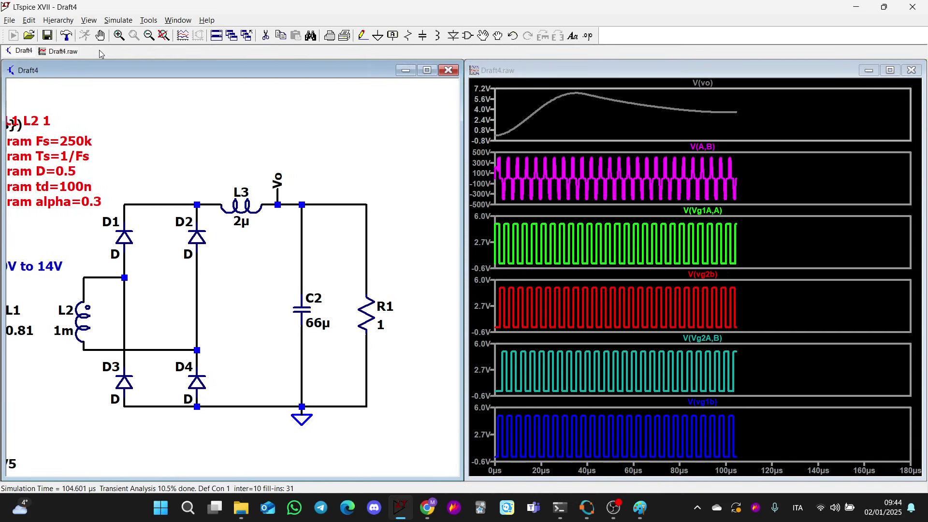
Halt the running simulation and set the alpha parameter to 0.2.
{"action": "left_click", "coordinate": [101, 35]}
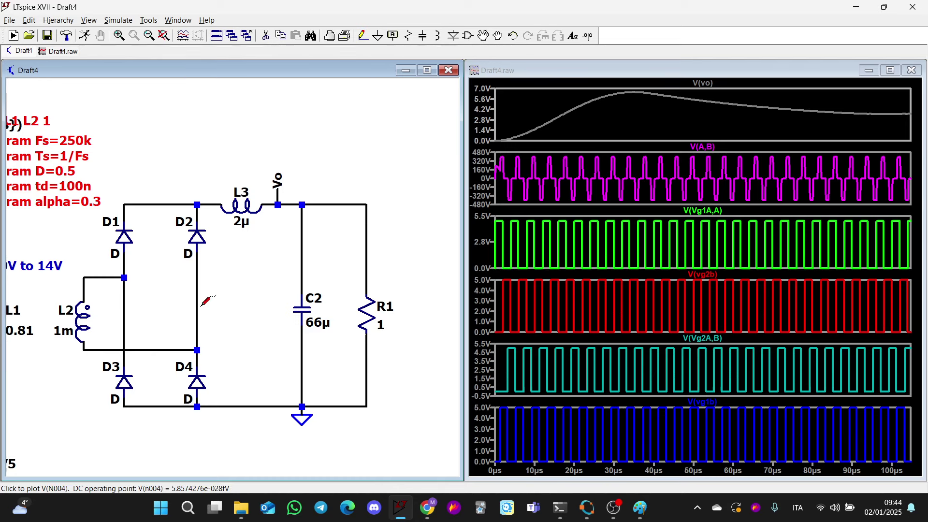
{"action": "left_click_drag", "start_coordinate": [158, 294], "coordinate": [386, 265]}
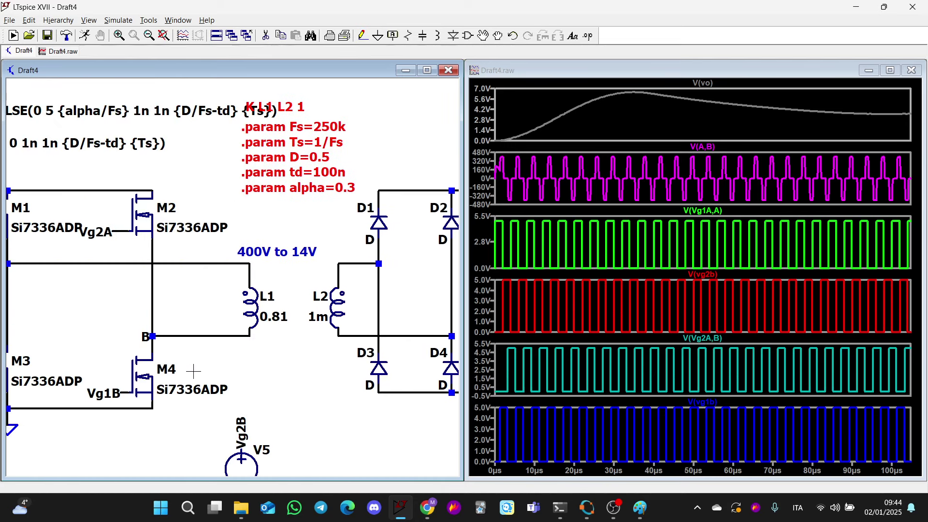
{"action": "left_click_drag", "start_coordinate": [125, 359], "coordinate": [284, 354]}
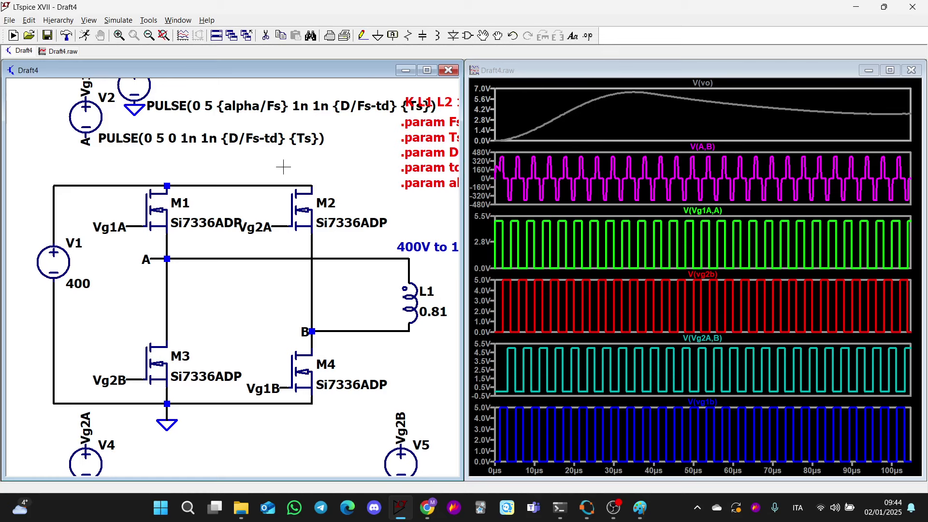
{"action": "left_click_drag", "start_coordinate": [381, 192], "coordinate": [254, 196]}
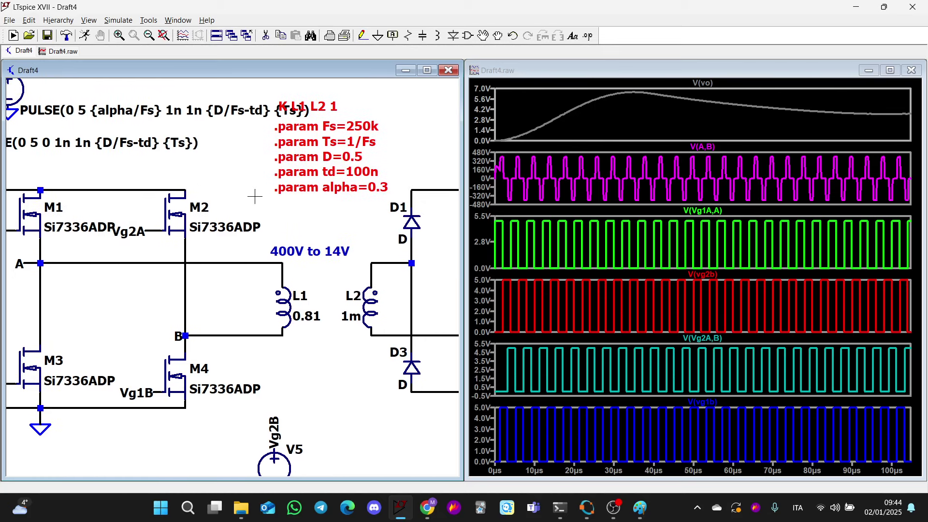
{"action": "right_click", "coordinate": [381, 189]}
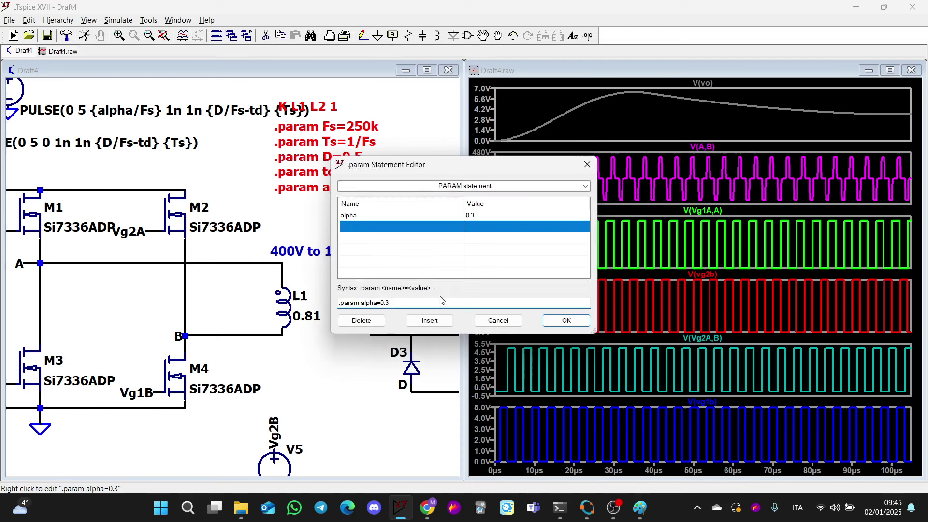
{"action": "type", "text": "2"}
{"action": "key", "text": "Return"}
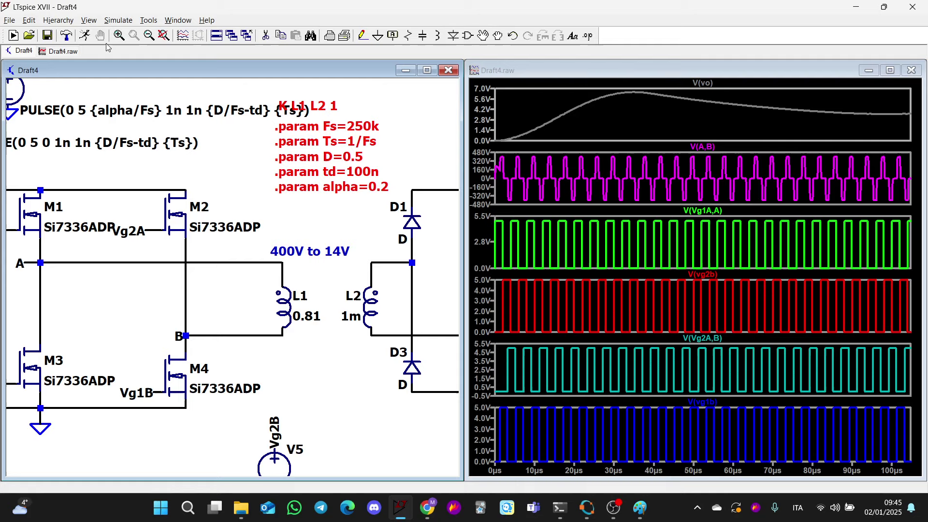
Rerun the transient simulation and follow the output voltage alongside the schematic while it runs, halting it after about 100 µs.
{"action": "left_click", "coordinate": [91, 39]}
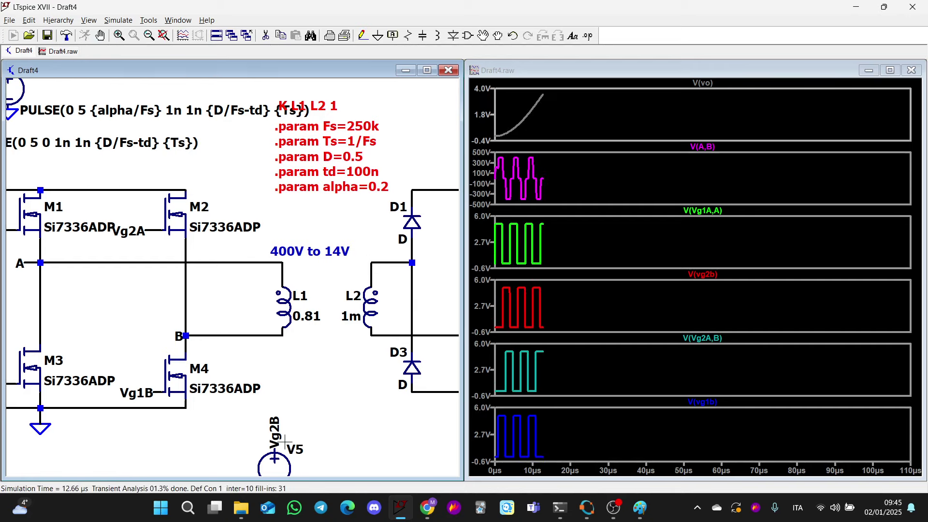
{"action": "scroll", "coordinate": [285, 441], "scroll_direction": "down", "scroll_amount": 1}
{"action": "left_click_drag", "start_coordinate": [231, 400], "coordinate": [379, 342]}
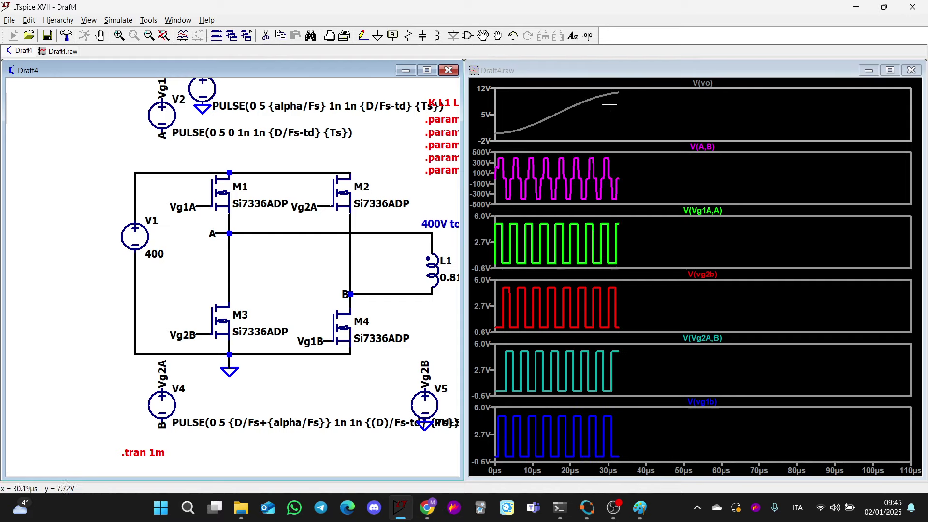
{"action": "left_click_drag", "start_coordinate": [409, 161], "coordinate": [240, 209]}
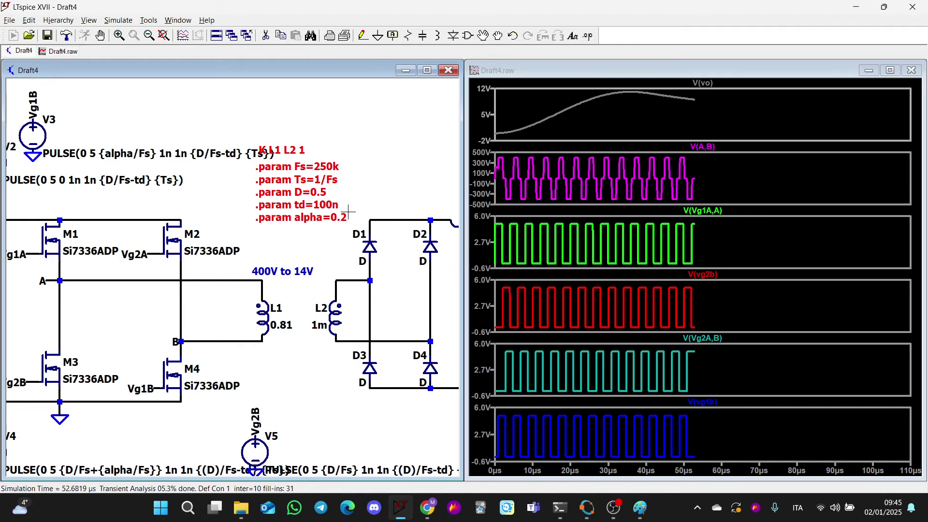
{"action": "left_click_drag", "start_coordinate": [396, 186], "coordinate": [335, 185]}
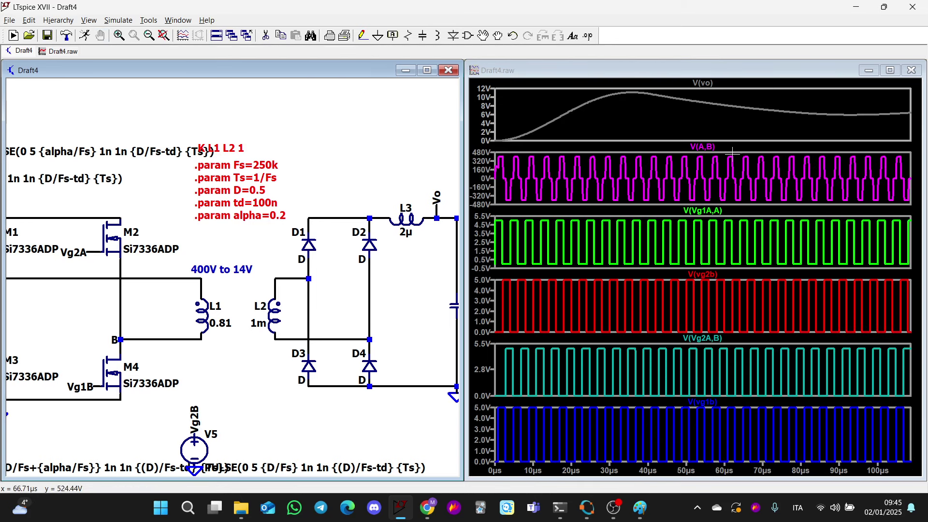
Examine one period of V(A,B) against the gate signals up close, and compare it with the timing diagram in Paint before returning to LTspice.
{"action": "left_click_drag", "start_coordinate": [246, 305], "coordinate": [419, 269]}
{"action": "left_click_drag", "start_coordinate": [560, 470], "coordinate": [581, 469]}
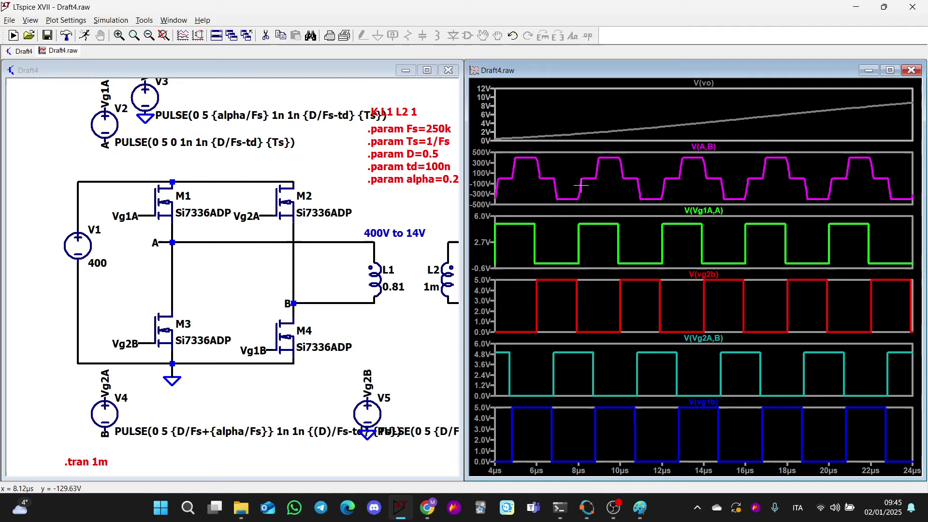
{"action": "left_click_drag", "start_coordinate": [568, 198], "coordinate": [651, 144]}
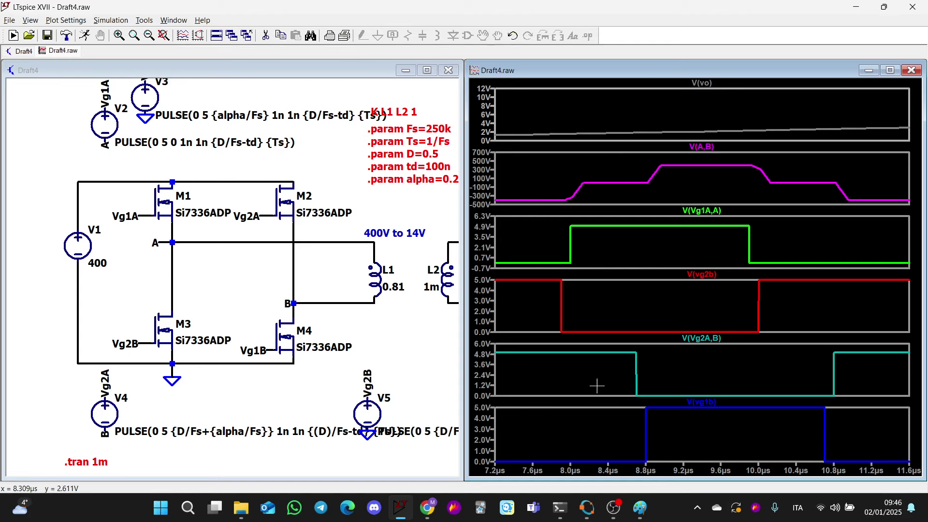
{"action": "left_click", "coordinate": [637, 509]}
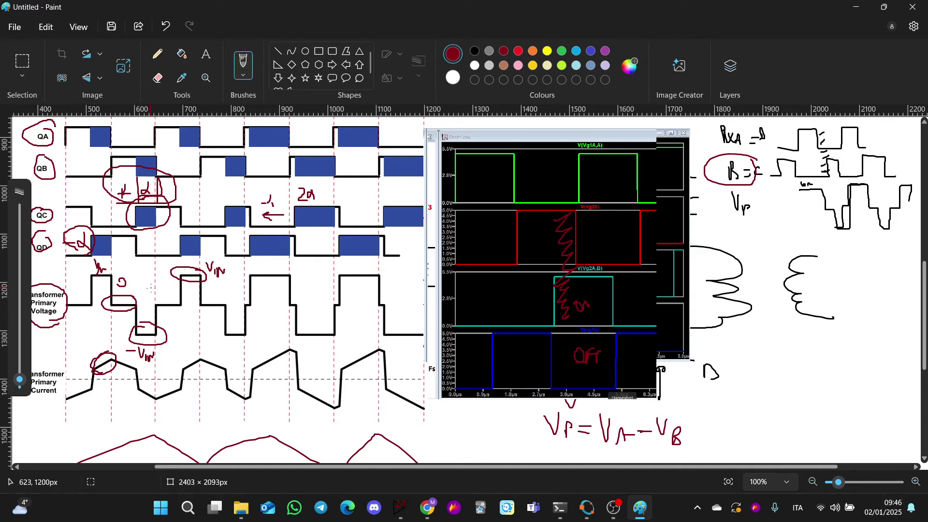
{"action": "left_click", "coordinate": [854, 8]}
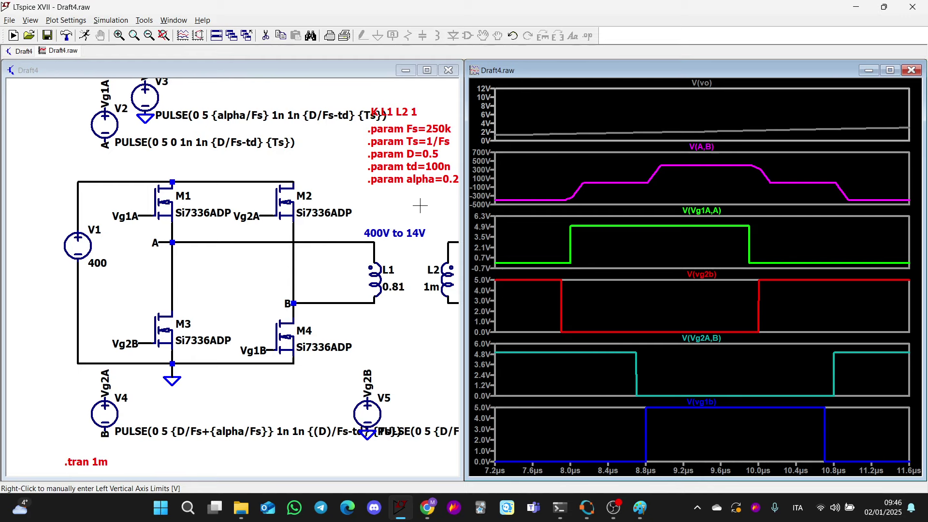
Set the alpha parameter to 0.1 and rerun the simulation, halting it after about 600 µs.
{"action": "left_click_drag", "start_coordinate": [418, 206], "coordinate": [360, 206]}
{"action": "right_click", "coordinate": [401, 180]}
{"action": "key", "text": "Escape"}
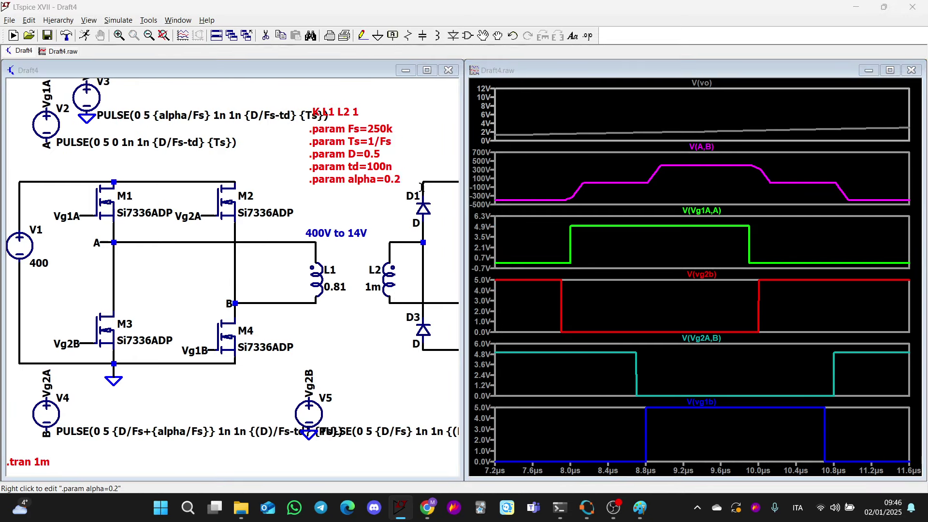
{"action": "right_click", "coordinate": [397, 179]}
{"action": "key", "text": "Return"}
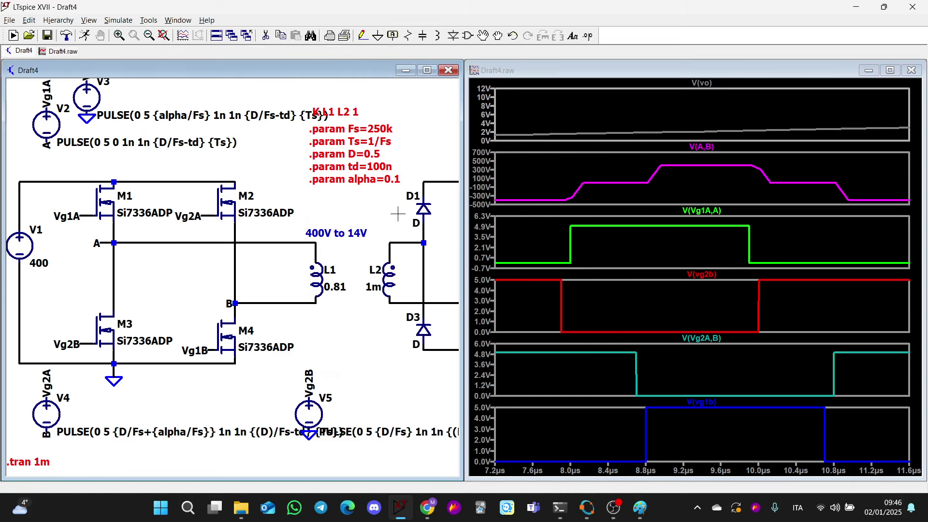
{"action": "left_click", "coordinate": [84, 35]}
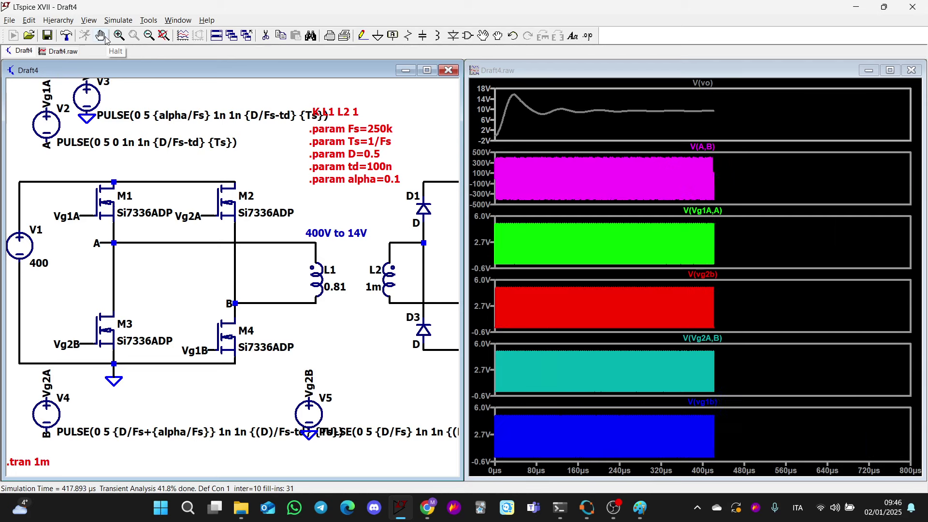
{"action": "left_click", "coordinate": [105, 38]}
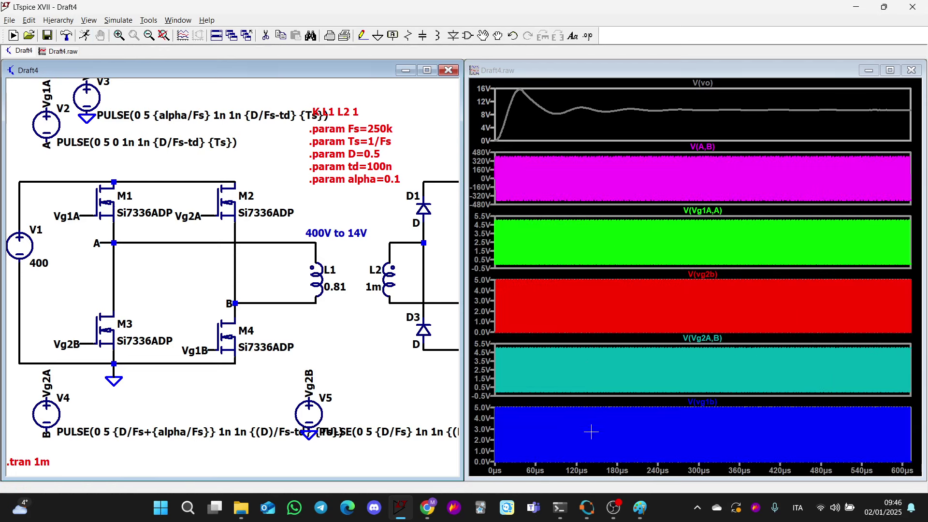
Examine the zero-voltage interval of V(A,B) near 92 µs against the gate signals, and restore the full time range.
{"action": "left_click_drag", "start_coordinate": [555, 473], "coordinate": [579, 402]}
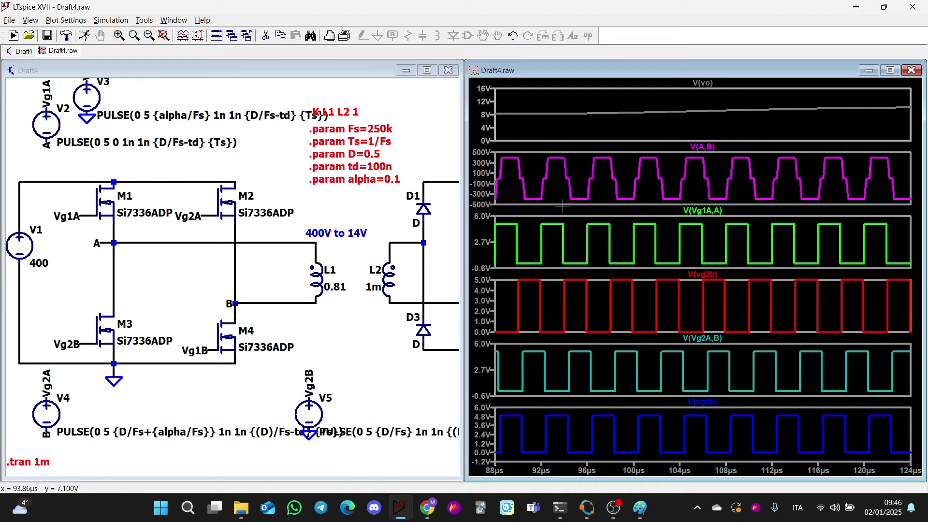
{"action": "left_click_drag", "start_coordinate": [531, 198], "coordinate": [601, 145]}
{"action": "left_click_drag", "start_coordinate": [580, 179], "coordinate": [625, 187]}
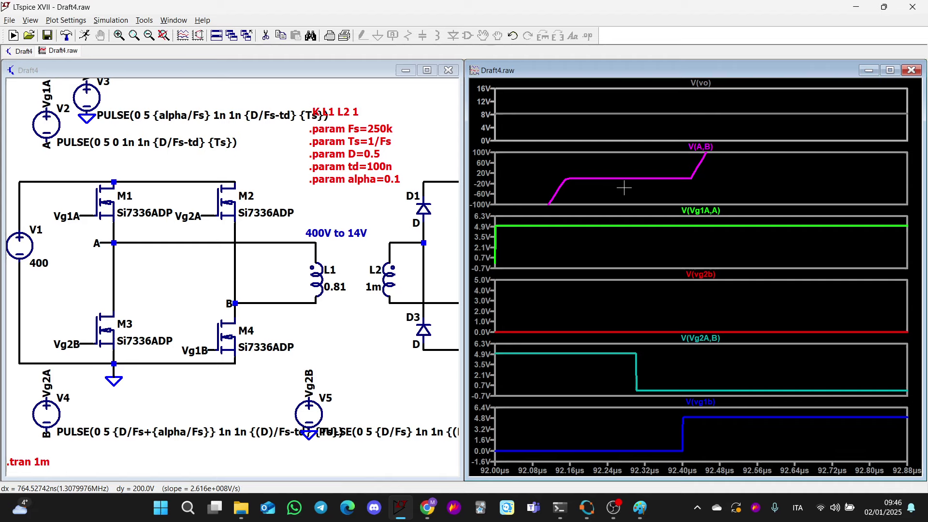
{"action": "right_click", "coordinate": [579, 168]}
{"action": "left_click", "coordinate": [599, 173]}
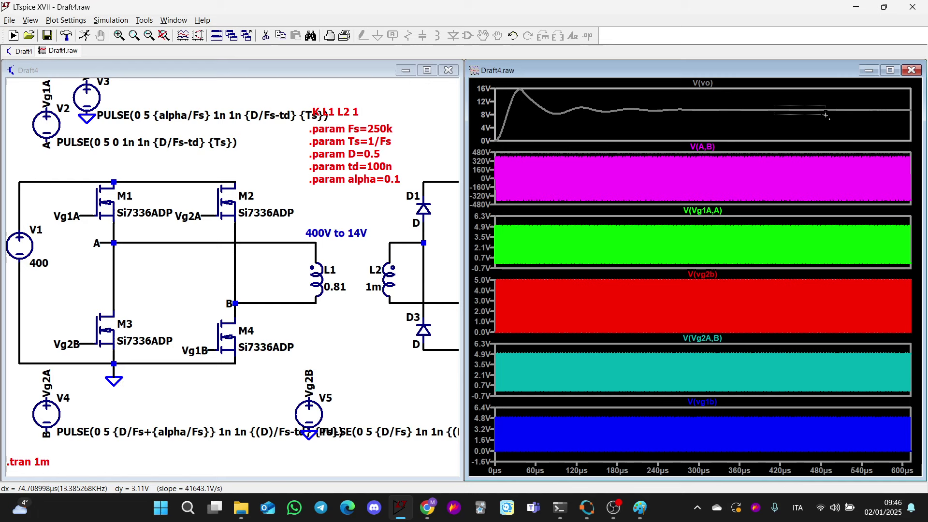
Inspect the settled part of the output voltage Vo up close, and restore the full plot range.
{"action": "left_click_drag", "start_coordinate": [683, 104], "coordinate": [699, 115]}
{"action": "right_click", "coordinate": [608, 108]}
{"action": "left_click", "coordinate": [616, 112]}
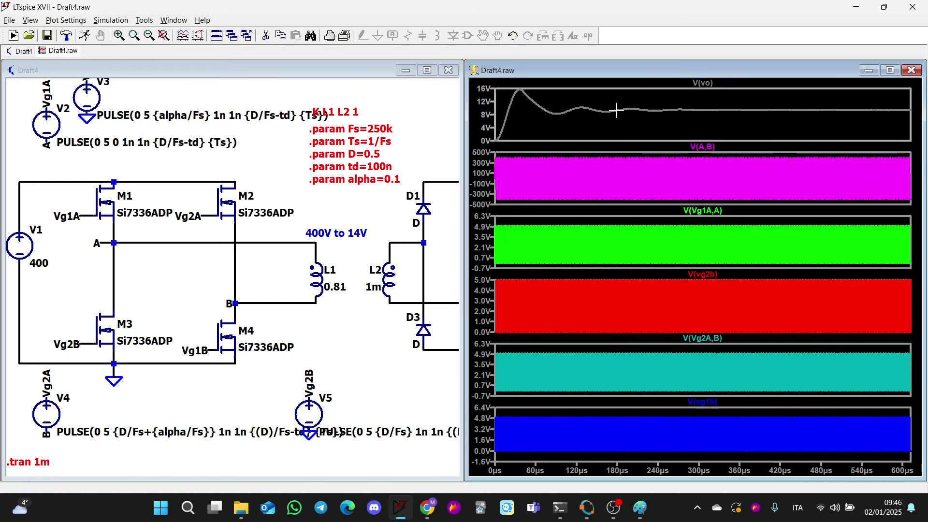
Set the alpha parameter to 0.15 and rerun the simulation, halting it after about 380 µs.
{"action": "right_click", "coordinate": [389, 179]}
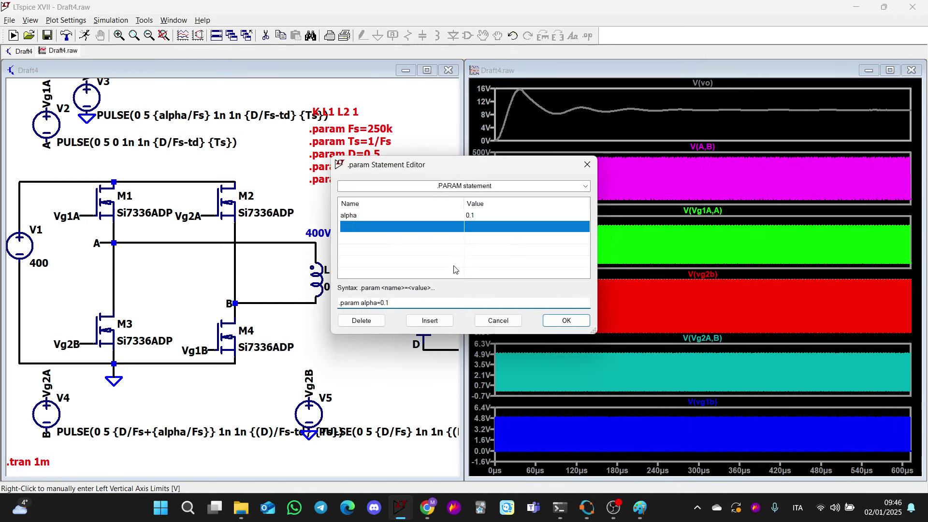
{"action": "type", "text": "5"}
{"action": "key", "text": "Return"}
{"action": "left_click", "coordinate": [84, 36]}
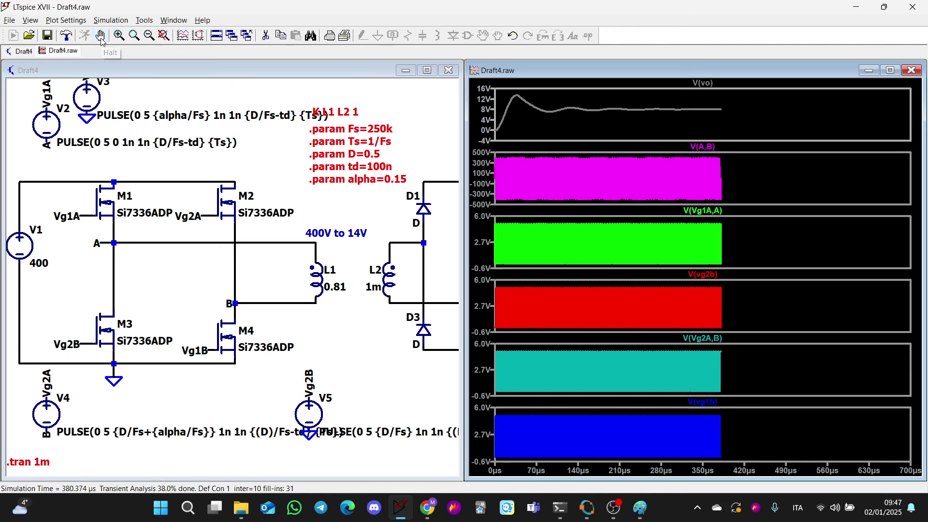
{"action": "left_click", "coordinate": [101, 41]}
Narrow the plots' time range to about 279–309 µs and delete the output voltage Vo pane.
{"action": "left_click_drag", "start_coordinate": [800, 211], "coordinate": [818, 145]}
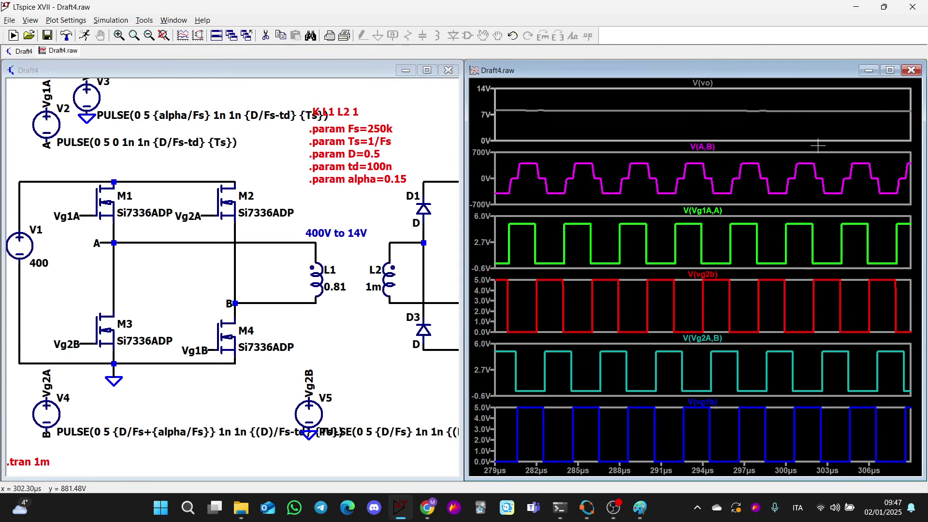
{"action": "right_click", "coordinate": [579, 131]}
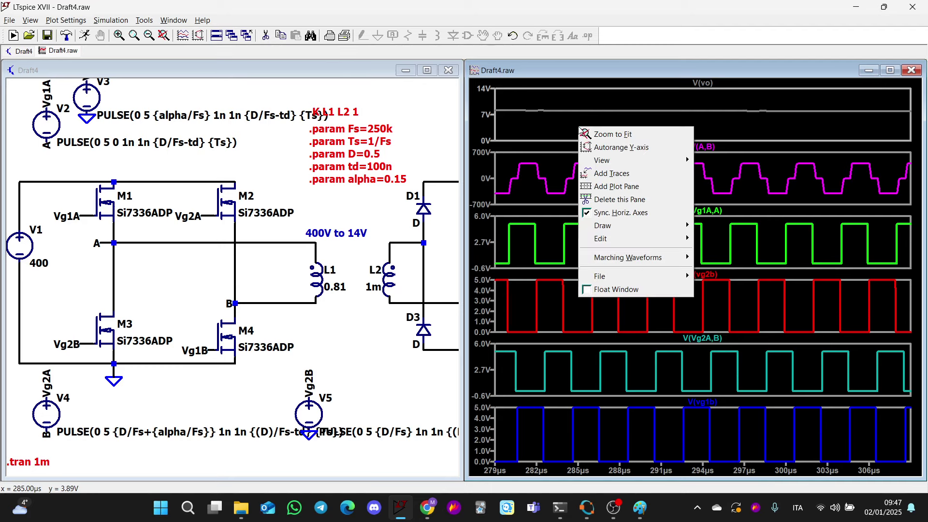
{"action": "left_click", "coordinate": [615, 199]}
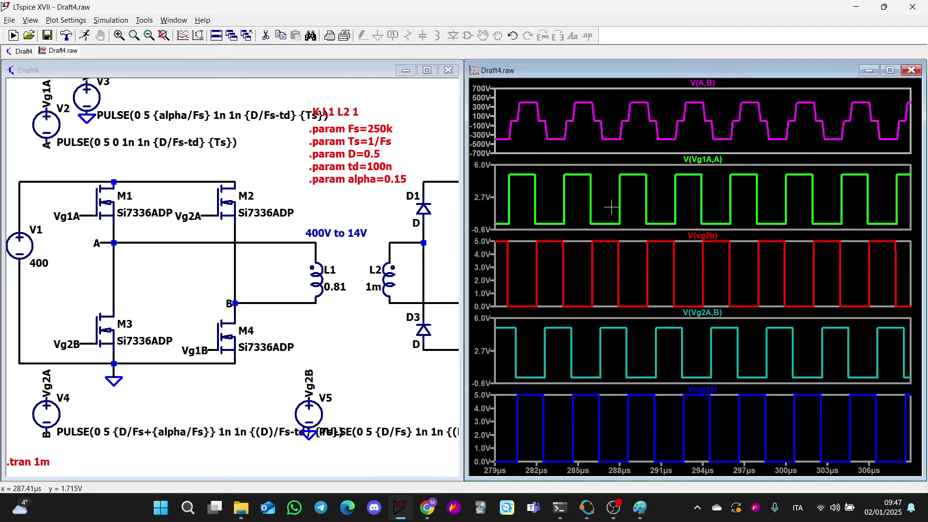
Inspect the current of source V1 in a new plot pane above V(A,B), and delete that pane.
{"action": "right_click", "coordinate": [556, 133]}
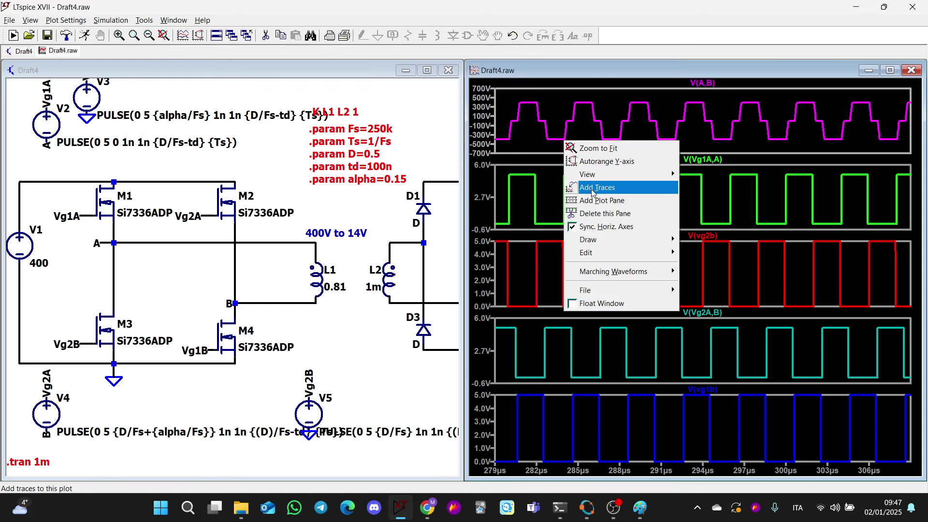
{"action": "left_click", "coordinate": [671, 170]}
{"action": "left_click", "coordinate": [19, 215]}
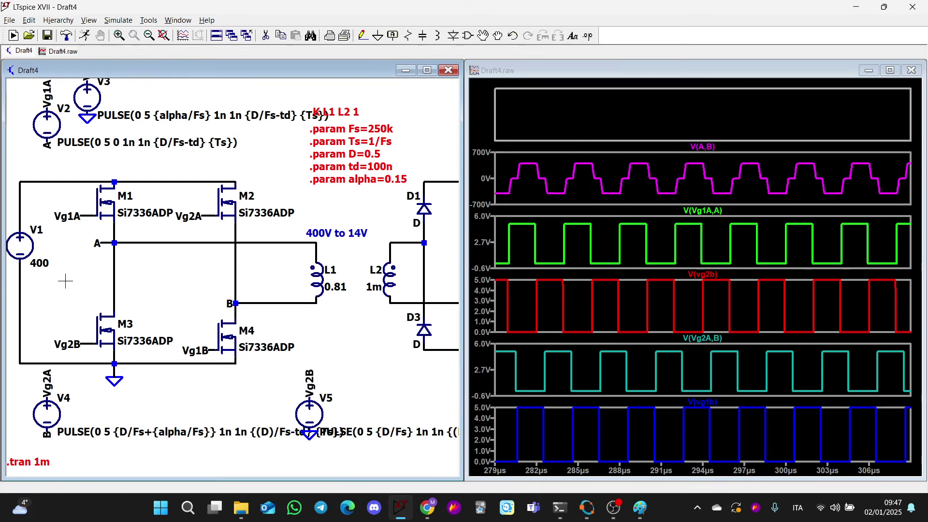
{"action": "left_click", "coordinate": [32, 237]}
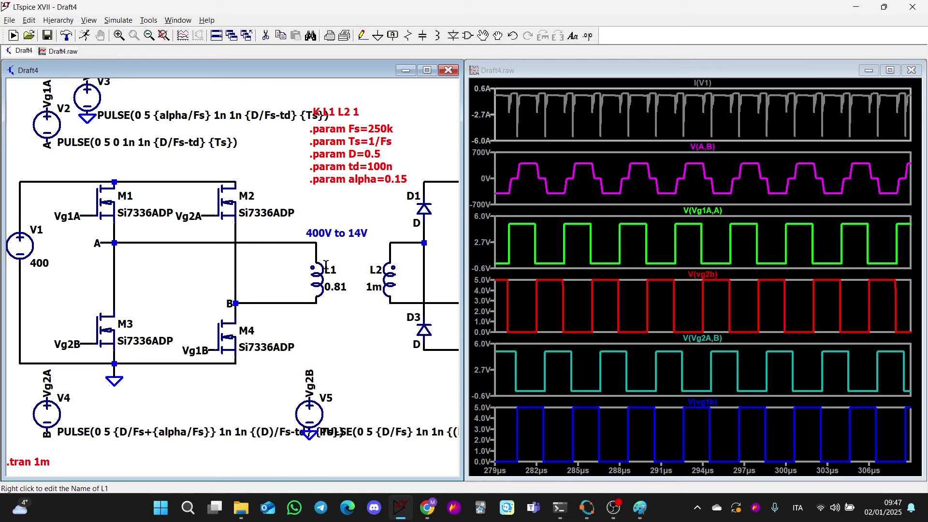
{"action": "right_click", "coordinate": [580, 127]}
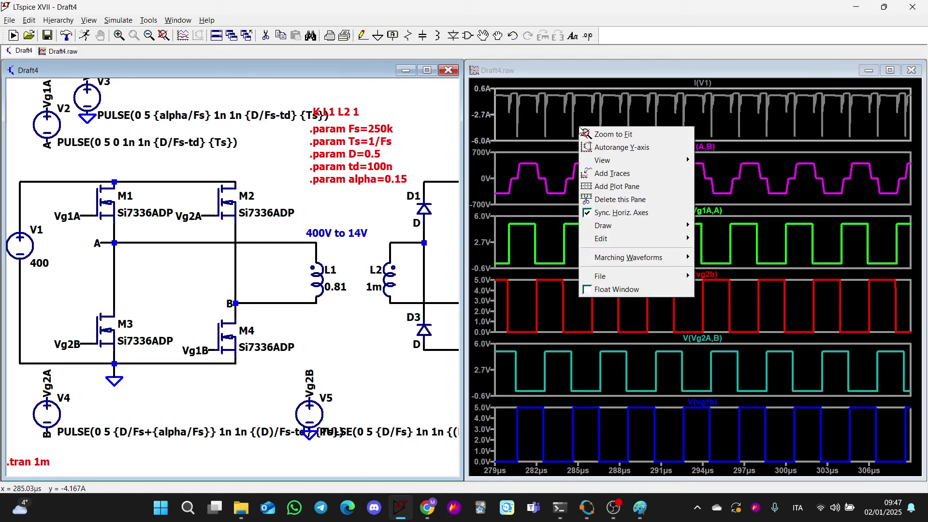
{"action": "left_click", "coordinate": [646, 199]}
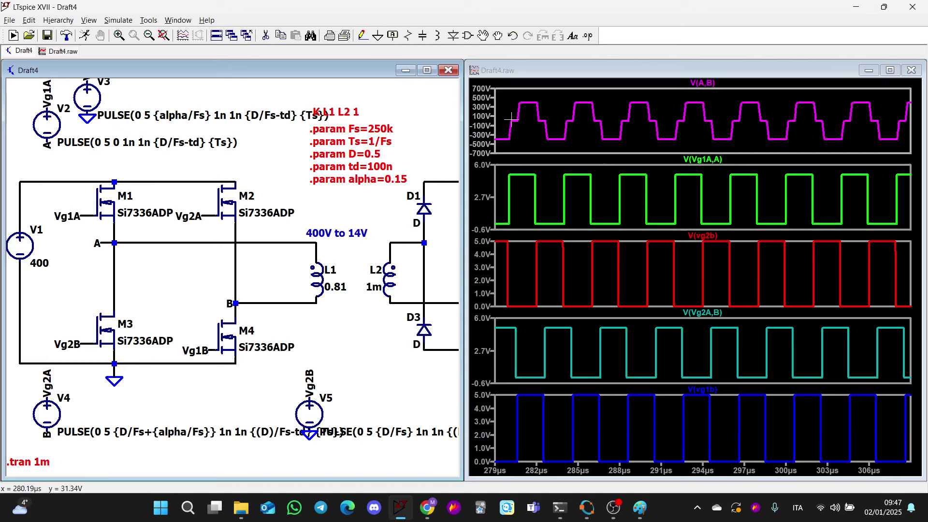
Examine V(A,B) against the gate signals between about 278 and 298 µs, and bring more of the converter schematic into view.
{"action": "left_click_drag", "start_coordinate": [499, 97], "coordinate": [747, 147]}
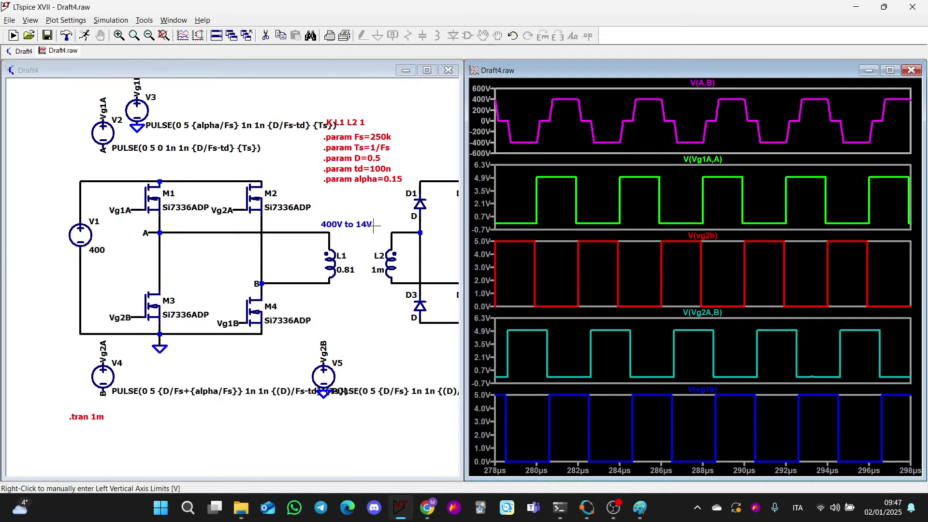
{"action": "scroll", "coordinate": [373, 225], "scroll_direction": "down", "scroll_amount": 5}
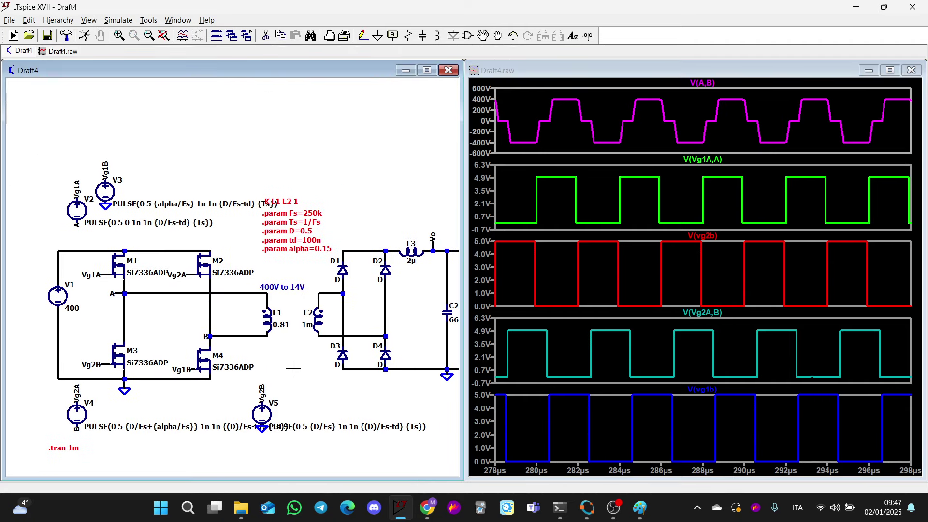
{"action": "left_click", "coordinate": [612, 509]}
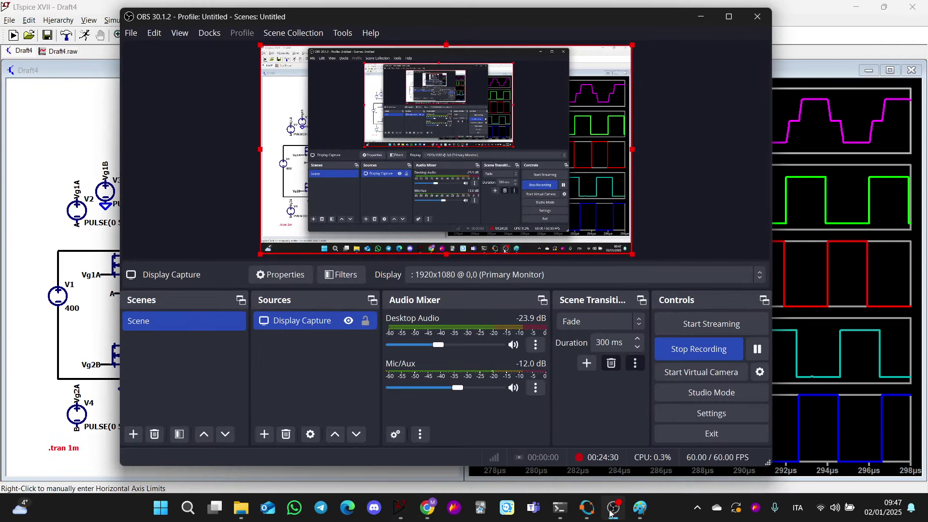
{"action": "left_click", "coordinate": [612, 511]}
{"action": "scroll", "coordinate": [304, 382], "scroll_direction": "up", "scroll_amount": 3}
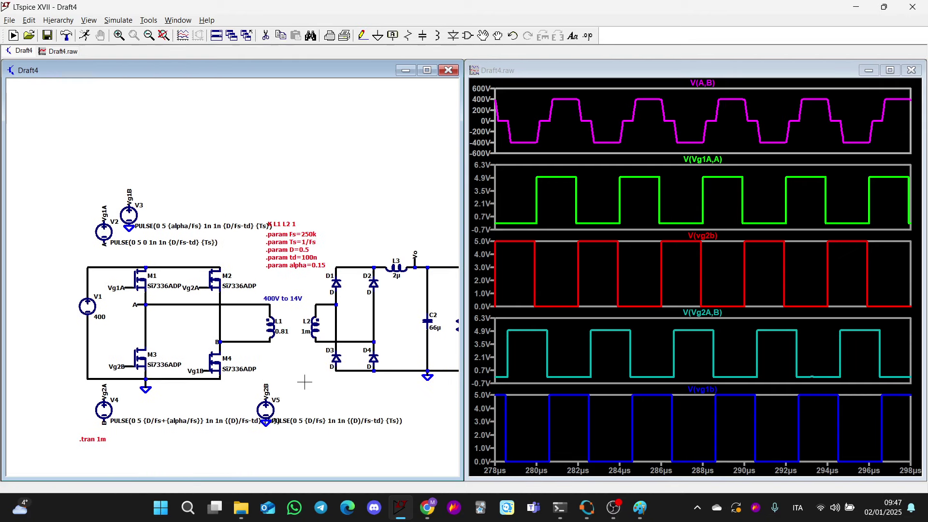
{"action": "scroll", "coordinate": [304, 382], "scroll_direction": "up", "scroll_amount": 1}
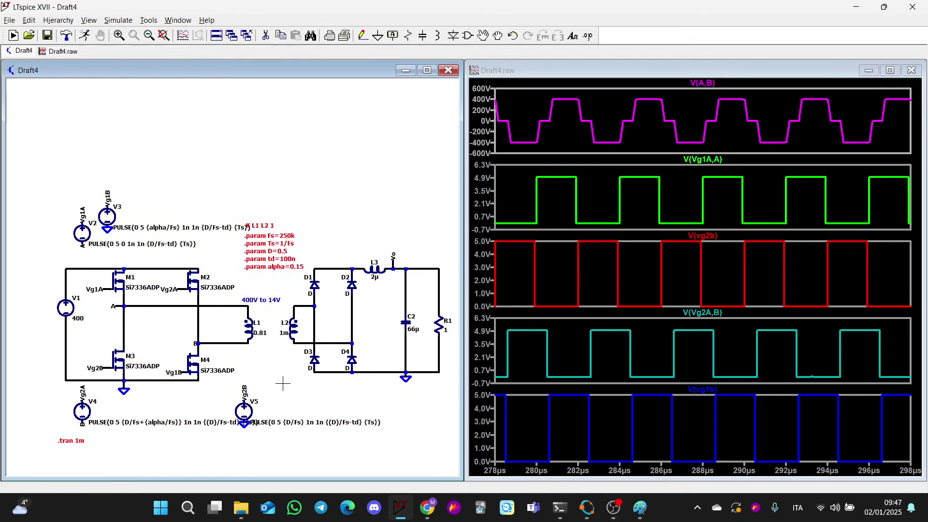
{"action": "left_click", "coordinate": [617, 511]}
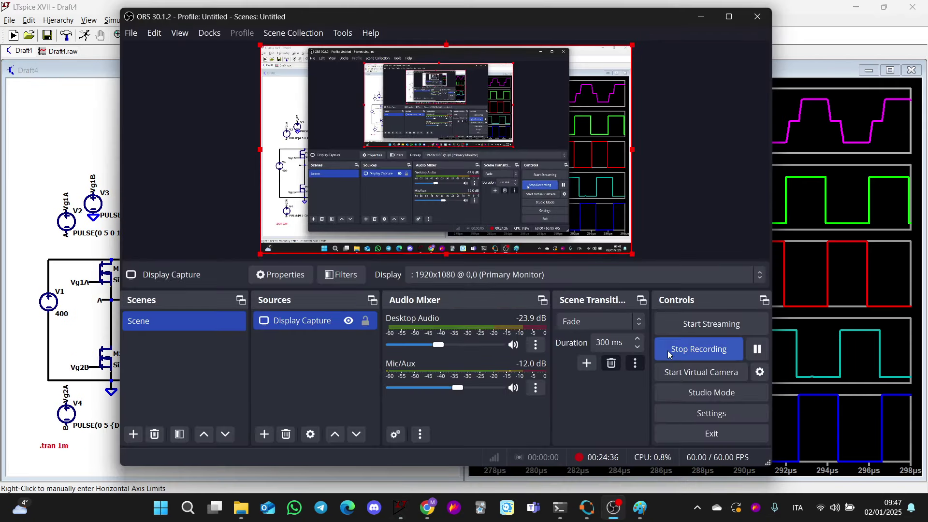